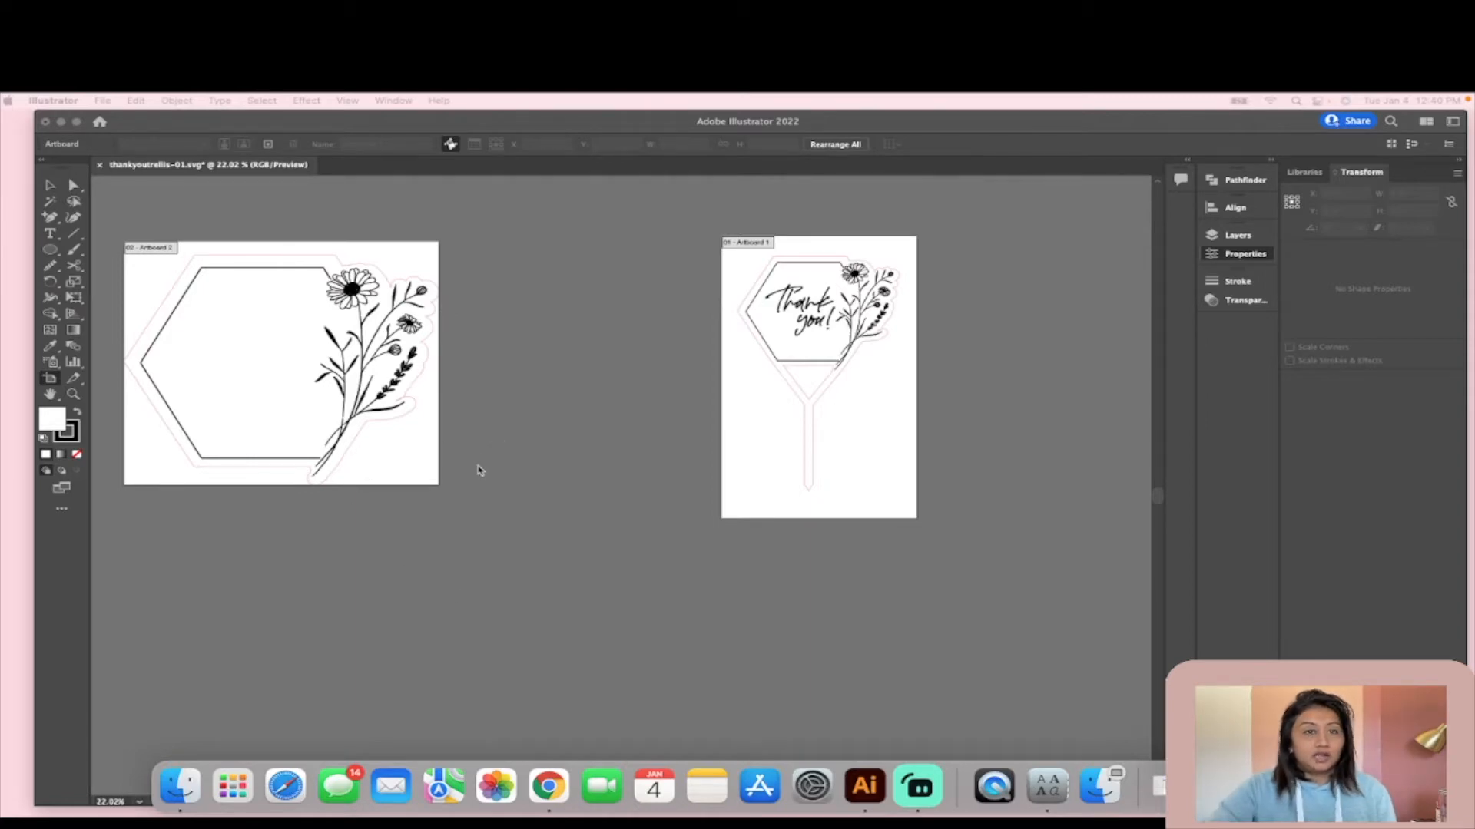
- Examine the blank floral hexagon sign and the finished thank-you stake design on the two artboards, and leave artboard editing
{"action": "scroll", "coordinate": [423, 463], "scroll_direction": "left", "scroll_amount": 2}
{"action": "scroll", "coordinate": [533, 493], "scroll_direction": "up", "scroll_amount": 1}
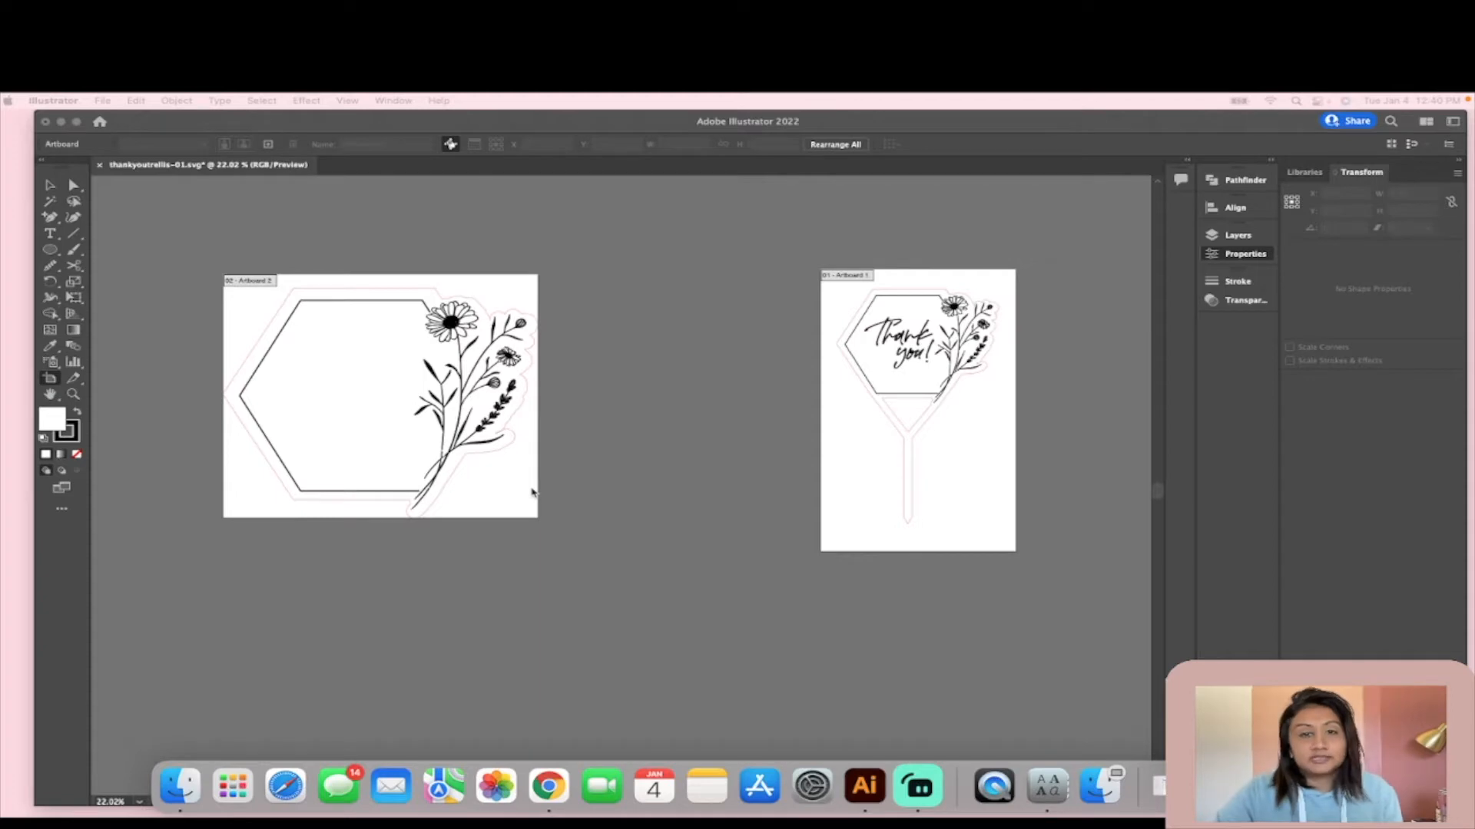
{"action": "left_click", "coordinate": [263, 244]}
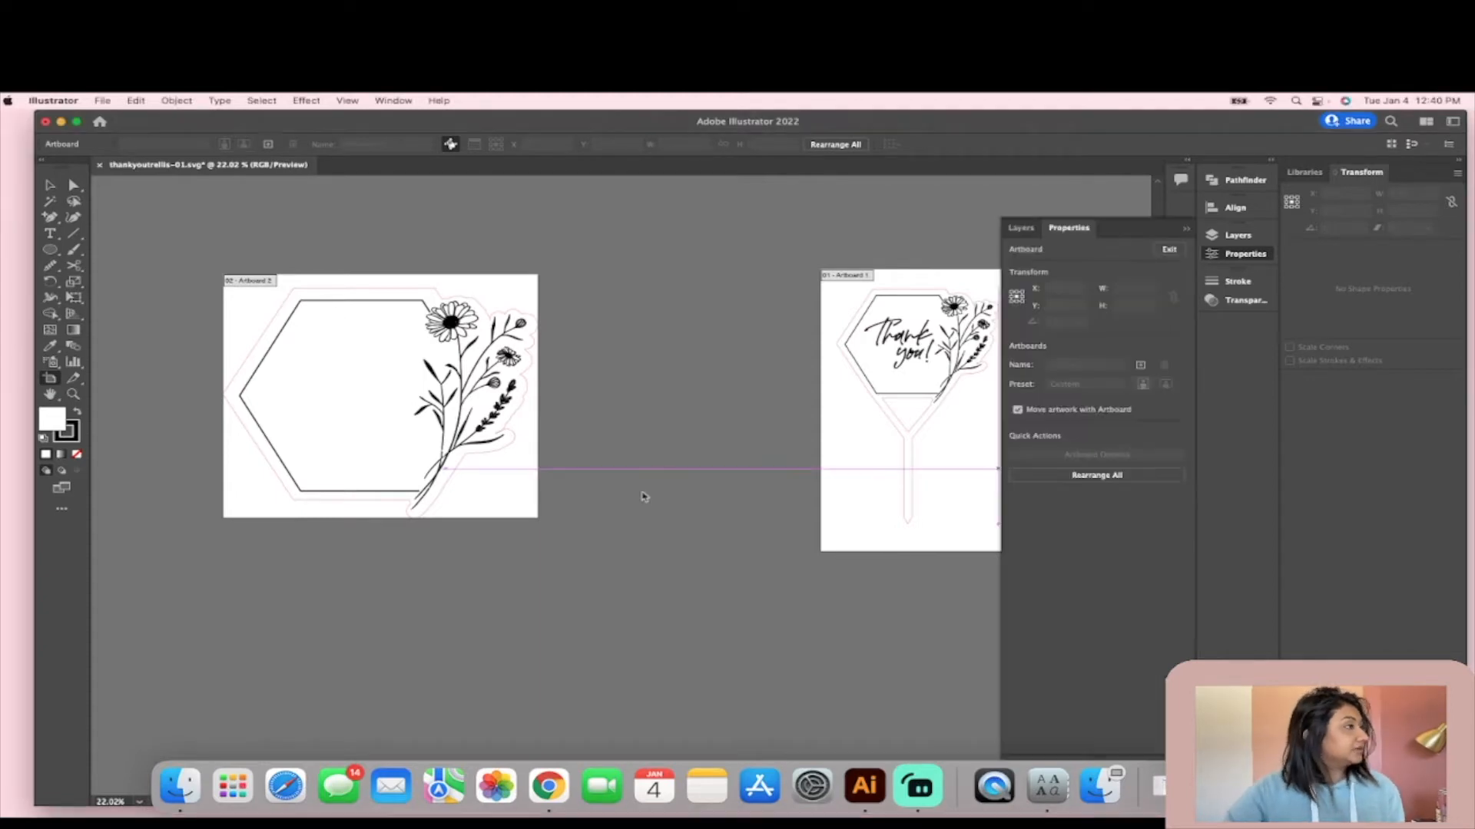
{"action": "left_click", "coordinate": [49, 185]}
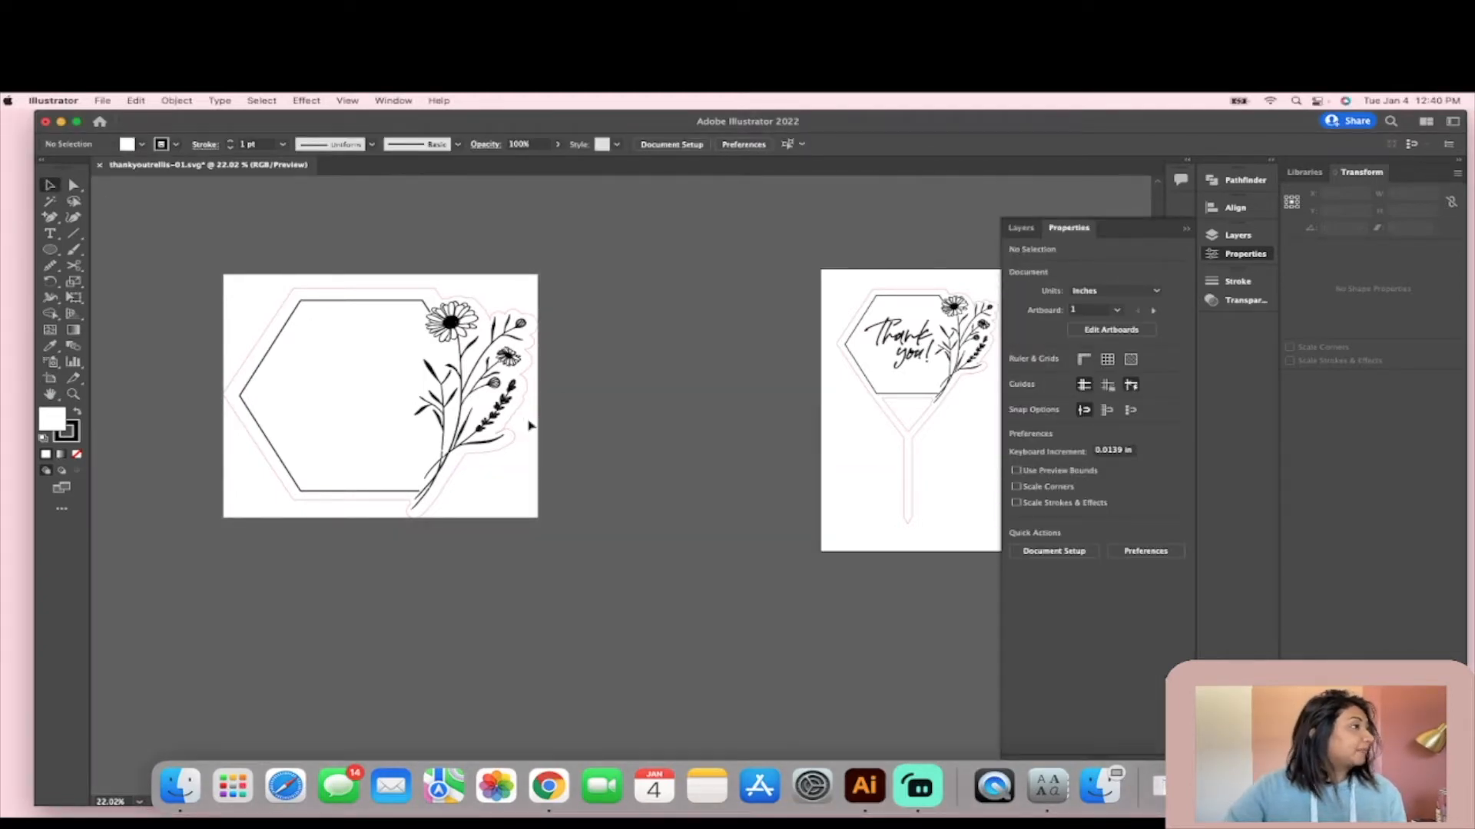
{"action": "scroll", "coordinate": [540, 456], "scroll_direction": "down", "scroll_amount": 1}
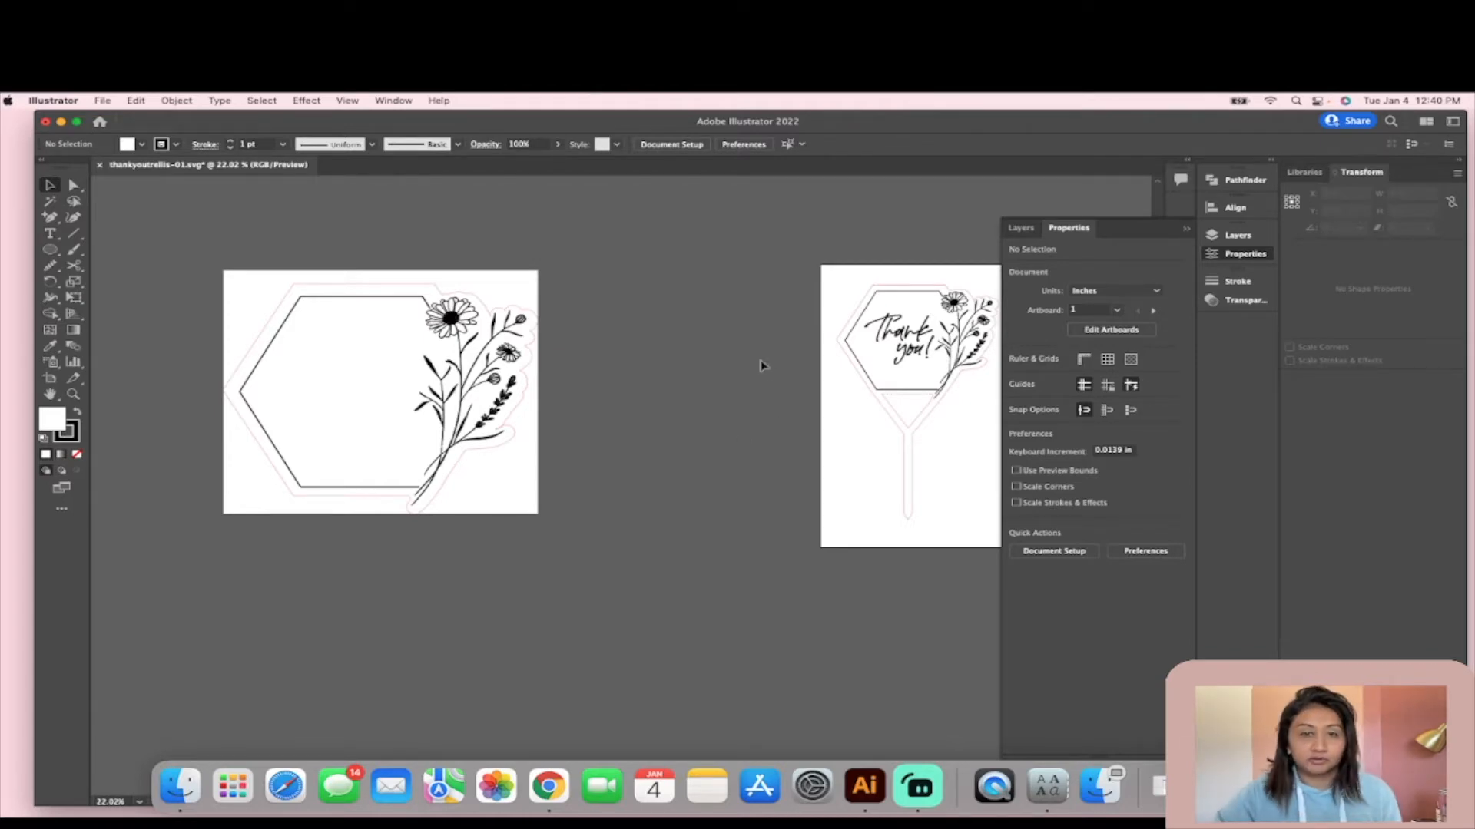
{"action": "scroll", "coordinate": [787, 356], "scroll_direction": "right", "scroll_amount": 2}
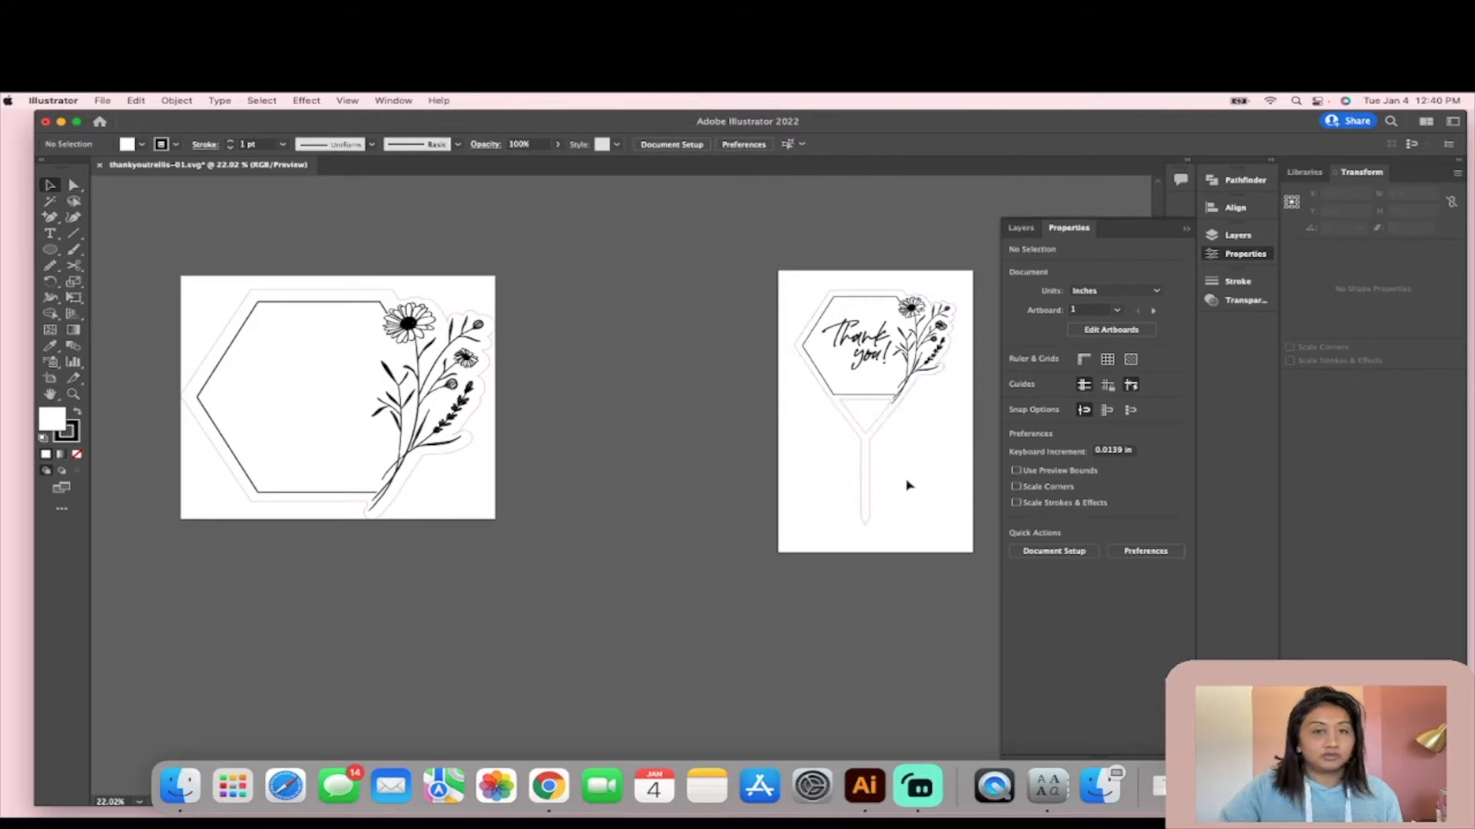
{"action": "scroll", "coordinate": [888, 478], "scroll_direction": "up", "scroll_amount": 5}
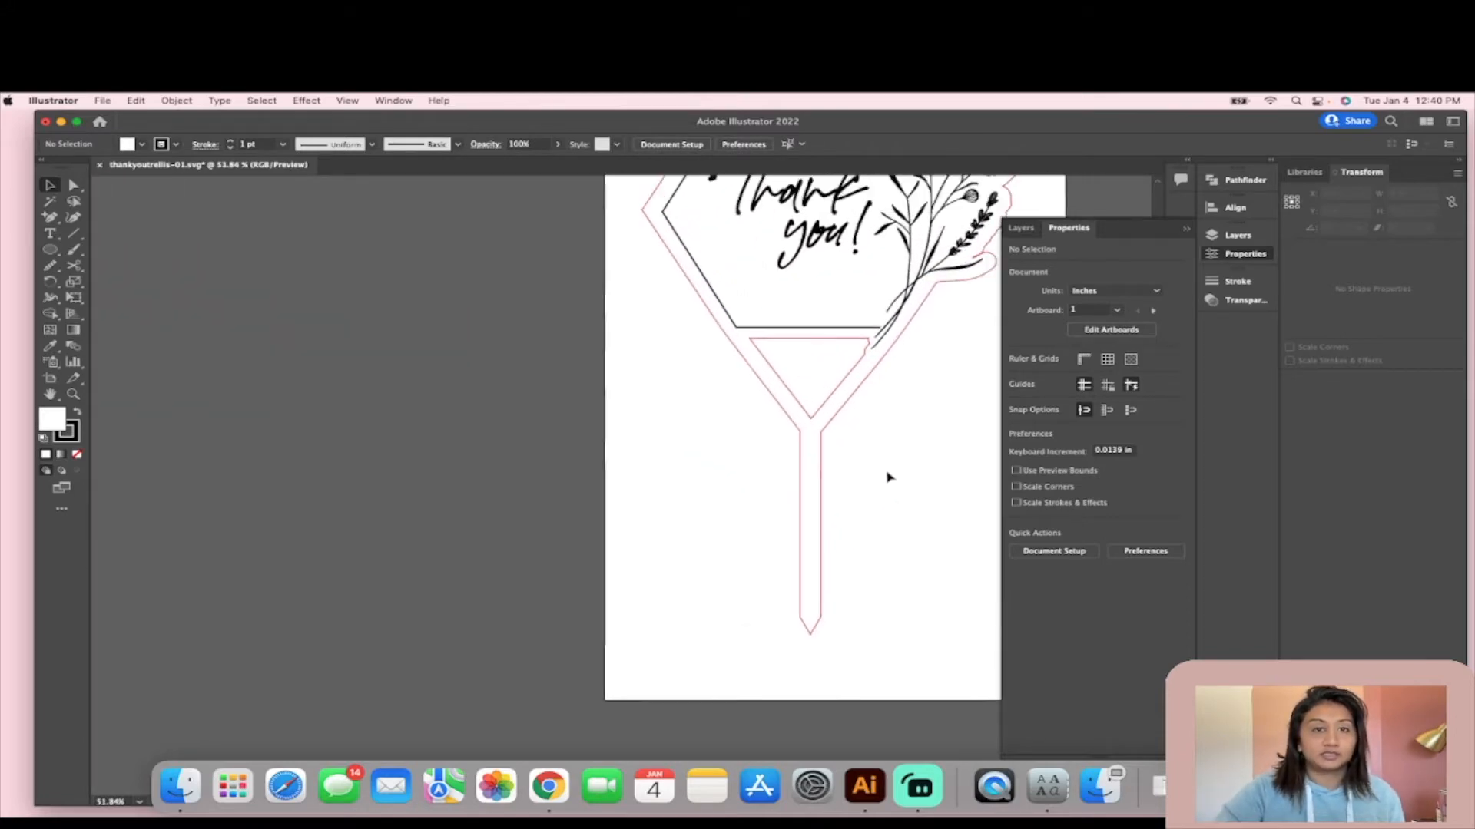
{"action": "scroll", "coordinate": [887, 486], "scroll_direction": "down", "scroll_amount": 1}
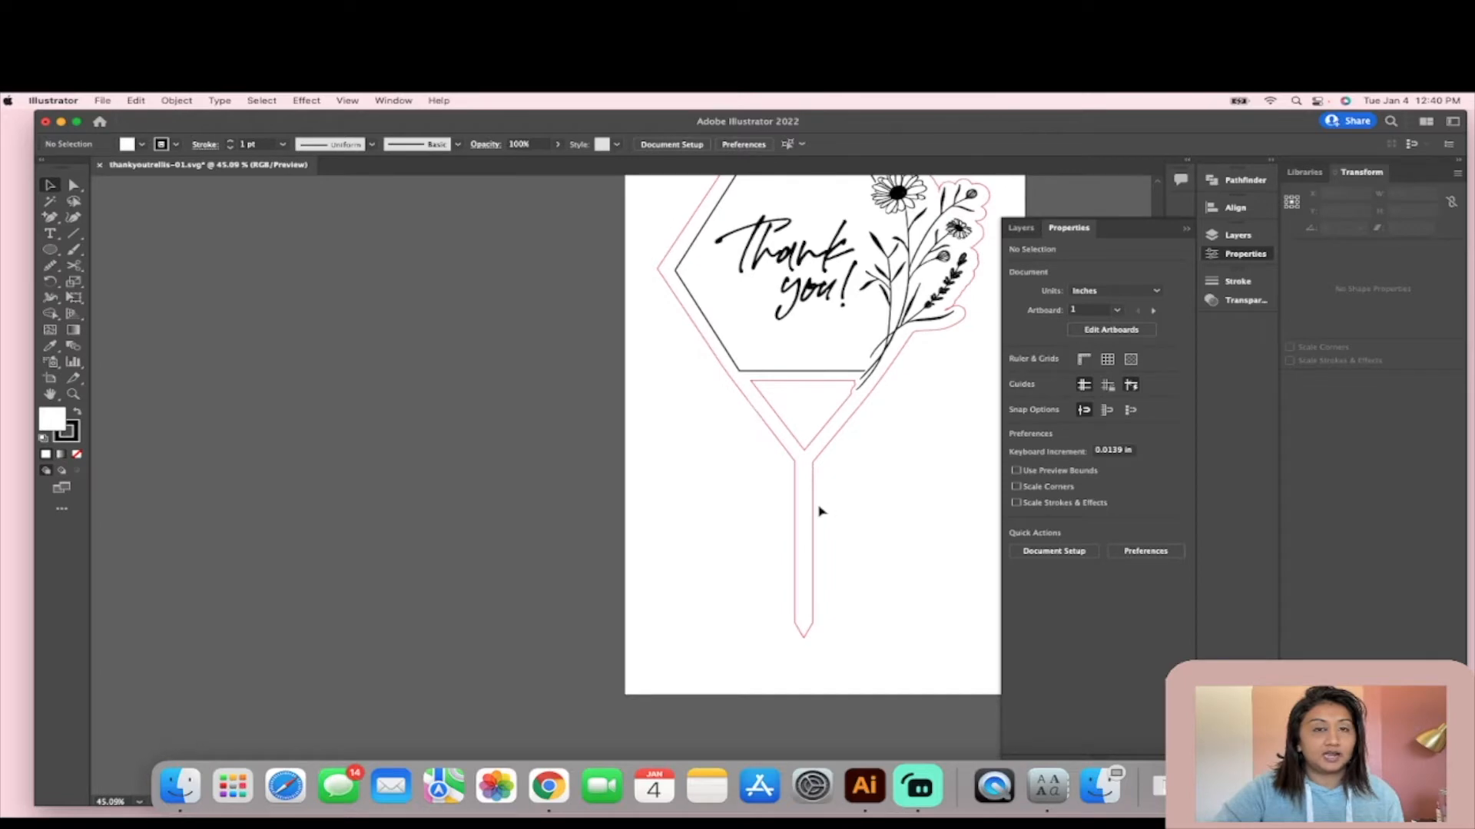
{"action": "scroll", "coordinate": [819, 511], "scroll_direction": "down", "scroll_amount": 5}
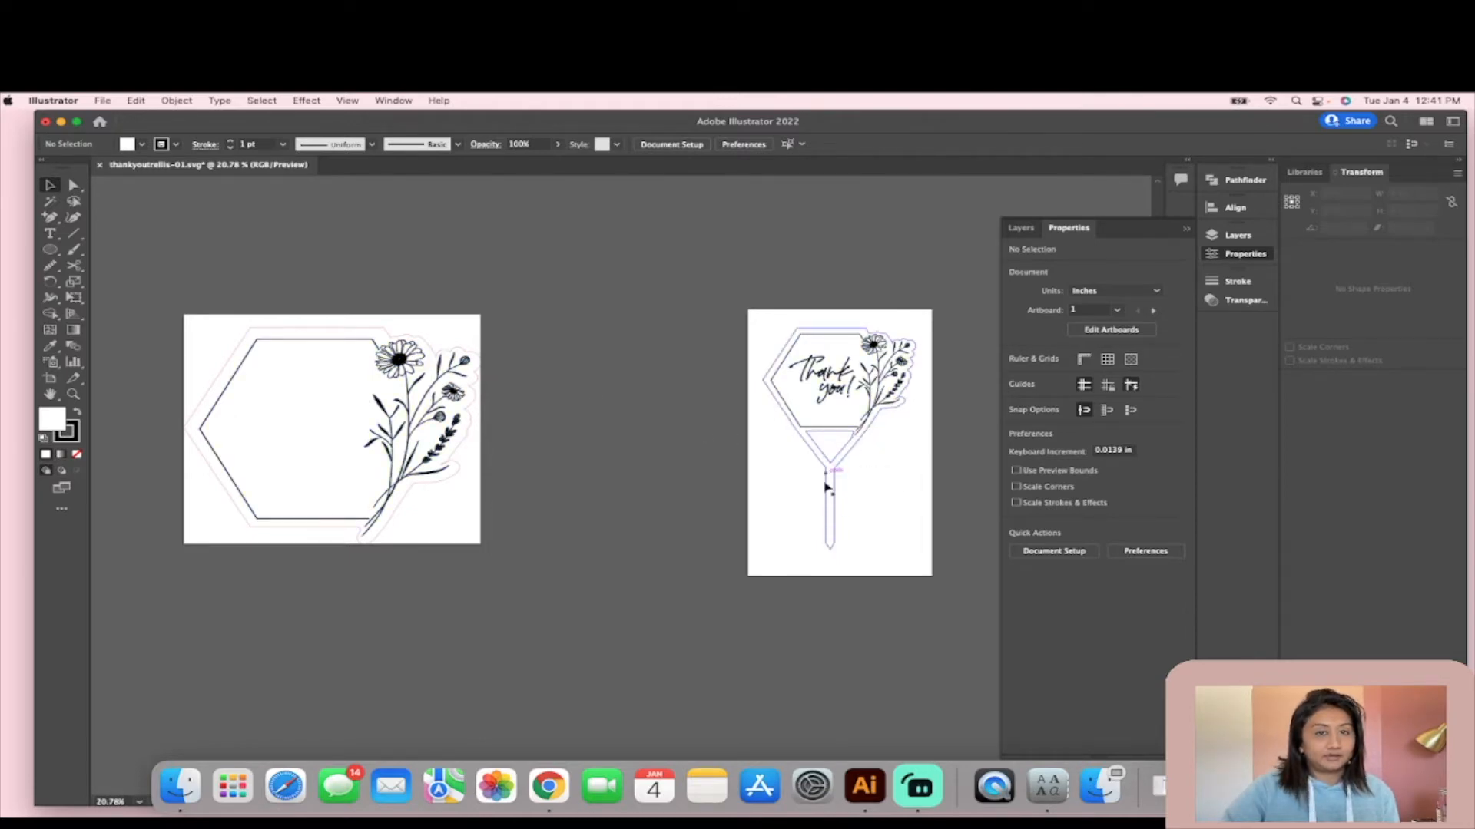
- Draw two diagonal lines, about 4.6 in and 4.4 in long, from the large hexagon's bottom corners, meeting in a V below it
{"action": "left_click", "coordinate": [73, 233]}
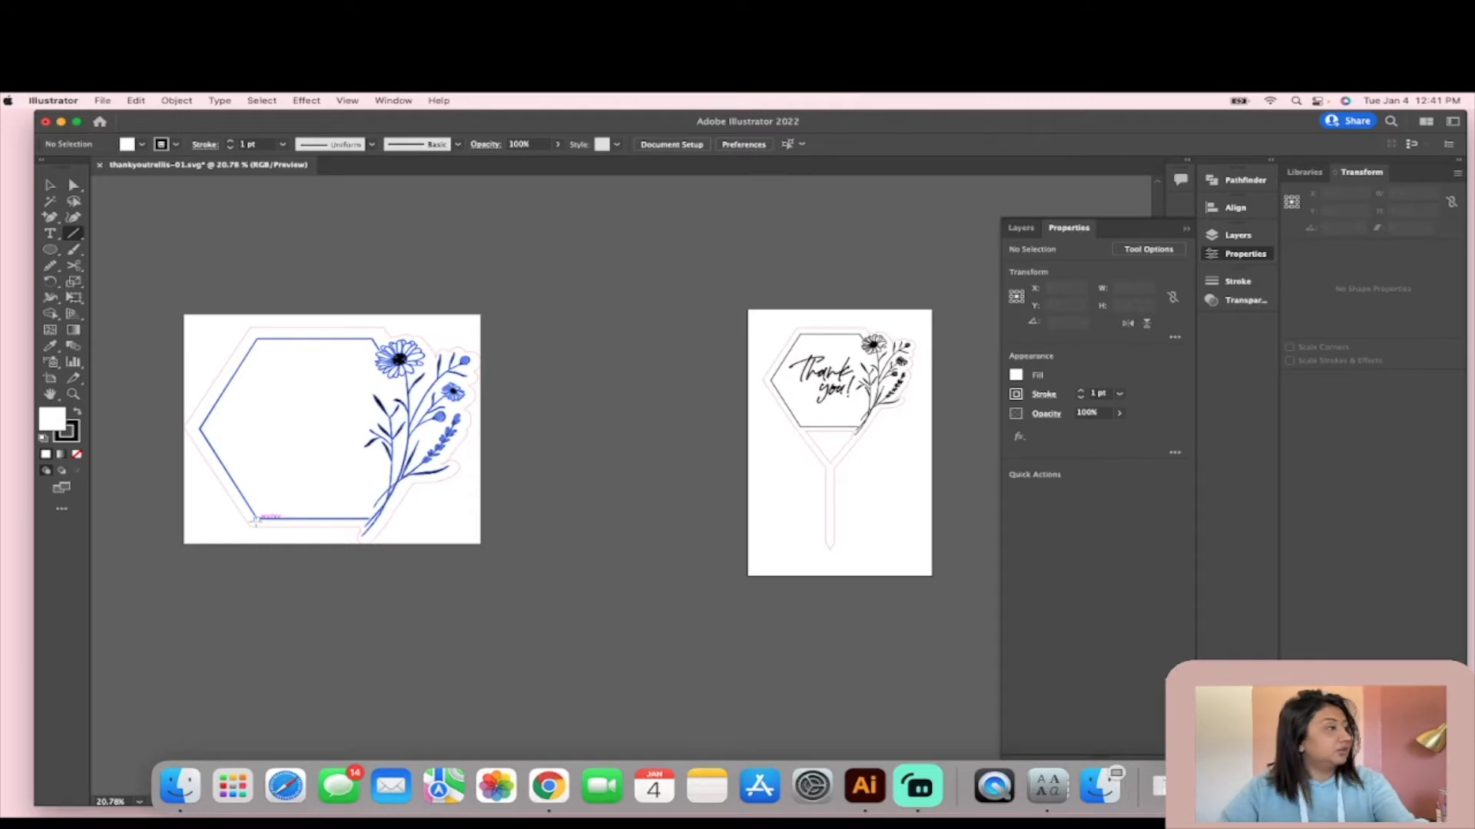
{"action": "left_click_drag", "start_coordinate": [255, 520], "coordinate": [307, 584]}
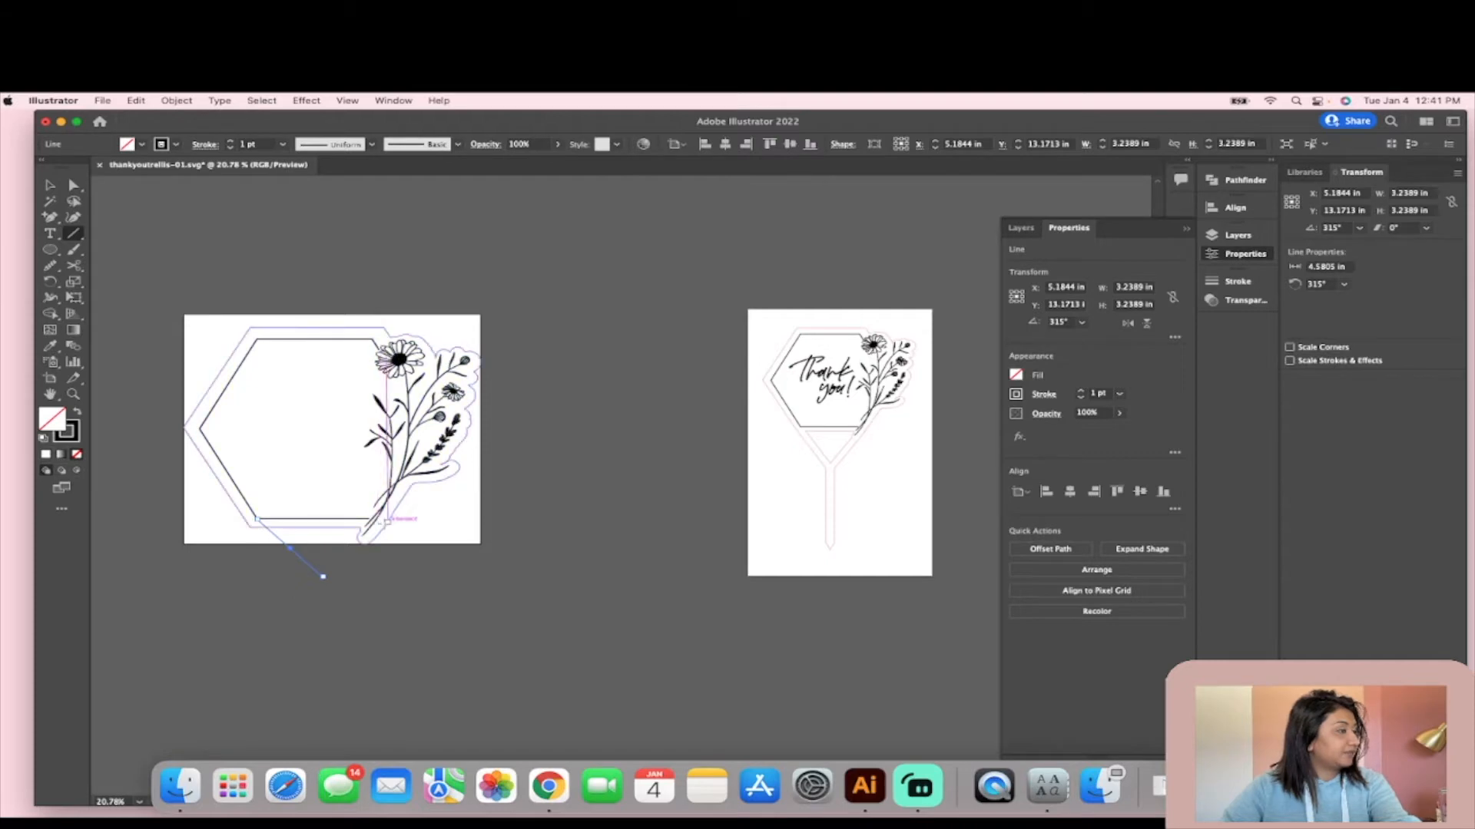
{"action": "left_click_drag", "start_coordinate": [383, 521], "coordinate": [323, 577]}
{"action": "key", "text": "v"}
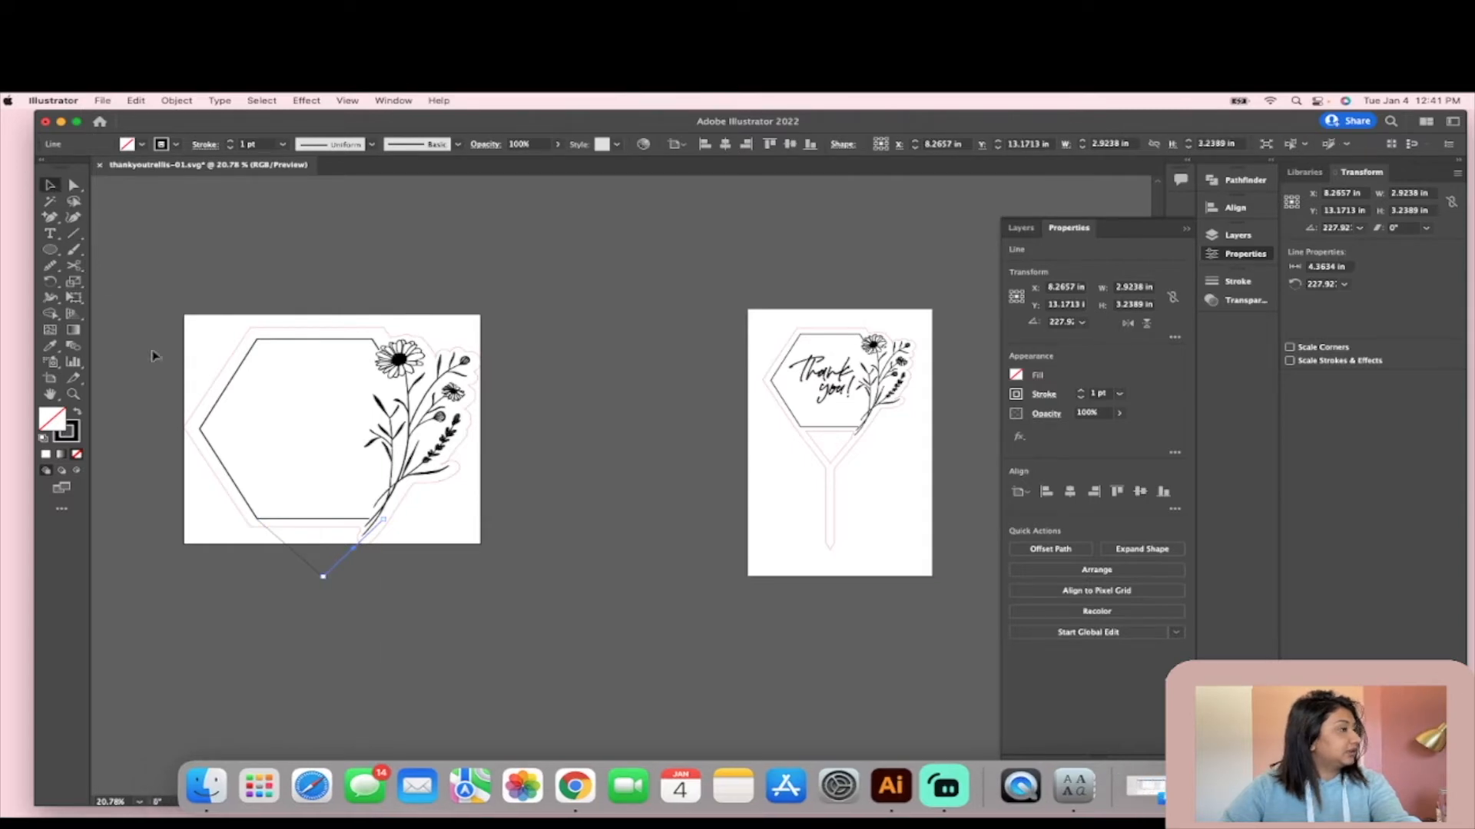
- Set the stroke weight of both V lines to 62 pt
{"action": "left_click", "coordinate": [286, 547]}
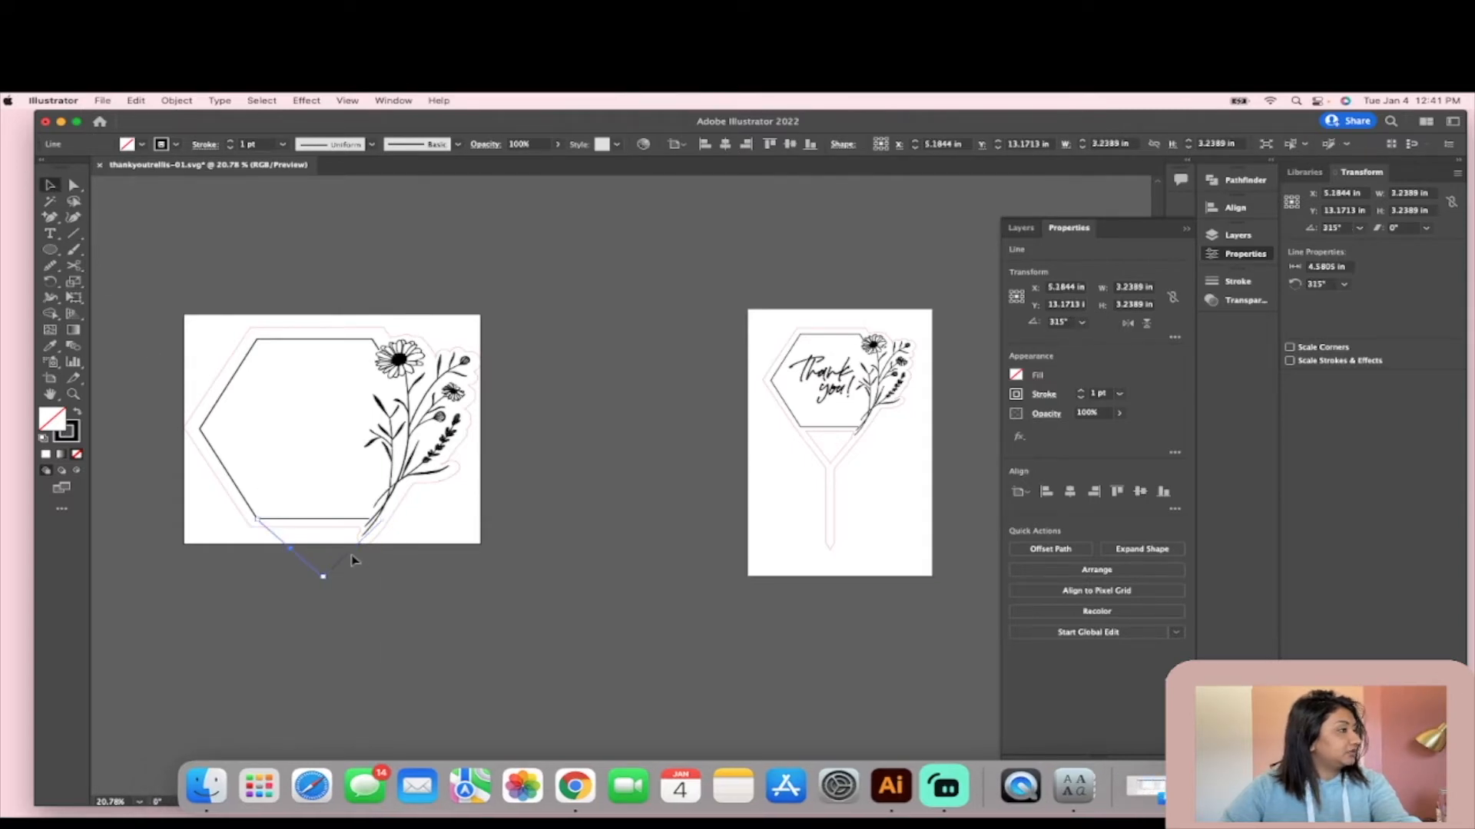
{"action": "left_click", "coordinate": [349, 554], "text": "shift"}
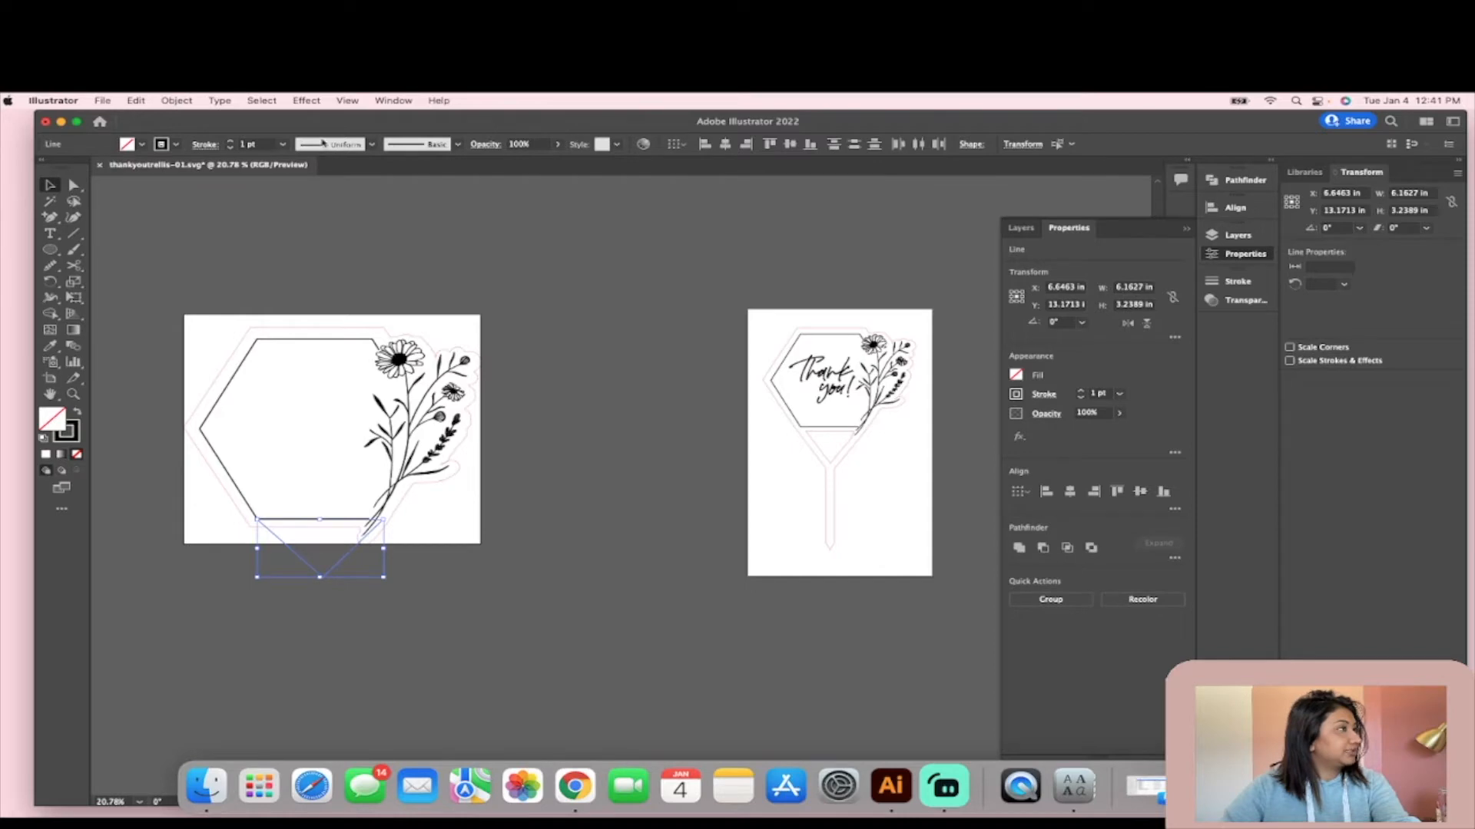
{"action": "left_click", "coordinate": [231, 142]}
{"action": "left_click", "coordinate": [231, 142]}
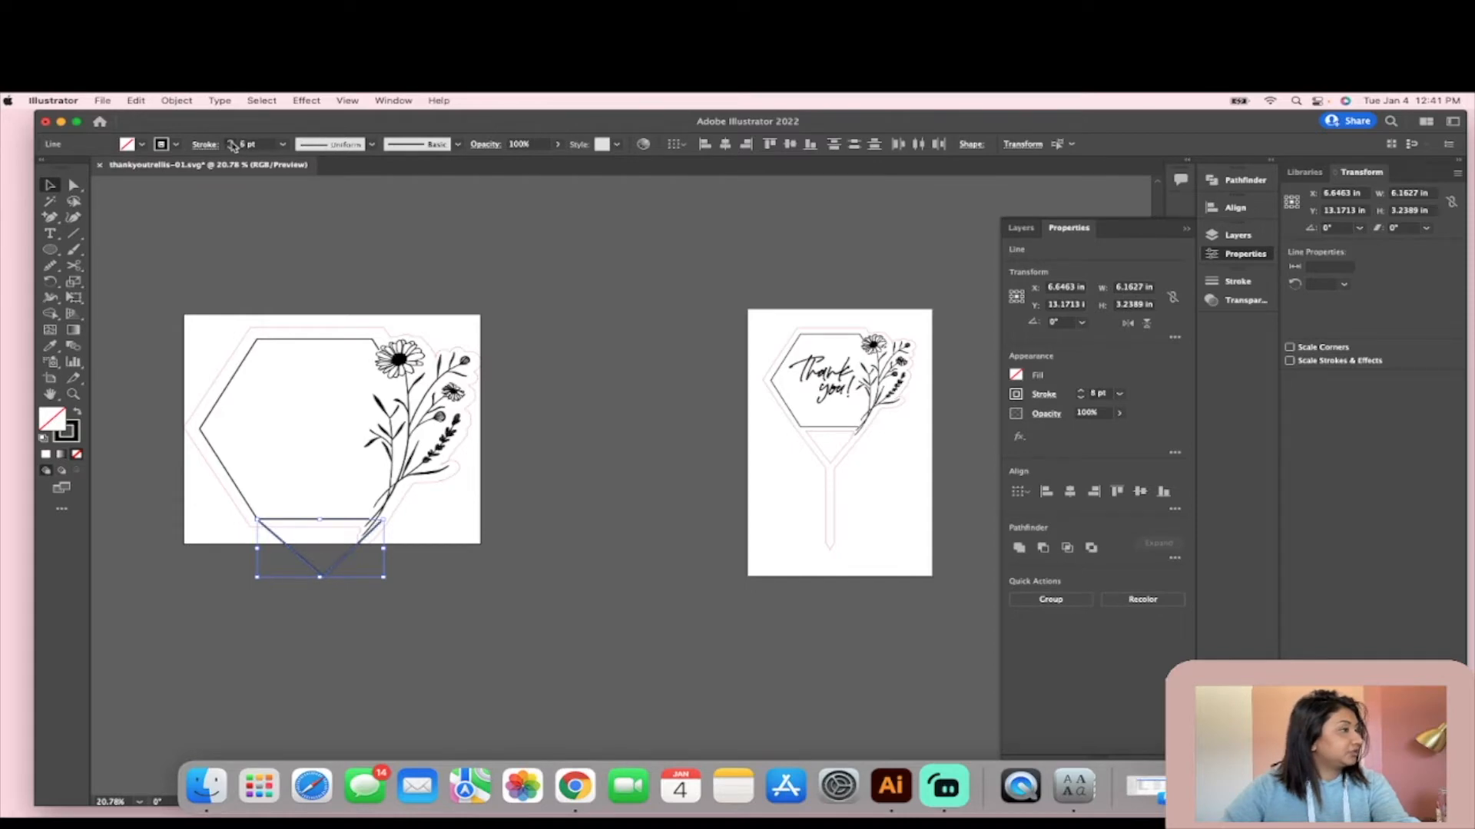
{"action": "left_click", "coordinate": [232, 147]}
{"action": "left_click", "coordinate": [232, 142]}
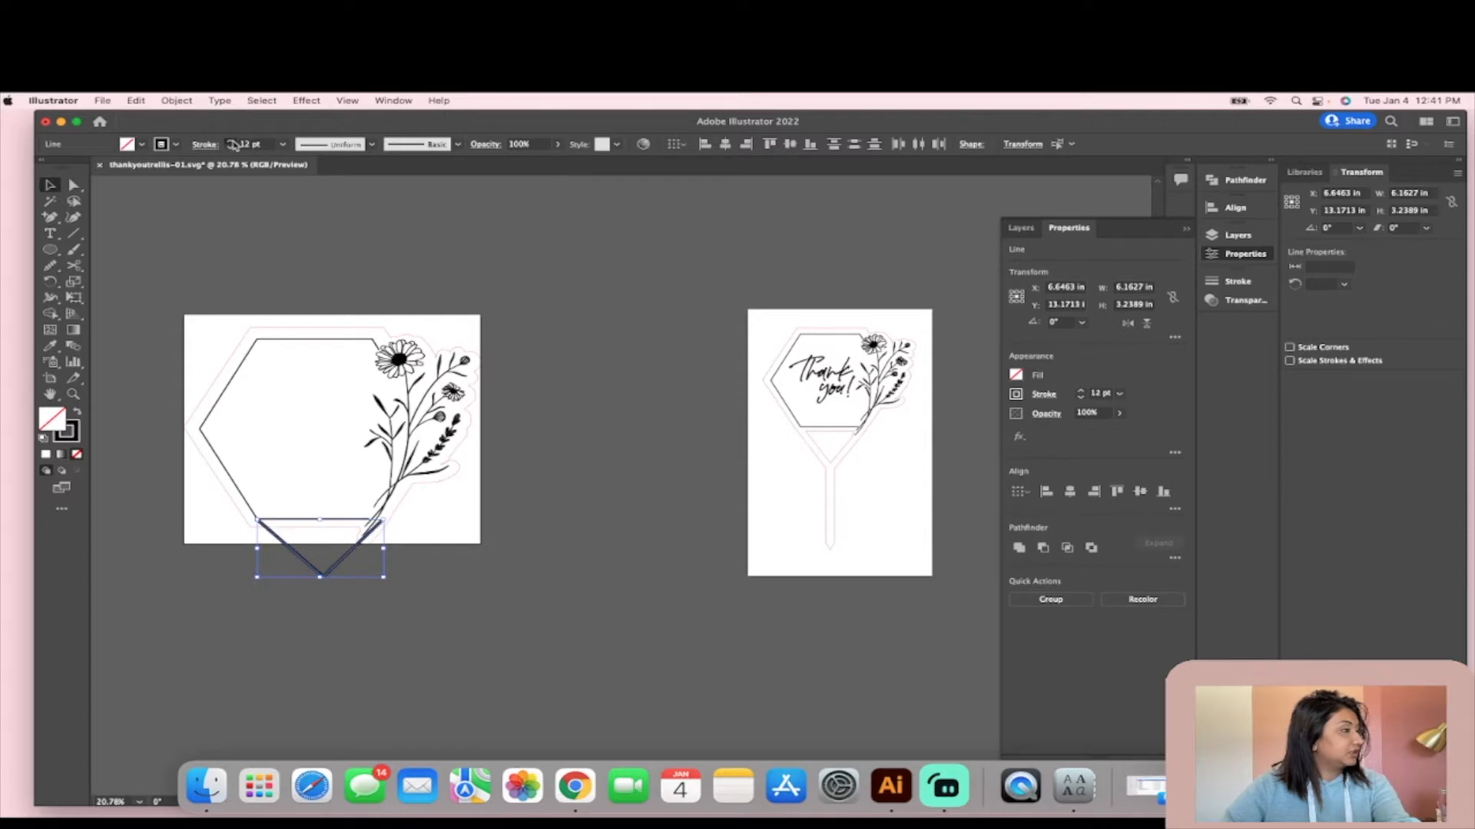
{"action": "left_click", "coordinate": [232, 143]}
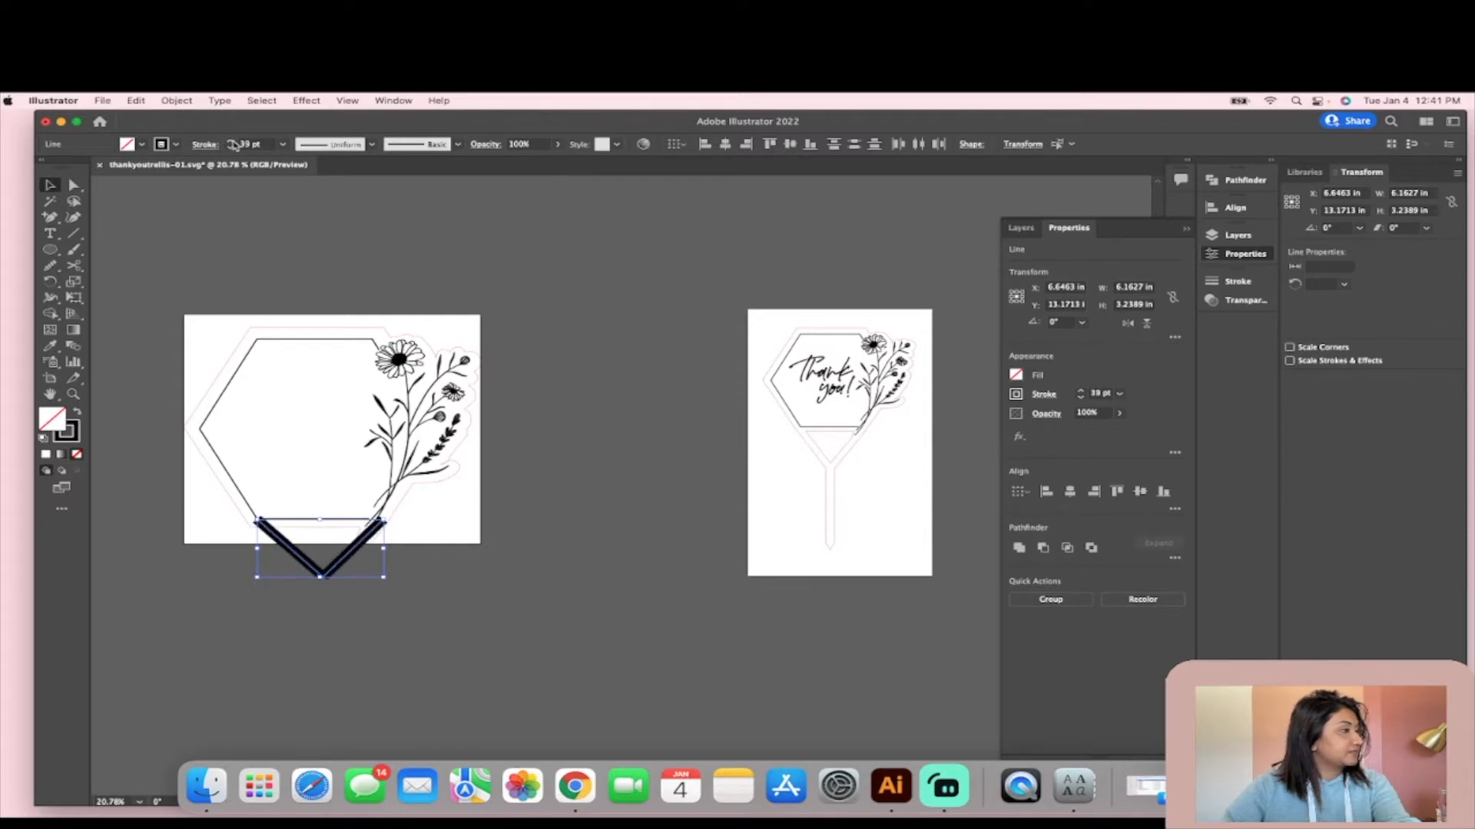
{"action": "left_click", "coordinate": [232, 142]}
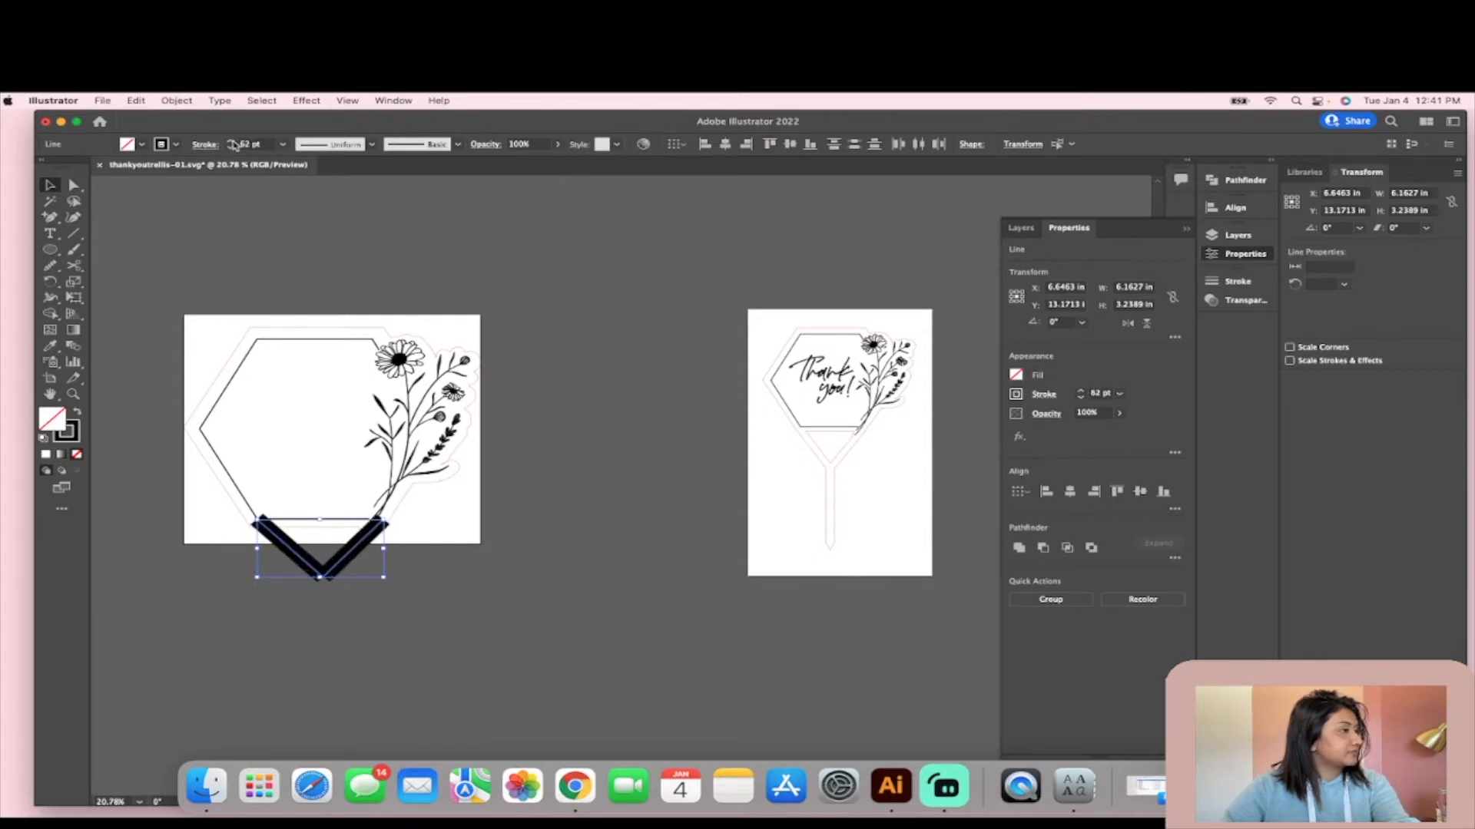
{"action": "left_click", "coordinate": [576, 454]}
- Shift the V's left line slightly and rotate it to about 312.5° against the lower end of the right line
{"action": "left_click", "coordinate": [306, 560]}
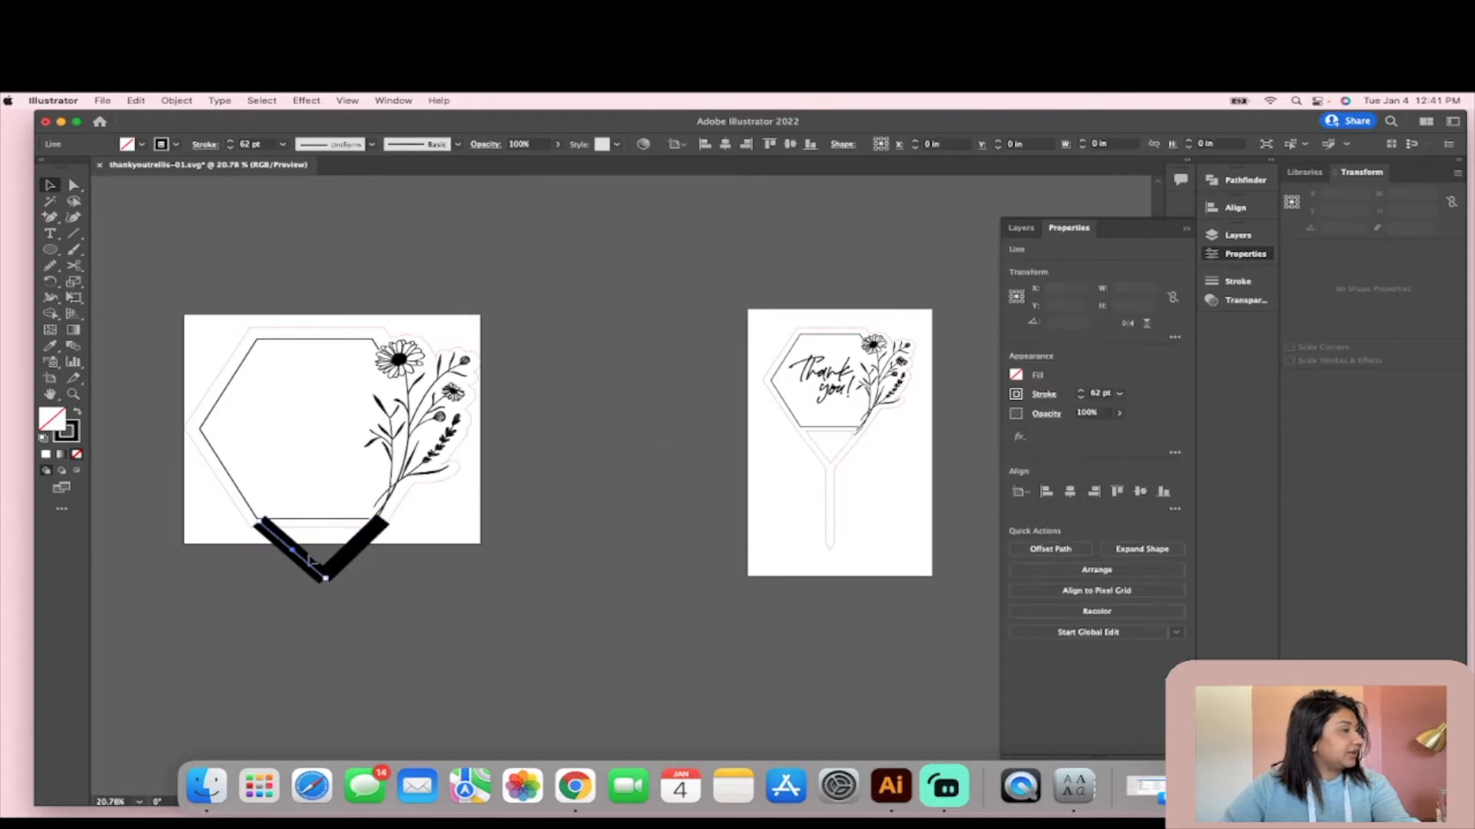
{"action": "scroll", "coordinate": [329, 580], "scroll_direction": "up", "scroll_amount": 5}
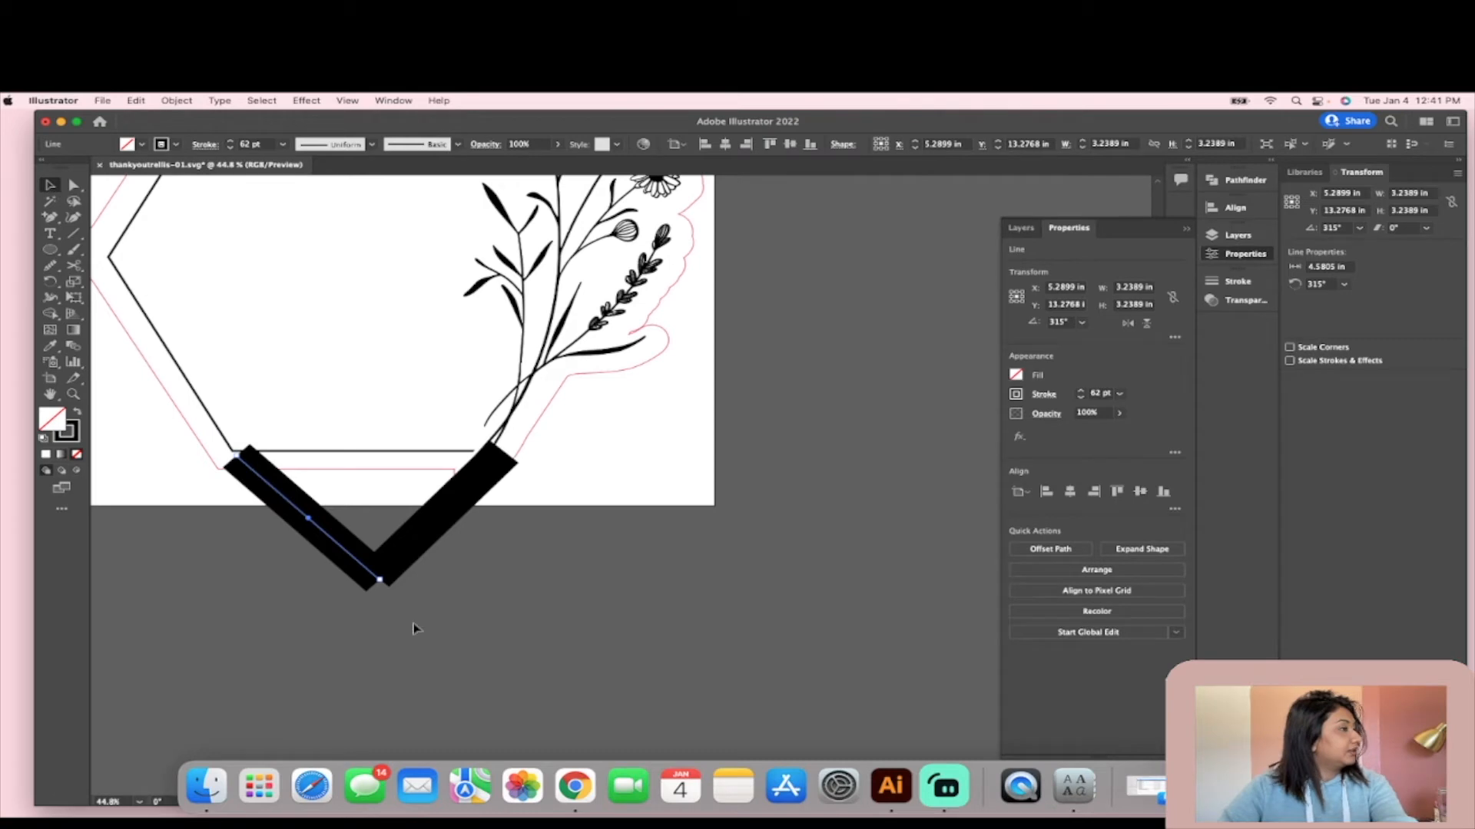
{"action": "left_click_drag", "start_coordinate": [384, 580], "coordinate": [335, 561]}
{"action": "left_click", "coordinate": [367, 530]}
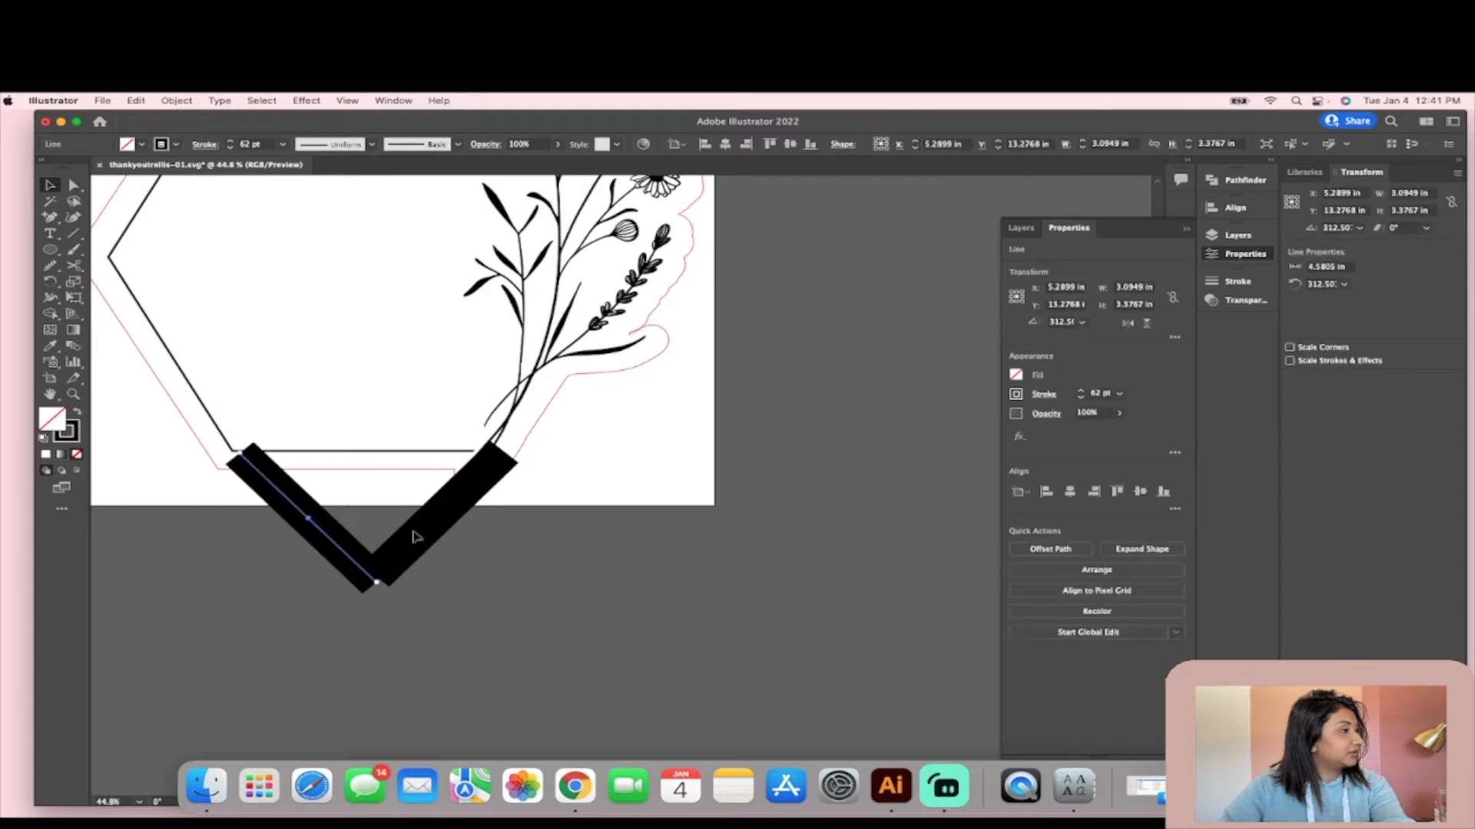
{"action": "left_click", "coordinate": [507, 629]}
- Expand the fill and stroke of both thick V lines into filled shapes
{"action": "left_click", "coordinate": [308, 529]}
{"action": "left_click", "coordinate": [427, 539], "text": "shift"}
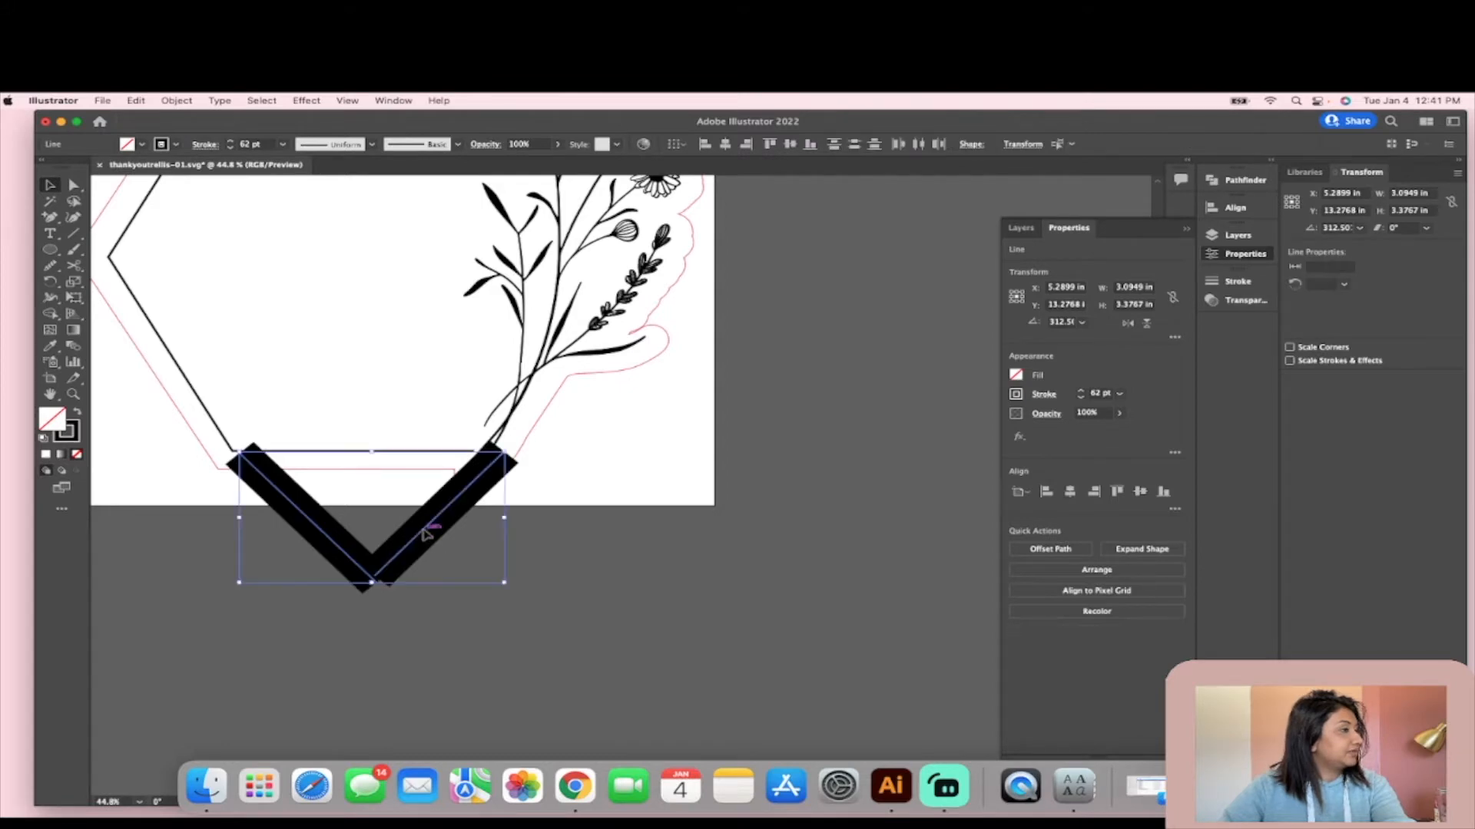
{"action": "left_click", "coordinate": [177, 101]}
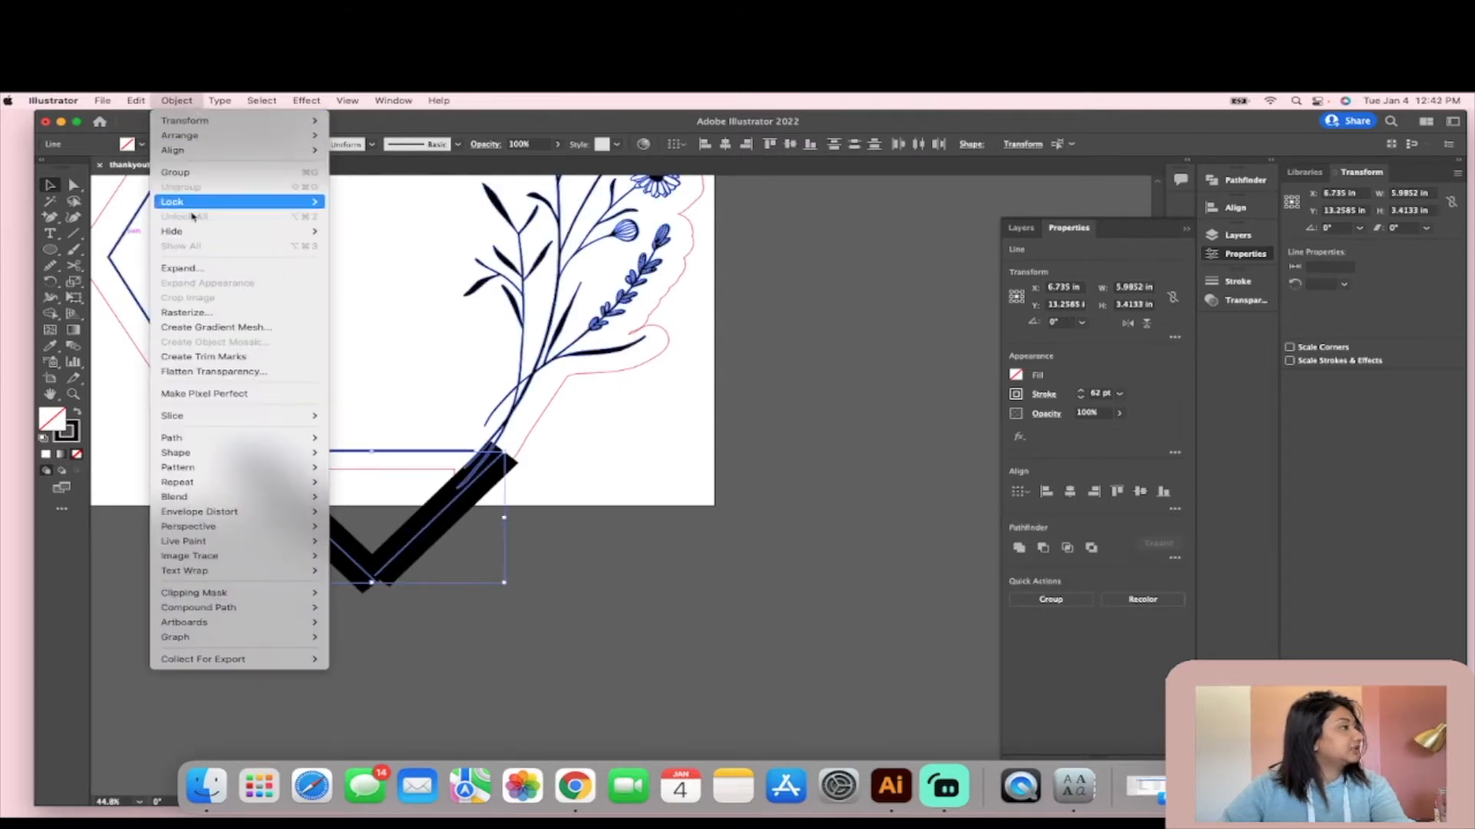
{"action": "left_click", "coordinate": [184, 268]}
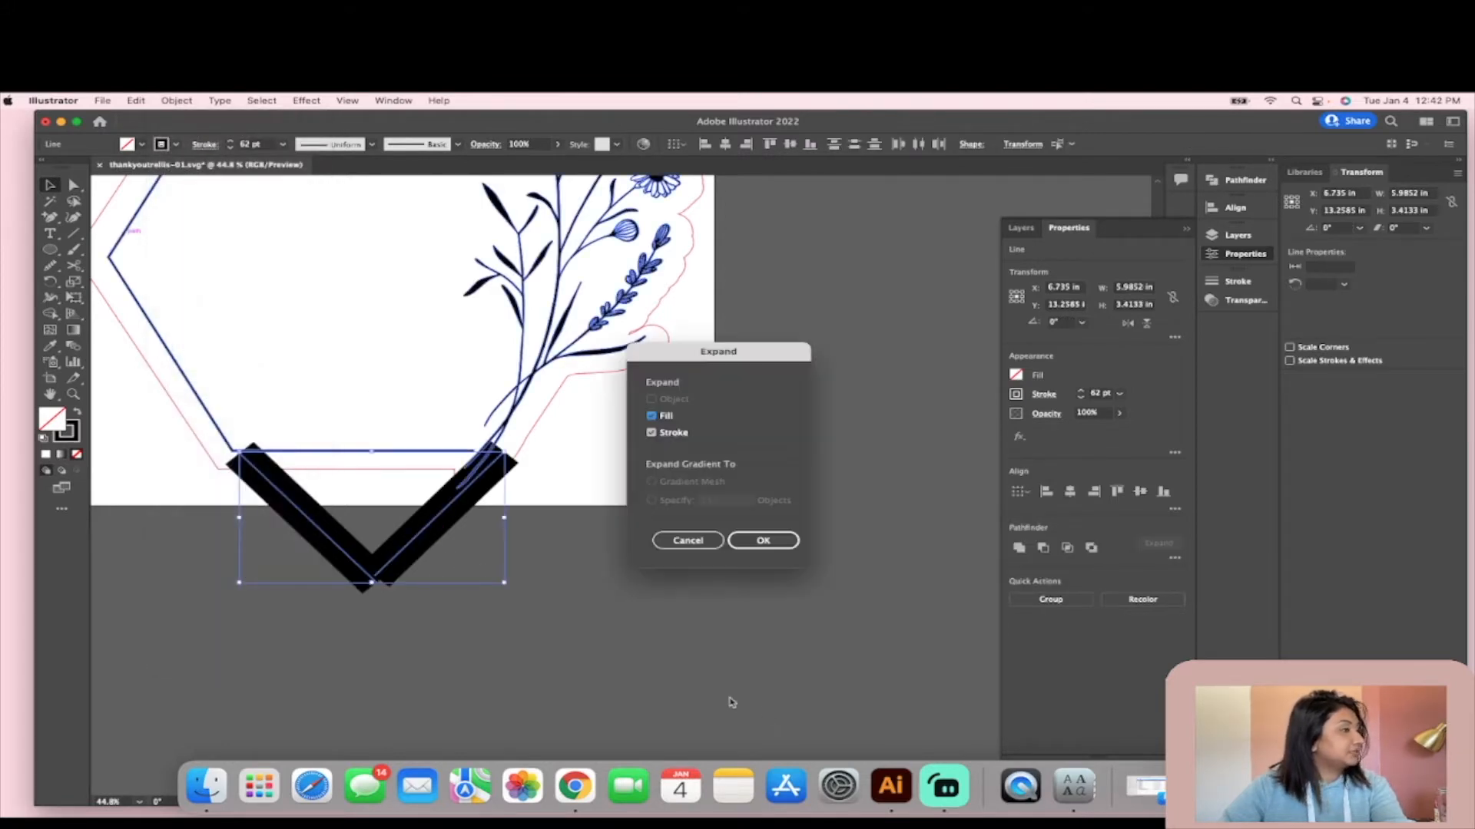
{"action": "left_click", "coordinate": [764, 540]}
- Rotate the left bar to about 348° and move it to line up with the lower-left edge of the red cut outline
{"action": "left_click", "coordinate": [209, 476]}
{"action": "left_click_drag", "start_coordinate": [285, 484], "coordinate": [267, 471]}
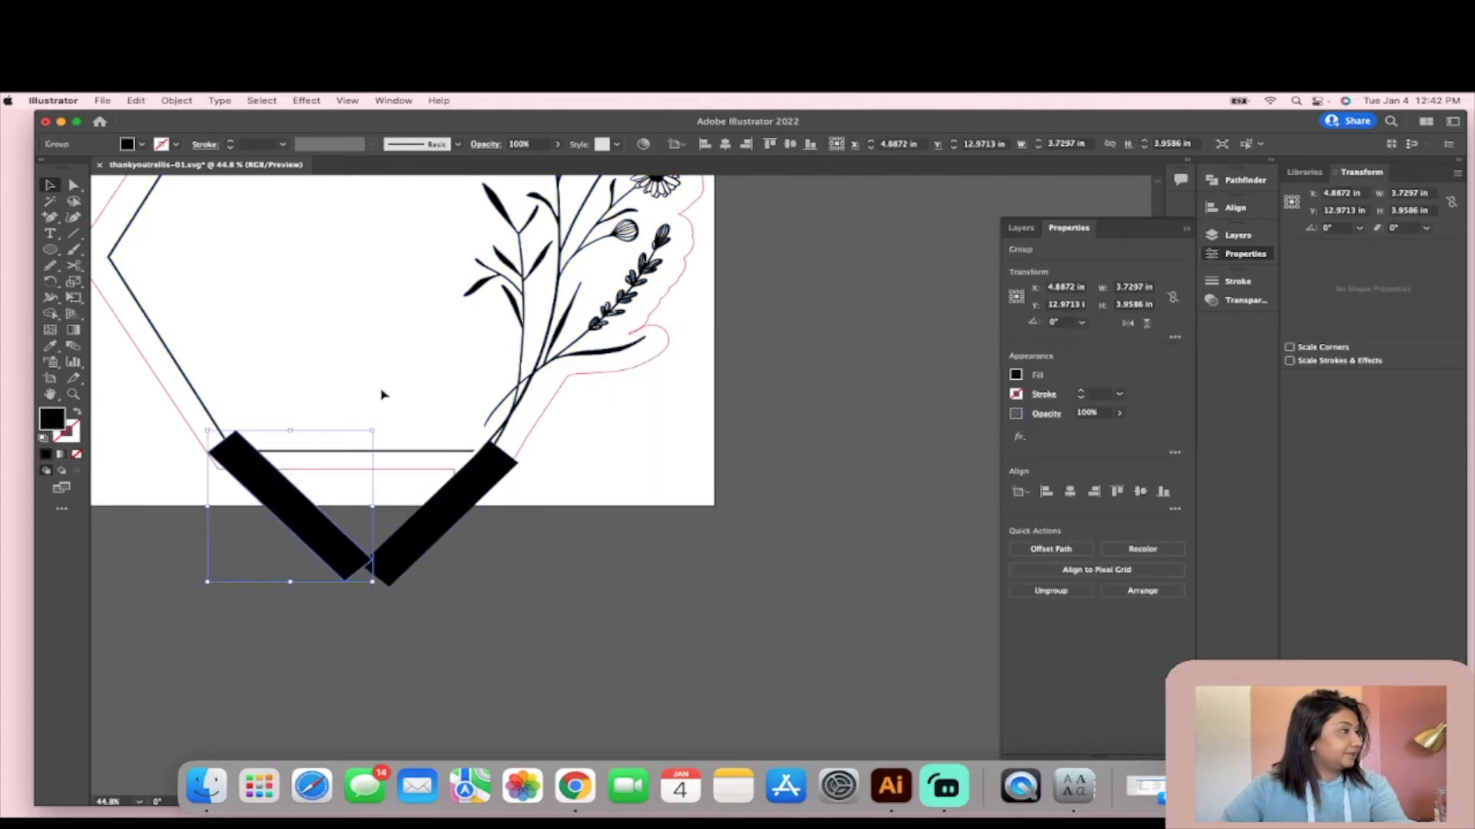
{"action": "left_click_drag", "start_coordinate": [380, 423], "coordinate": [391, 440]}
{"action": "left_click_drag", "start_coordinate": [290, 517], "coordinate": [281, 512]}
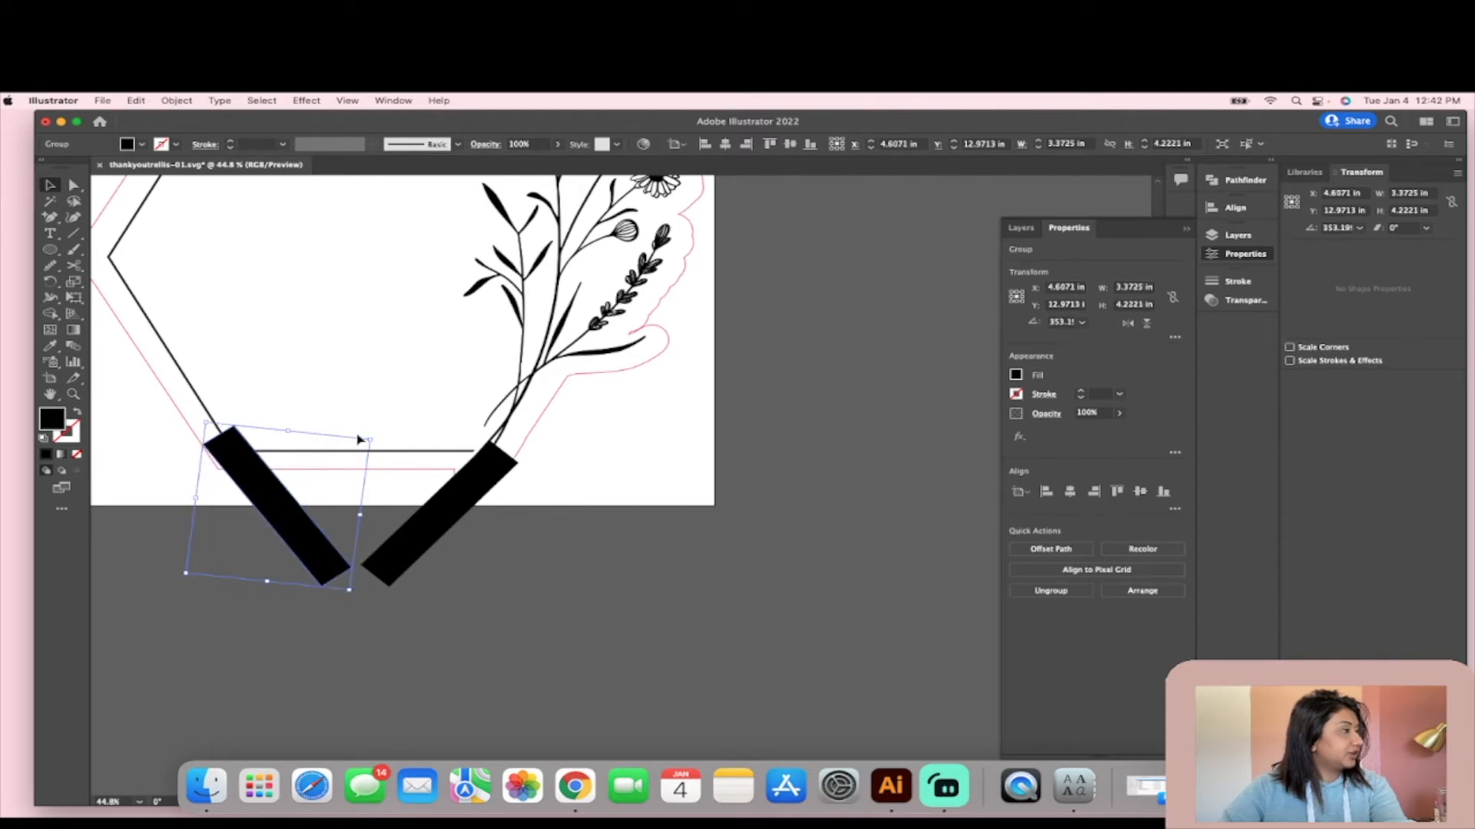
{"action": "left_click_drag", "start_coordinate": [377, 437], "coordinate": [381, 445]}
{"action": "left_click_drag", "start_coordinate": [278, 511], "coordinate": [275, 511]}
{"action": "scroll", "coordinate": [275, 510], "scroll_direction": "up", "scroll_amount": 2}
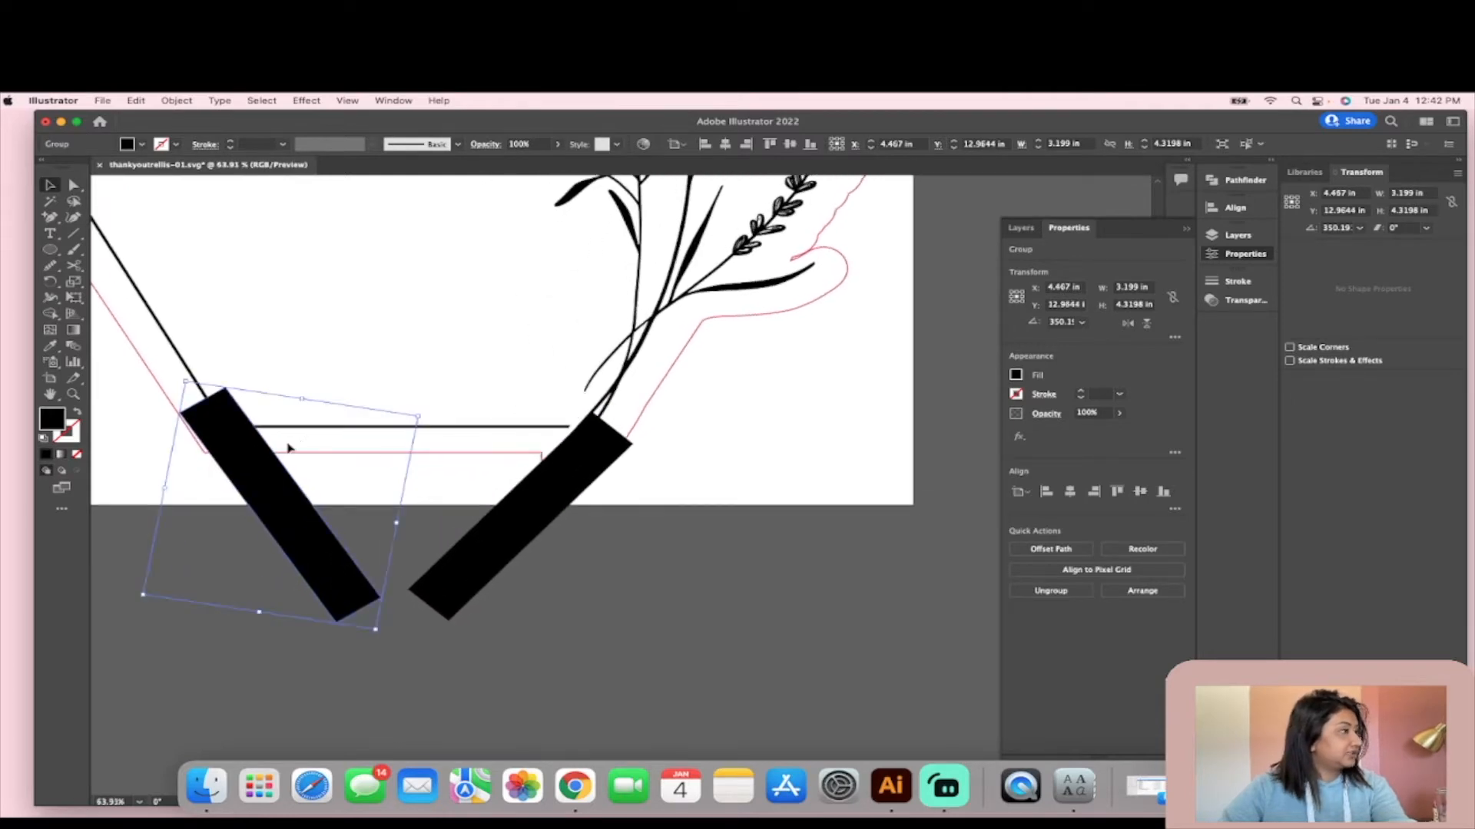
{"action": "left_click_drag", "start_coordinate": [428, 413], "coordinate": [435, 420]}
{"action": "left_click_drag", "start_coordinate": [296, 486], "coordinate": [275, 511]}
- Rotate the right bar to 5.4° and position its upper end at the base of the flower stems
{"action": "left_click", "coordinate": [510, 517]}
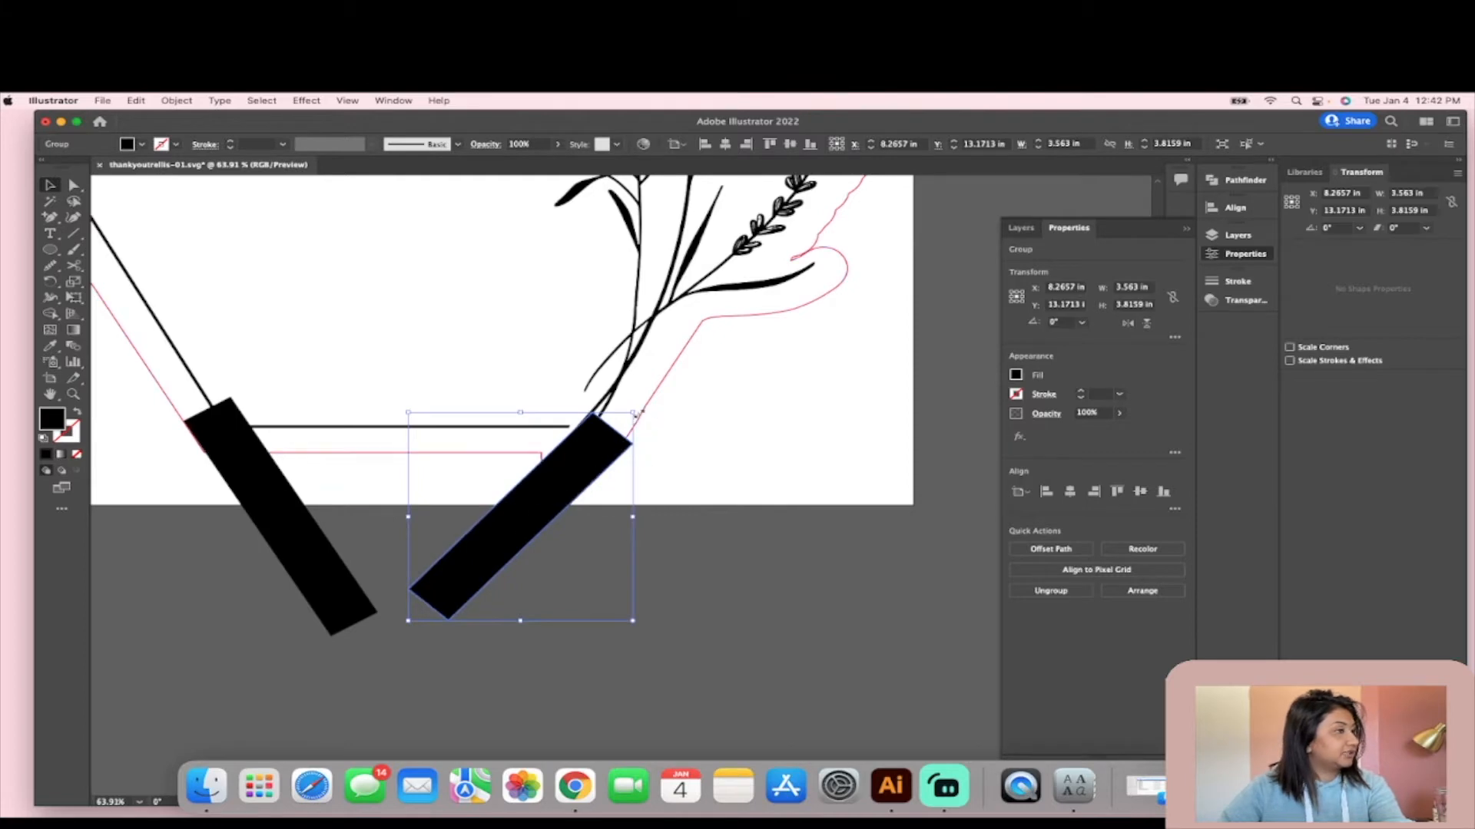
{"action": "left_click_drag", "start_coordinate": [637, 407], "coordinate": [628, 397]}
{"action": "left_click_drag", "start_coordinate": [588, 469], "coordinate": [587, 477]}
{"action": "left_click_drag", "start_coordinate": [628, 405], "coordinate": [622, 401]}
- Lengthen the right bar to about 5.5 in tall by pulling its two lower corner points down and to the left
{"action": "left_click_drag", "start_coordinate": [420, 635], "coordinate": [398, 669]}
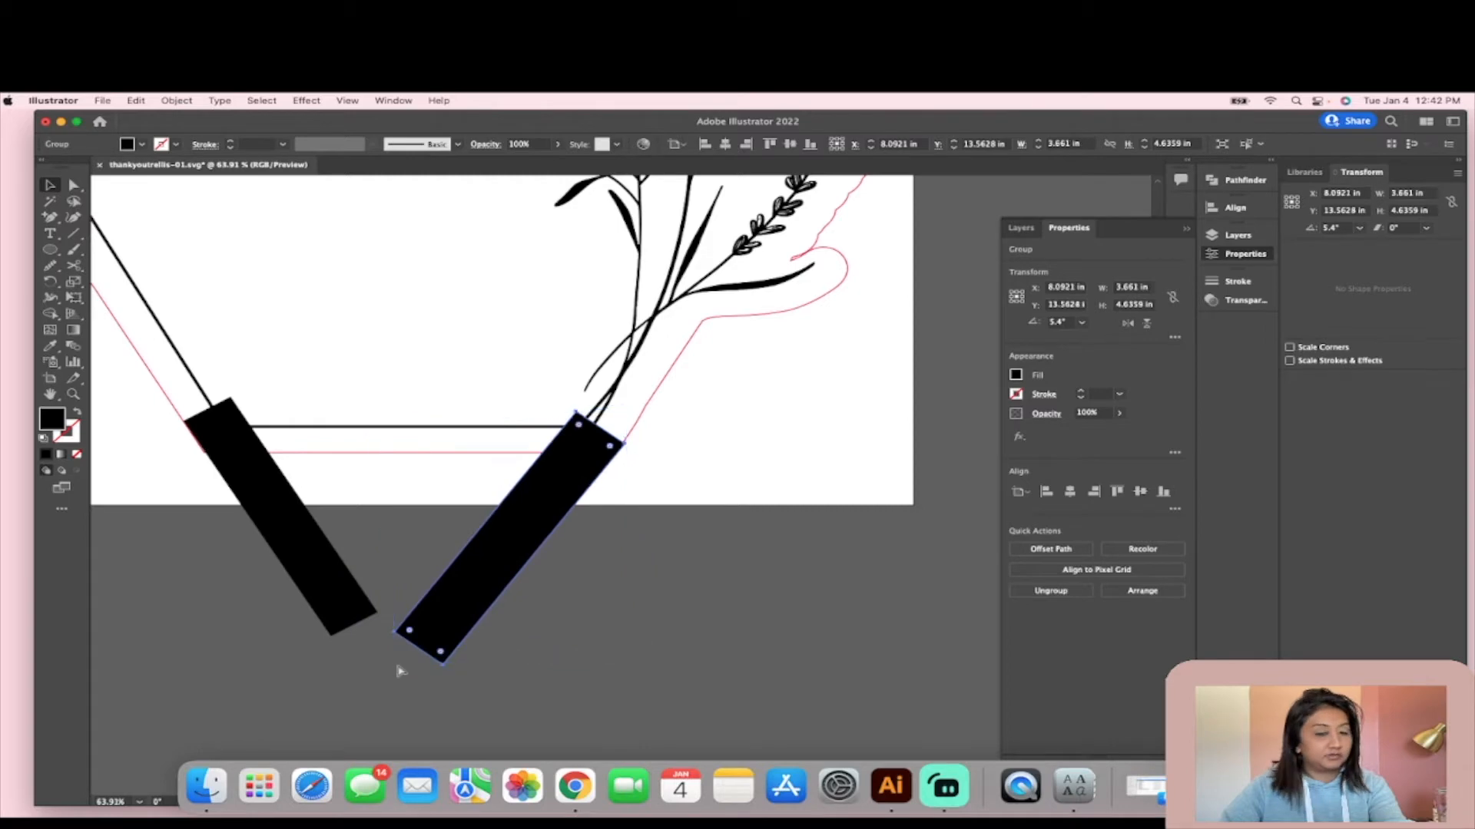
{"action": "key", "text": "super+z"}
{"action": "scroll", "coordinate": [445, 610], "scroll_direction": "up", "scroll_amount": 3}
{"action": "key", "text": "a"}
{"action": "scroll", "coordinate": [444, 628], "scroll_direction": "up", "scroll_amount": 8}
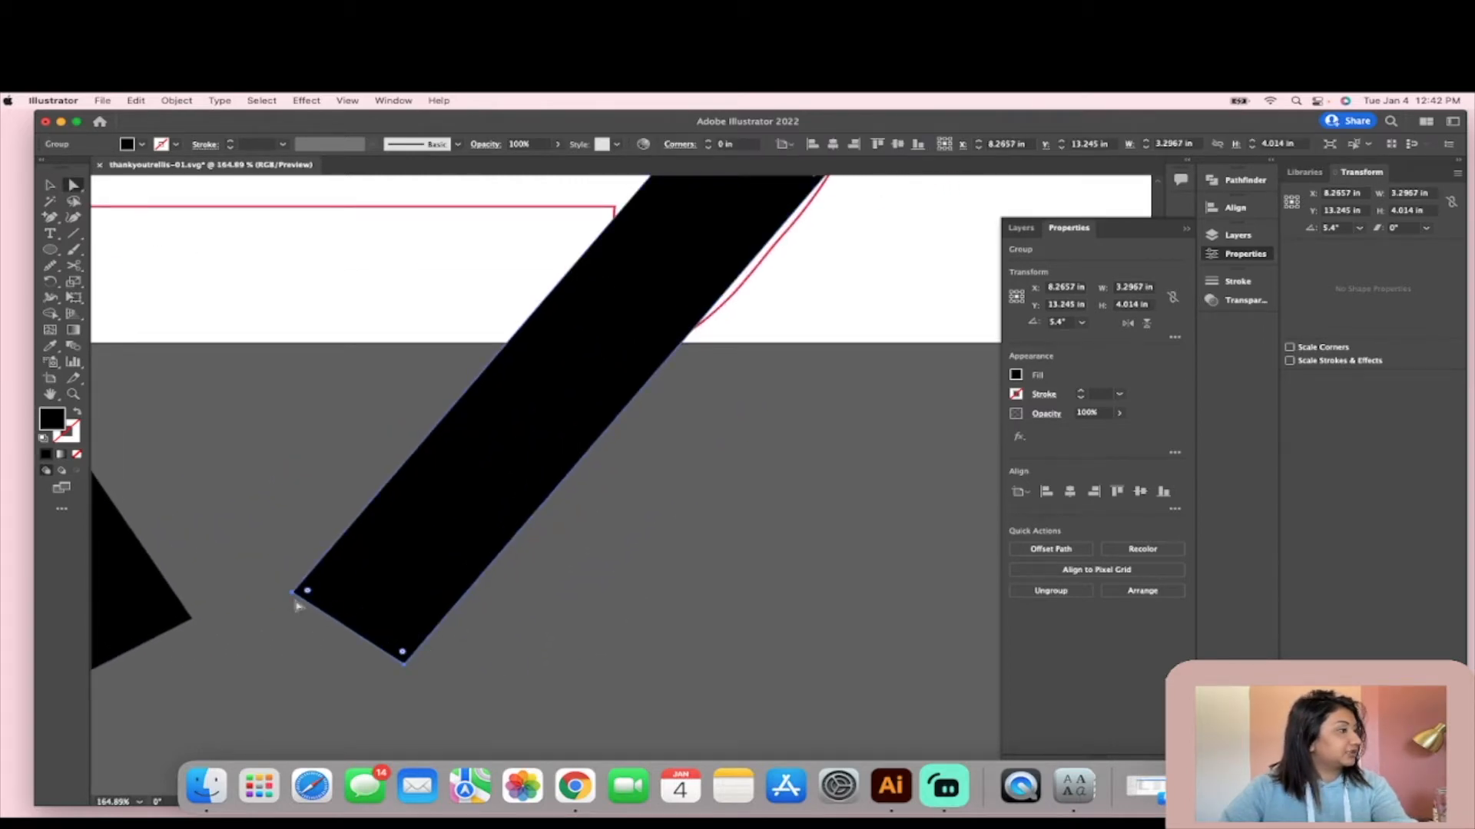
{"action": "scroll", "coordinate": [298, 607], "scroll_direction": "up", "scroll_amount": 5}
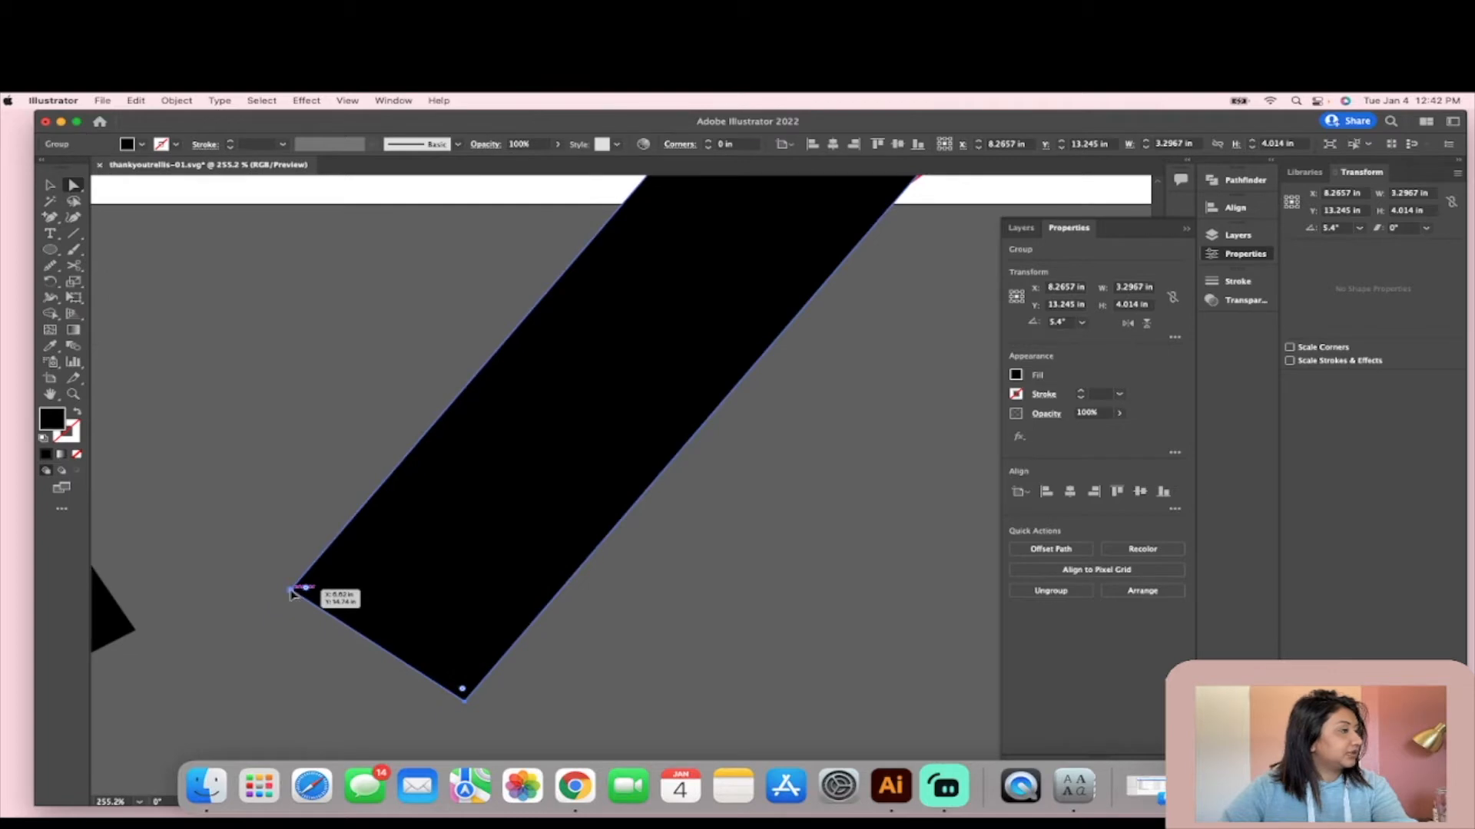
{"action": "left_click", "coordinate": [292, 592]}
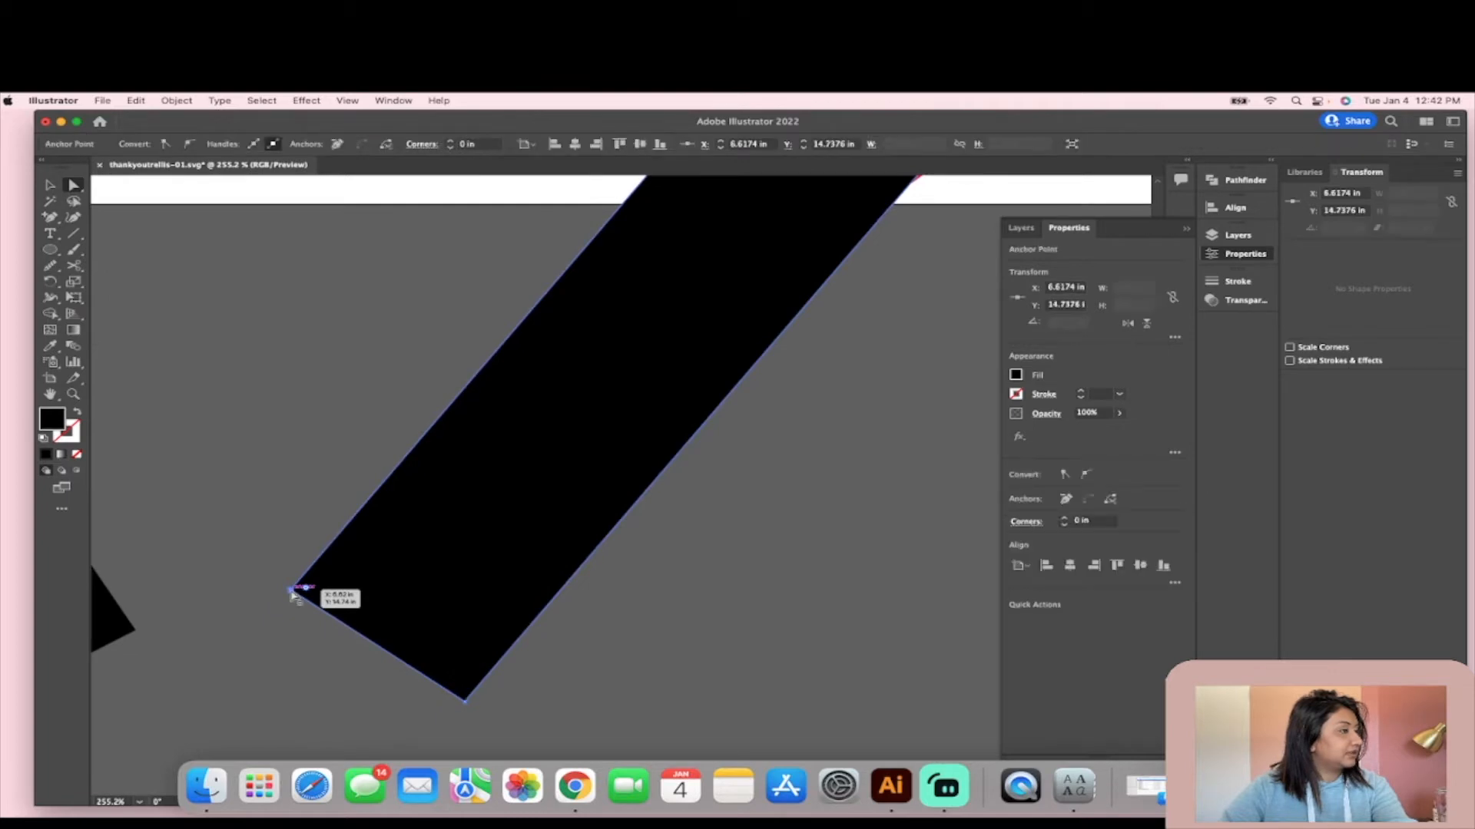
{"action": "left_click", "coordinate": [464, 702], "text": "shift"}
{"action": "left_click_drag", "start_coordinate": [291, 604], "coordinate": [150, 682]}
{"action": "scroll", "coordinate": [149, 682], "scroll_direction": "down", "scroll_amount": 5}
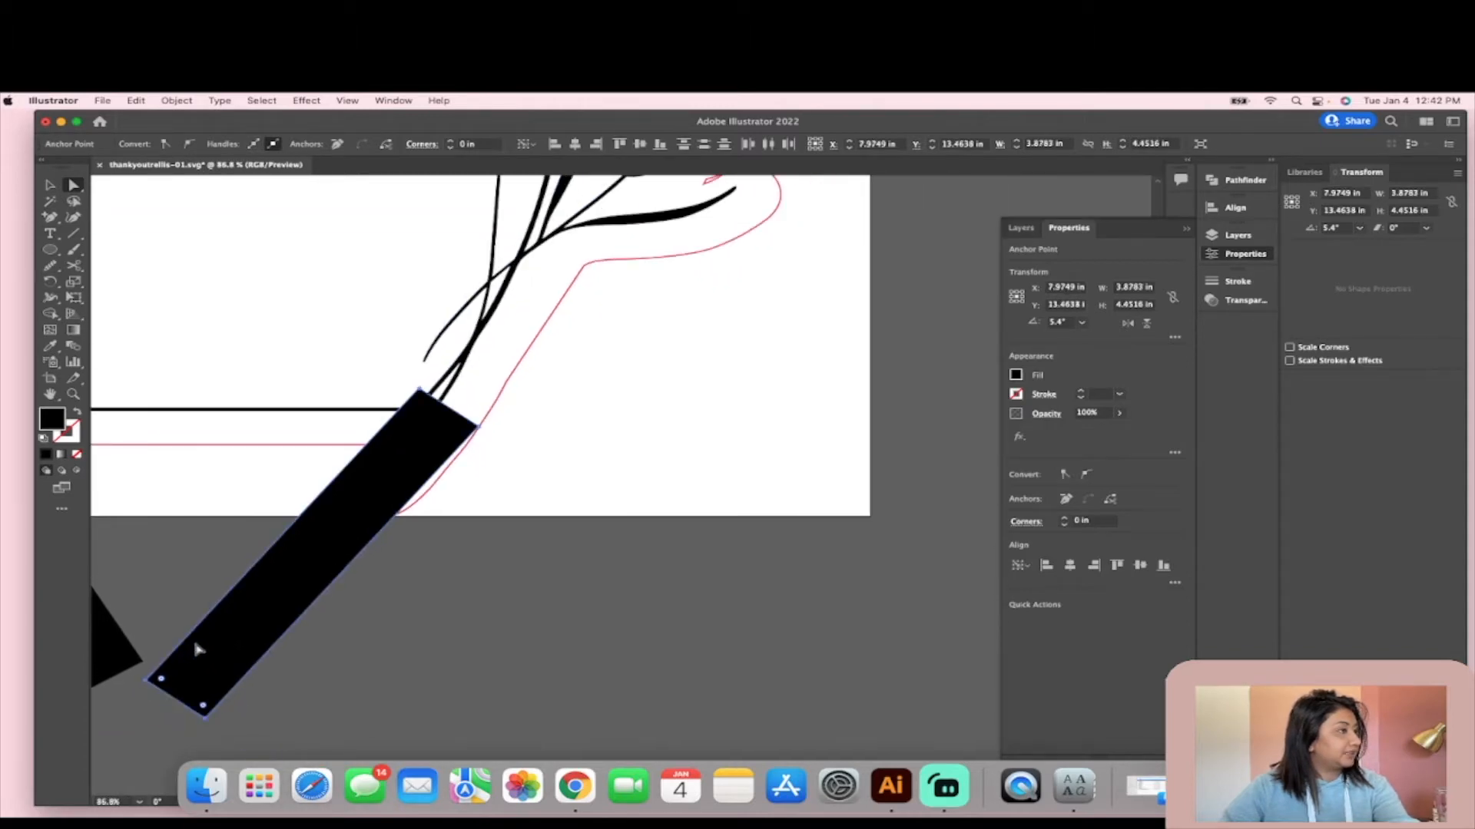
{"action": "scroll", "coordinate": [199, 650], "scroll_direction": "left", "scroll_amount": 3}
{"action": "scroll", "coordinate": [198, 650], "scroll_direction": "down", "scroll_amount": 2}
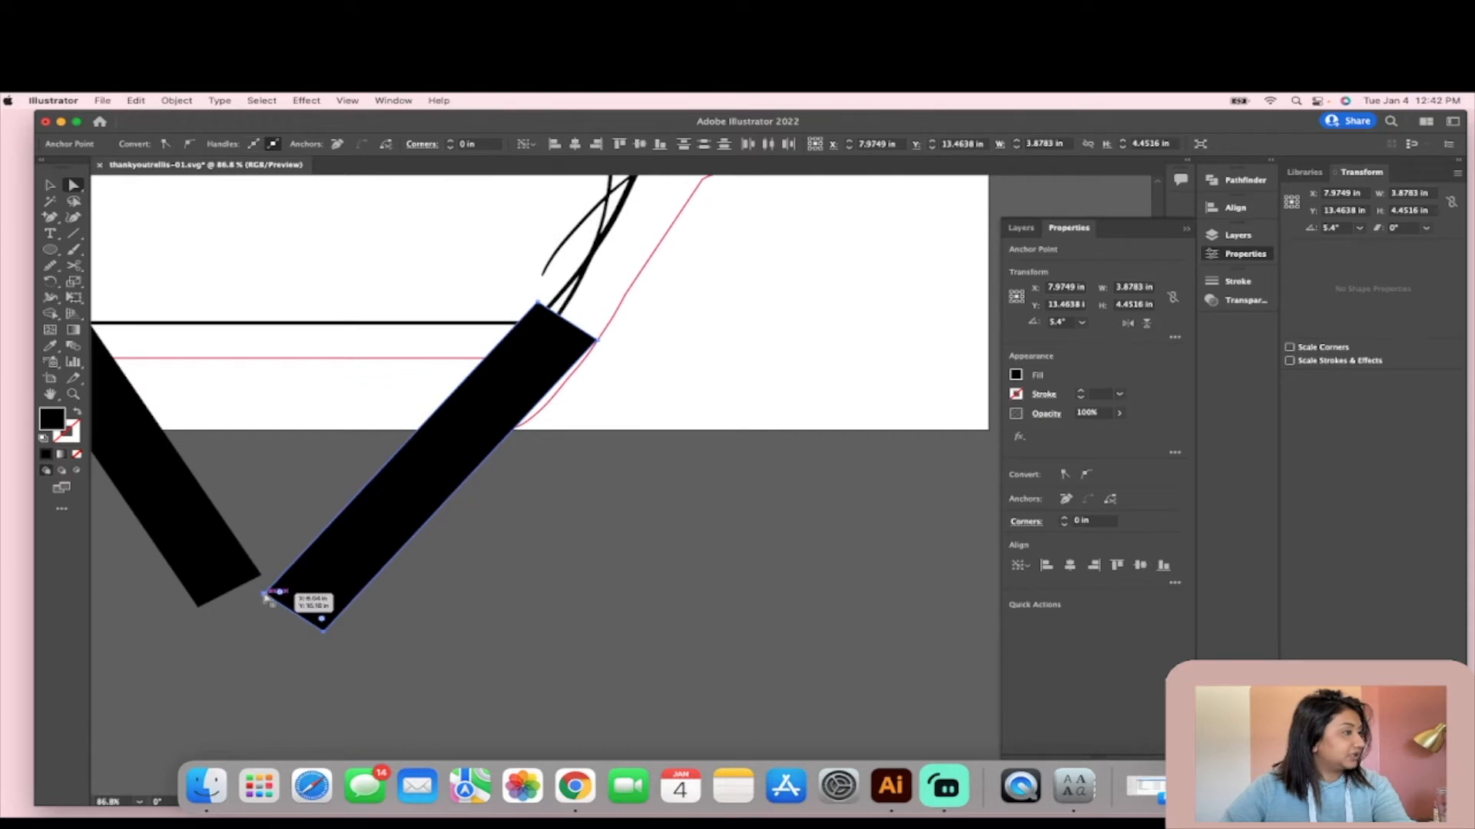
{"action": "left_click_drag", "start_coordinate": [267, 596], "coordinate": [240, 670]}
{"action": "left_click", "coordinate": [482, 650]}
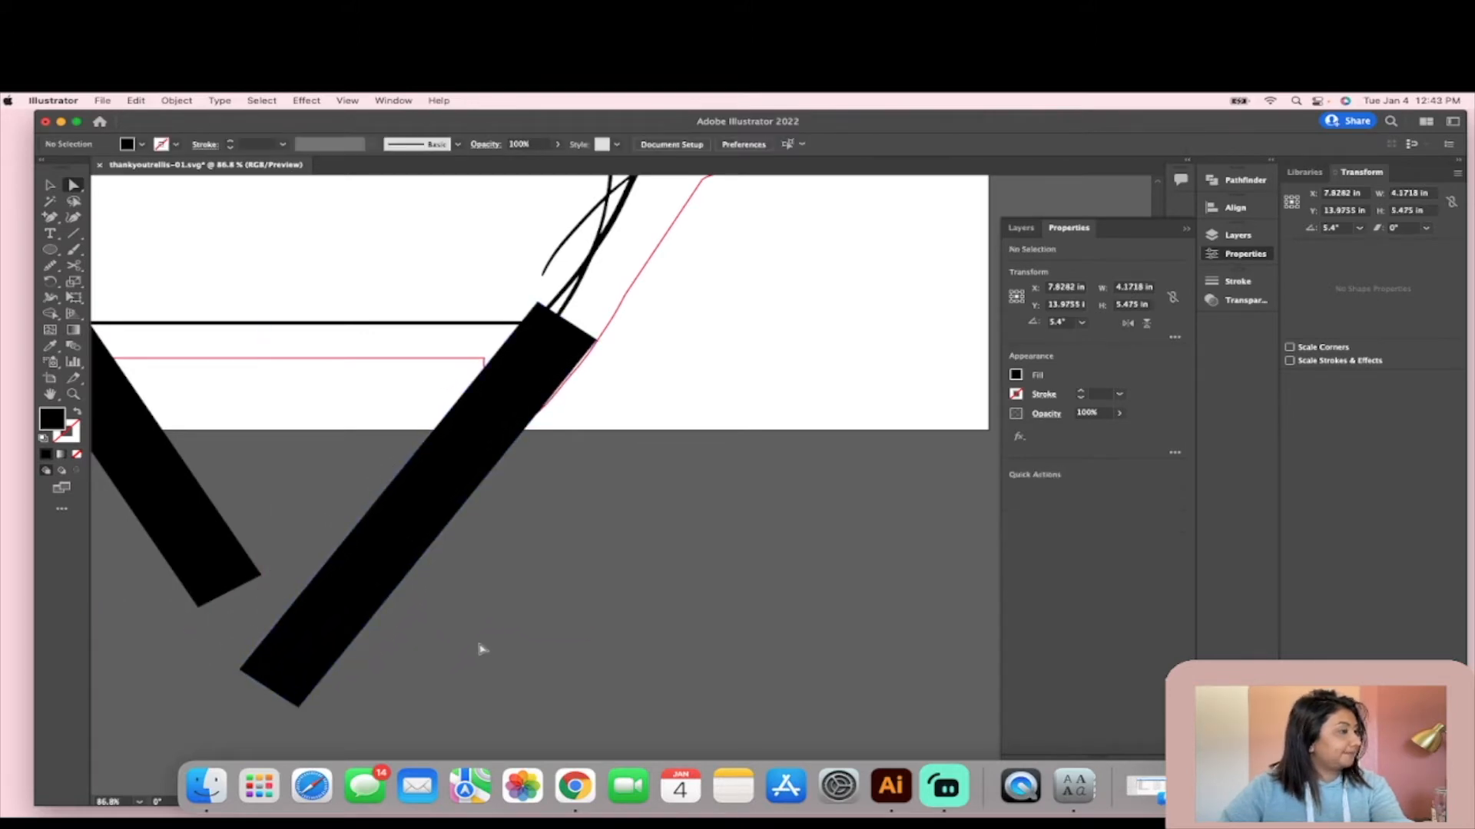
- Try to move the left bar down so its lower end overlaps the lower end of the right bar
{"action": "scroll", "coordinate": [483, 650], "scroll_direction": "down", "scroll_amount": 3}
{"action": "left_click", "coordinate": [321, 605]}
{"action": "scroll", "coordinate": [323, 625], "scroll_direction": "up", "scroll_amount": 2}
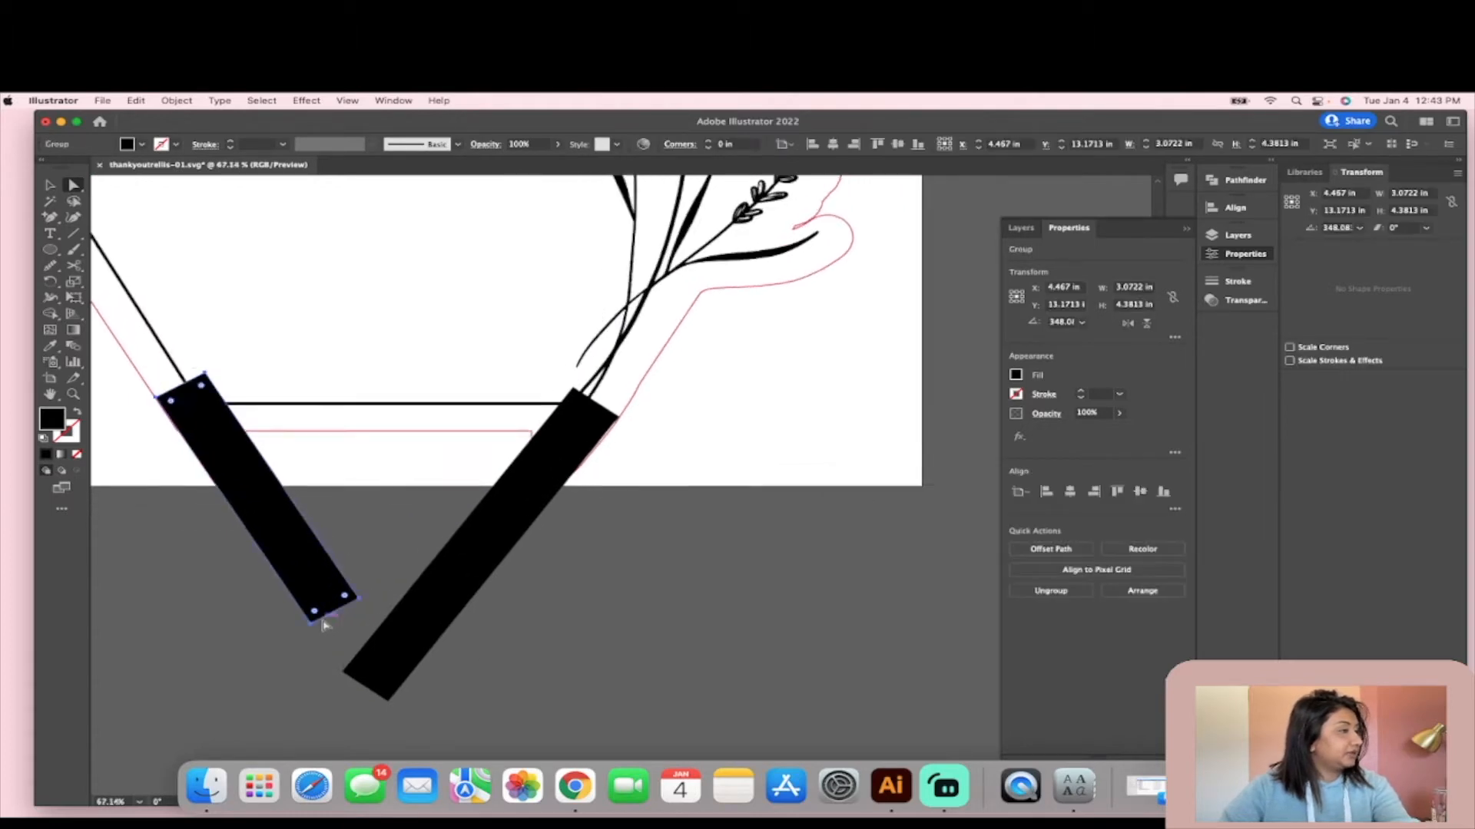
{"action": "scroll", "coordinate": [323, 625], "scroll_direction": "up", "scroll_amount": 5}
{"action": "left_click", "coordinate": [294, 619]}
{"action": "left_click_drag", "start_coordinate": [421, 566], "coordinate": [451, 693]}
{"action": "scroll", "coordinate": [452, 689], "scroll_direction": "down", "scroll_amount": 5}
{"action": "left_click_drag", "start_coordinate": [444, 513], "coordinate": [563, 599]}
{"action": "left_click", "coordinate": [679, 592]}
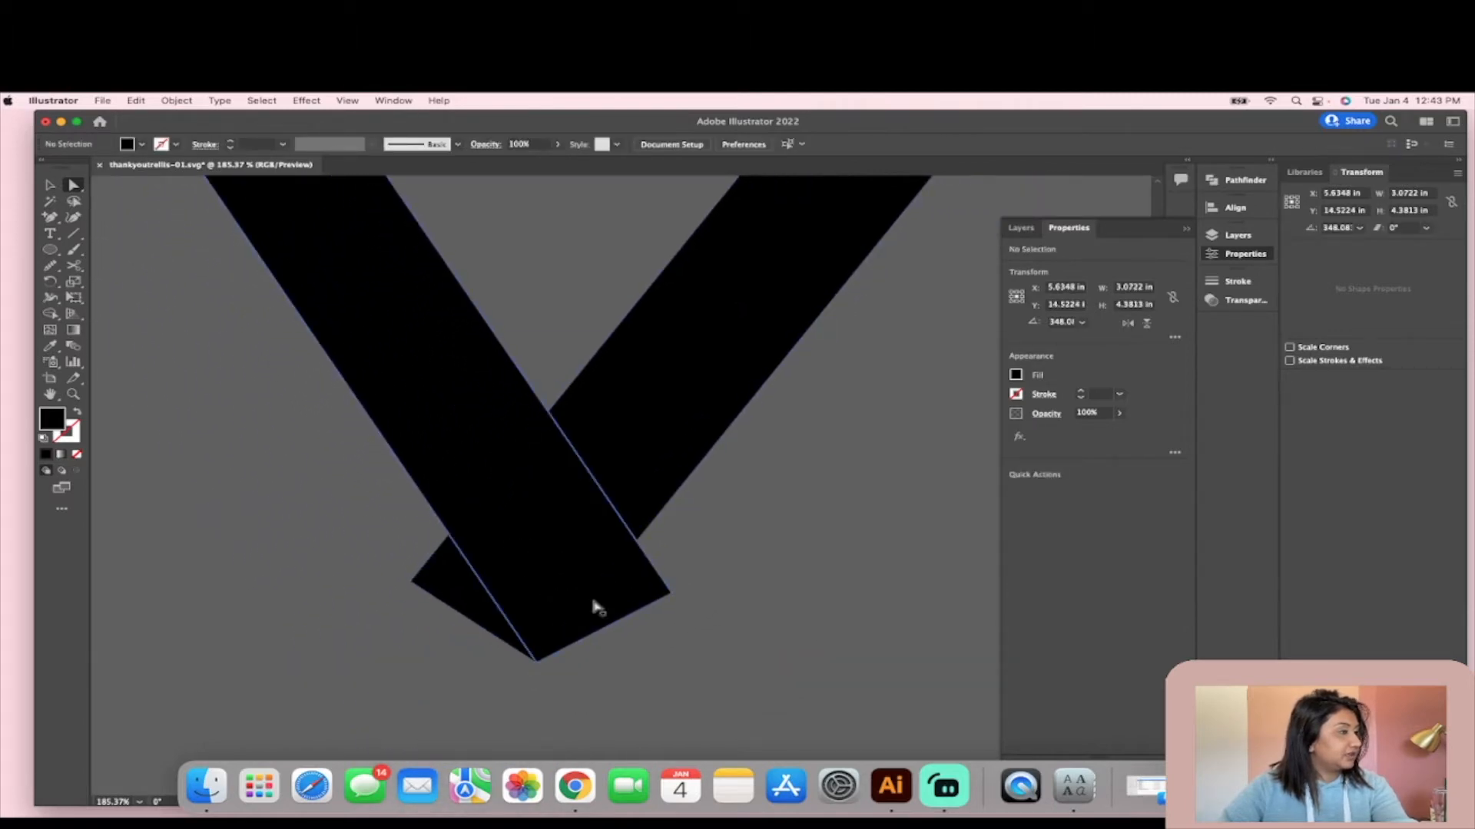
{"action": "scroll", "coordinate": [695, 555], "scroll_direction": "down", "scroll_amount": 5}
{"action": "scroll", "coordinate": [705, 546], "scroll_direction": "down", "scroll_amount": 1}
{"action": "left_click", "coordinate": [679, 538]}
{"action": "left_click_drag", "start_coordinate": [724, 615], "coordinate": [583, 500]}
{"action": "left_click", "coordinate": [789, 564]}
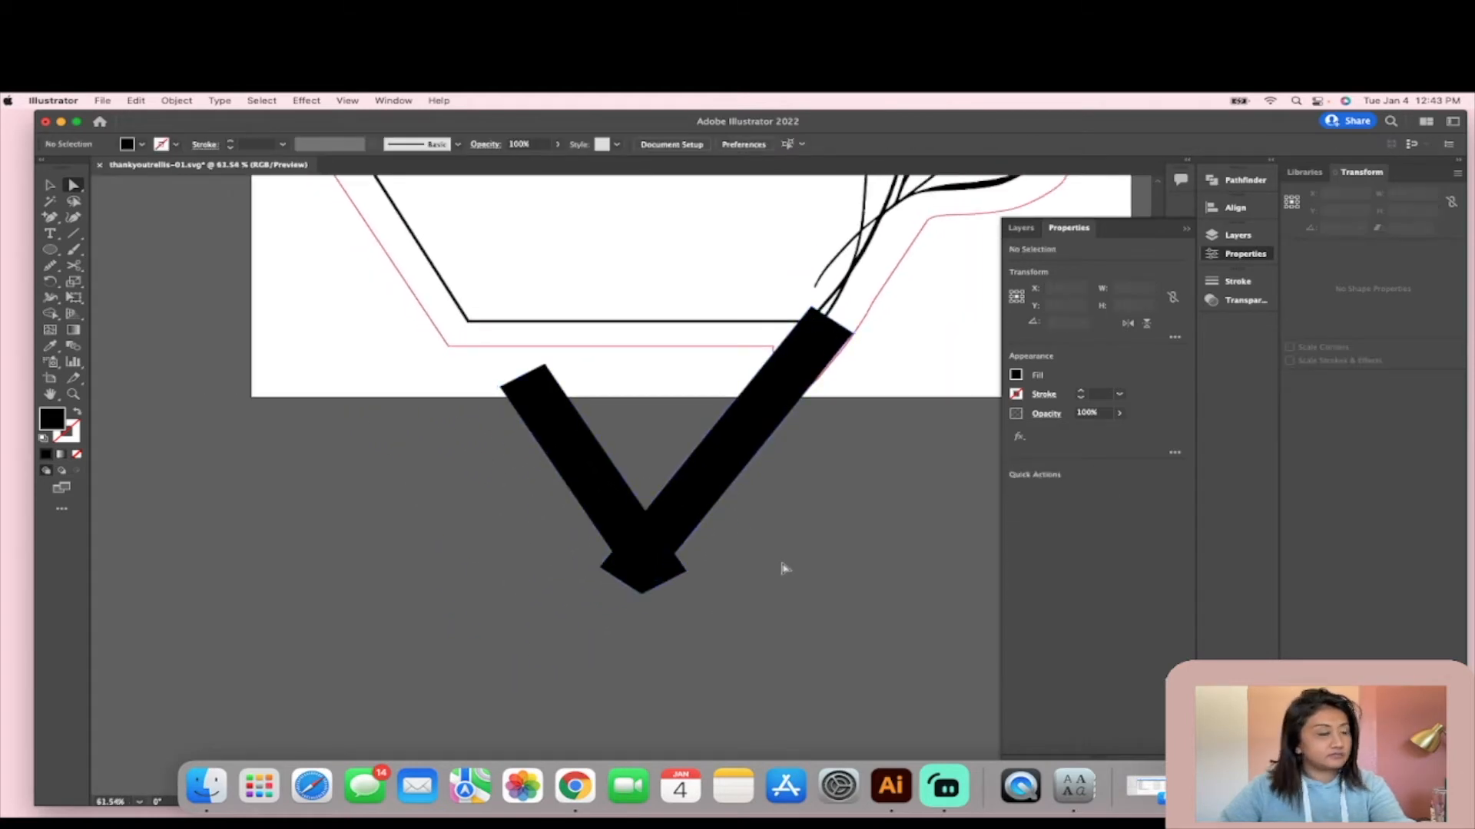
{"action": "key", "text": "super+z"}
{"action": "key", "text": "super+z"}
- Try to scale up the left bar from its lower corner until it overlaps the right bar's lower end
{"action": "left_click", "coordinate": [654, 545]}
{"action": "left_click", "coordinate": [602, 505]}
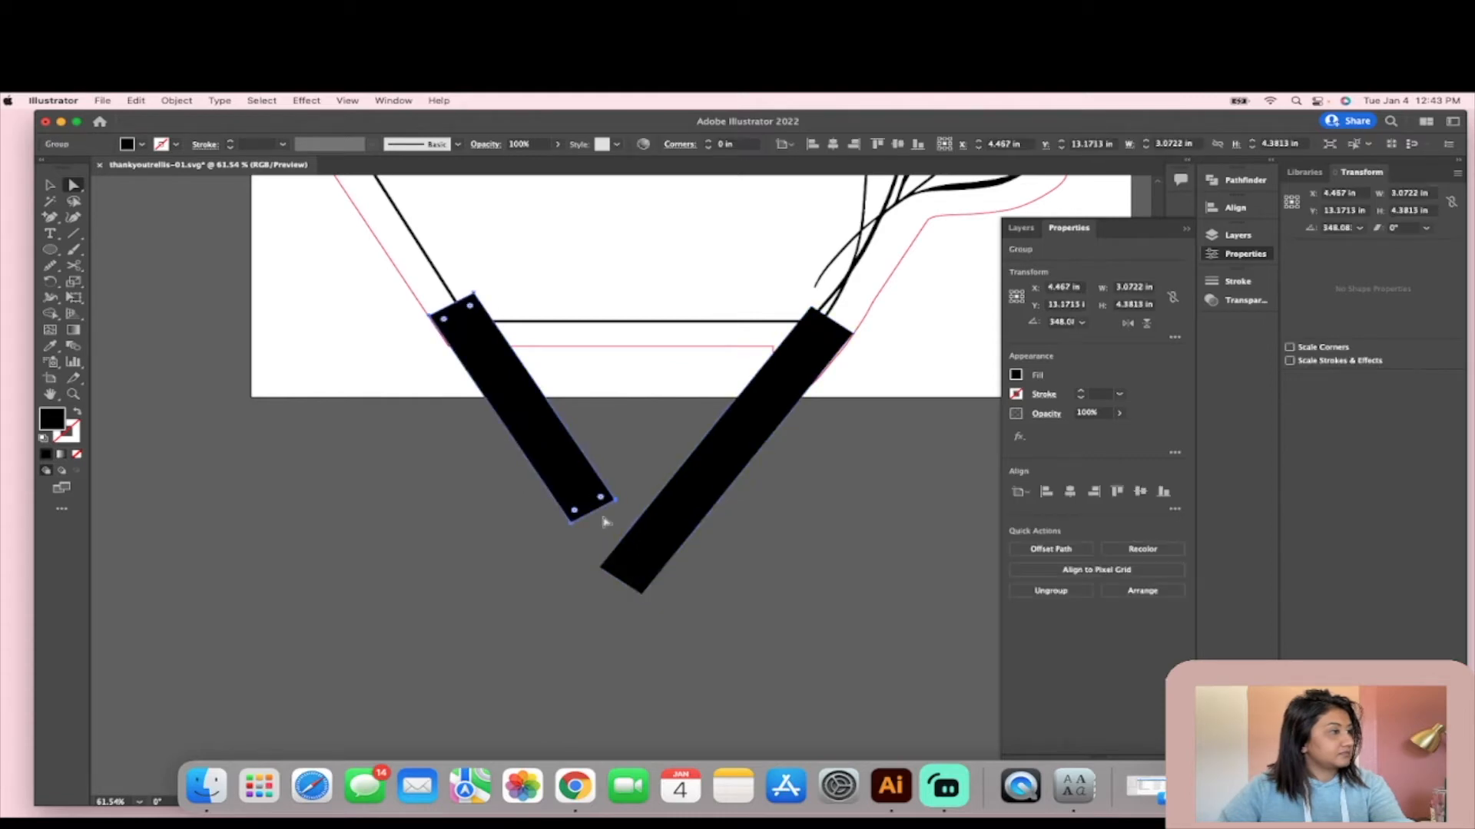
{"action": "left_click", "coordinate": [49, 186]}
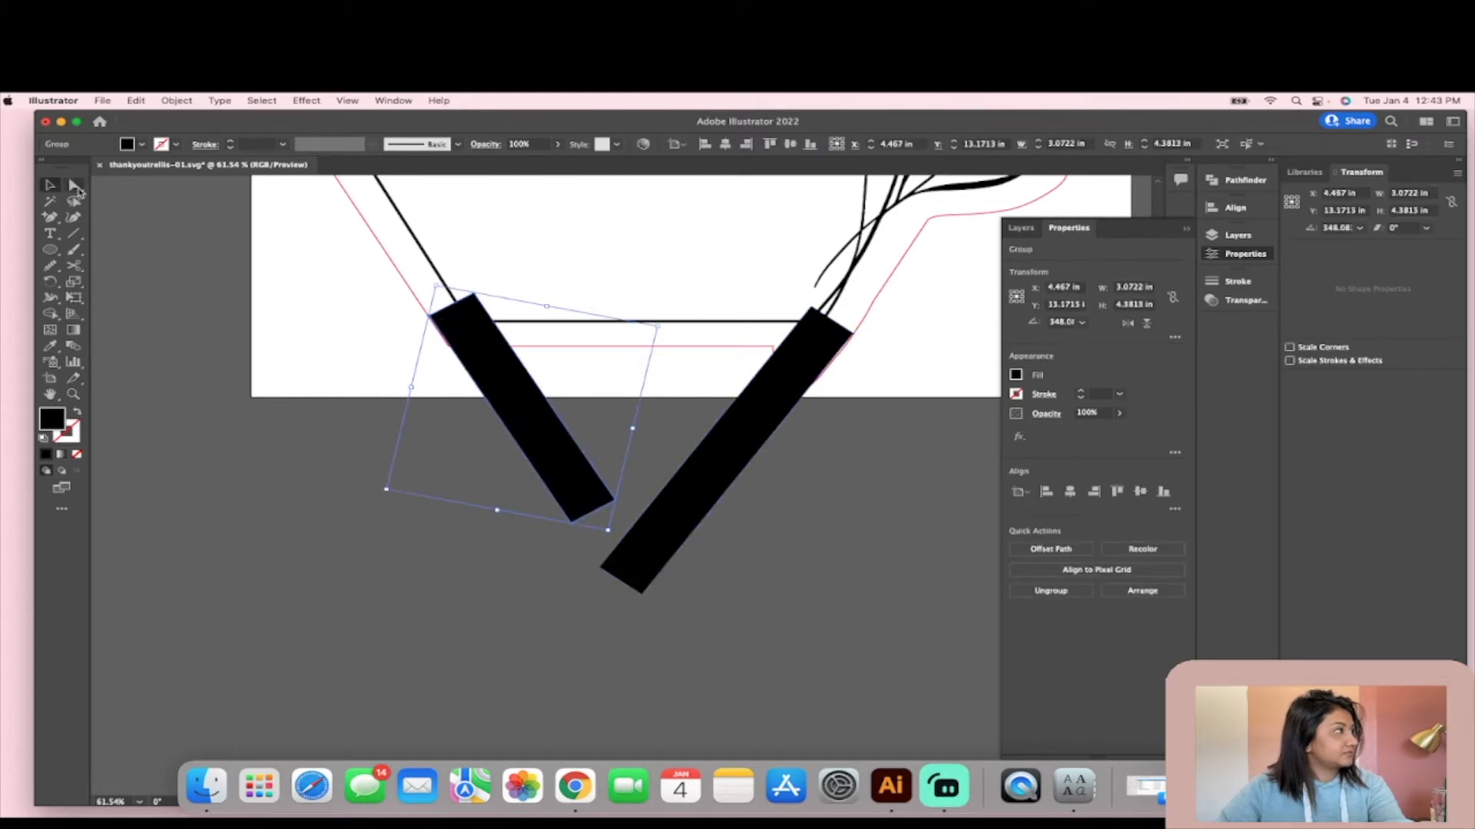
{"action": "left_click", "coordinate": [75, 187]}
{"action": "left_click", "coordinate": [49, 186]}
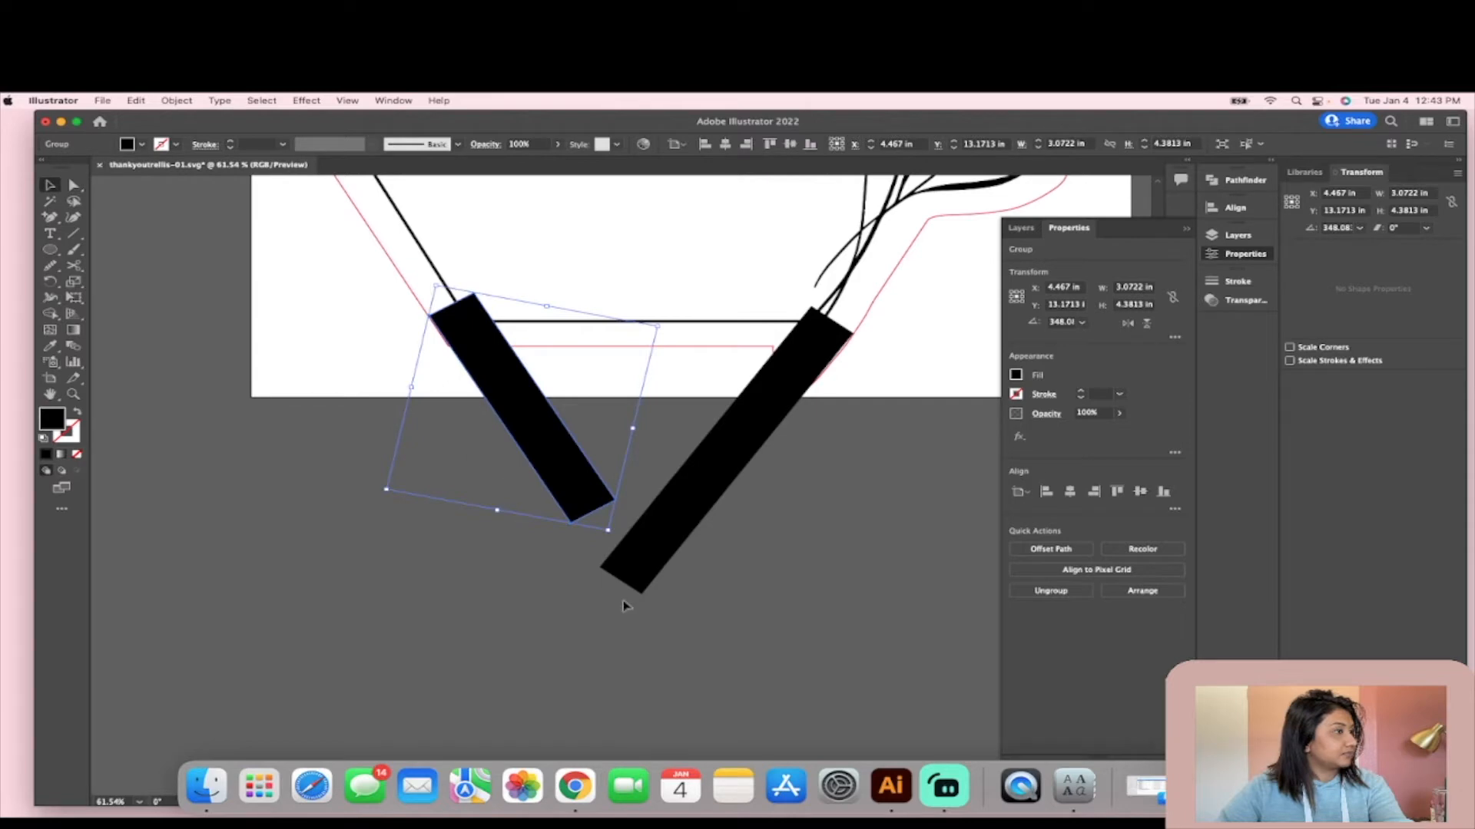
{"action": "left_click_drag", "start_coordinate": [609, 530], "coordinate": [664, 586]}
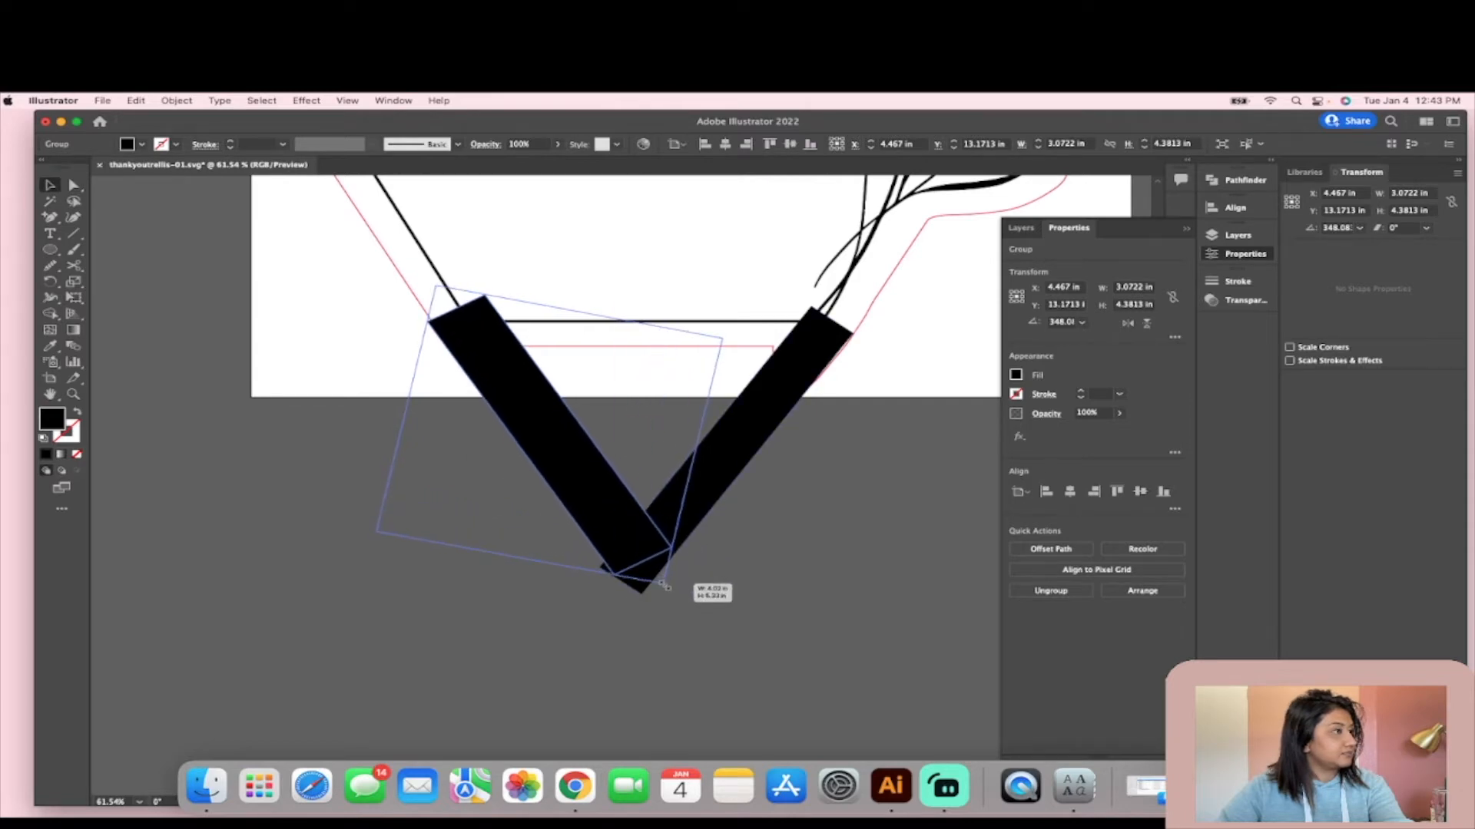
{"action": "key", "text": "super+z"}
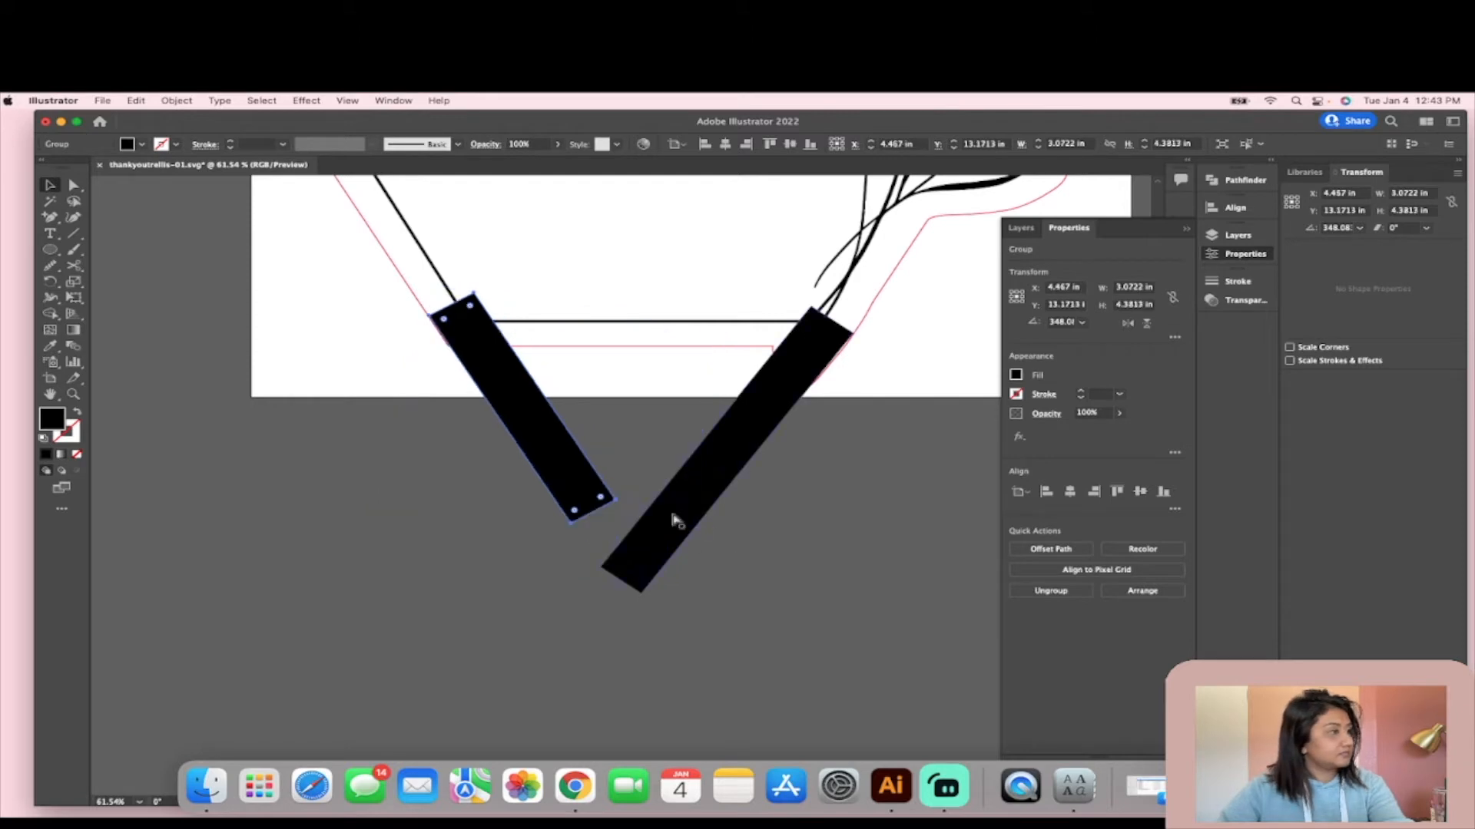
- Lengthen the left bar by pulling its two lower corner points down to the lower end of the right bar
{"action": "scroll", "coordinate": [543, 492], "scroll_direction": "up", "scroll_amount": 3}
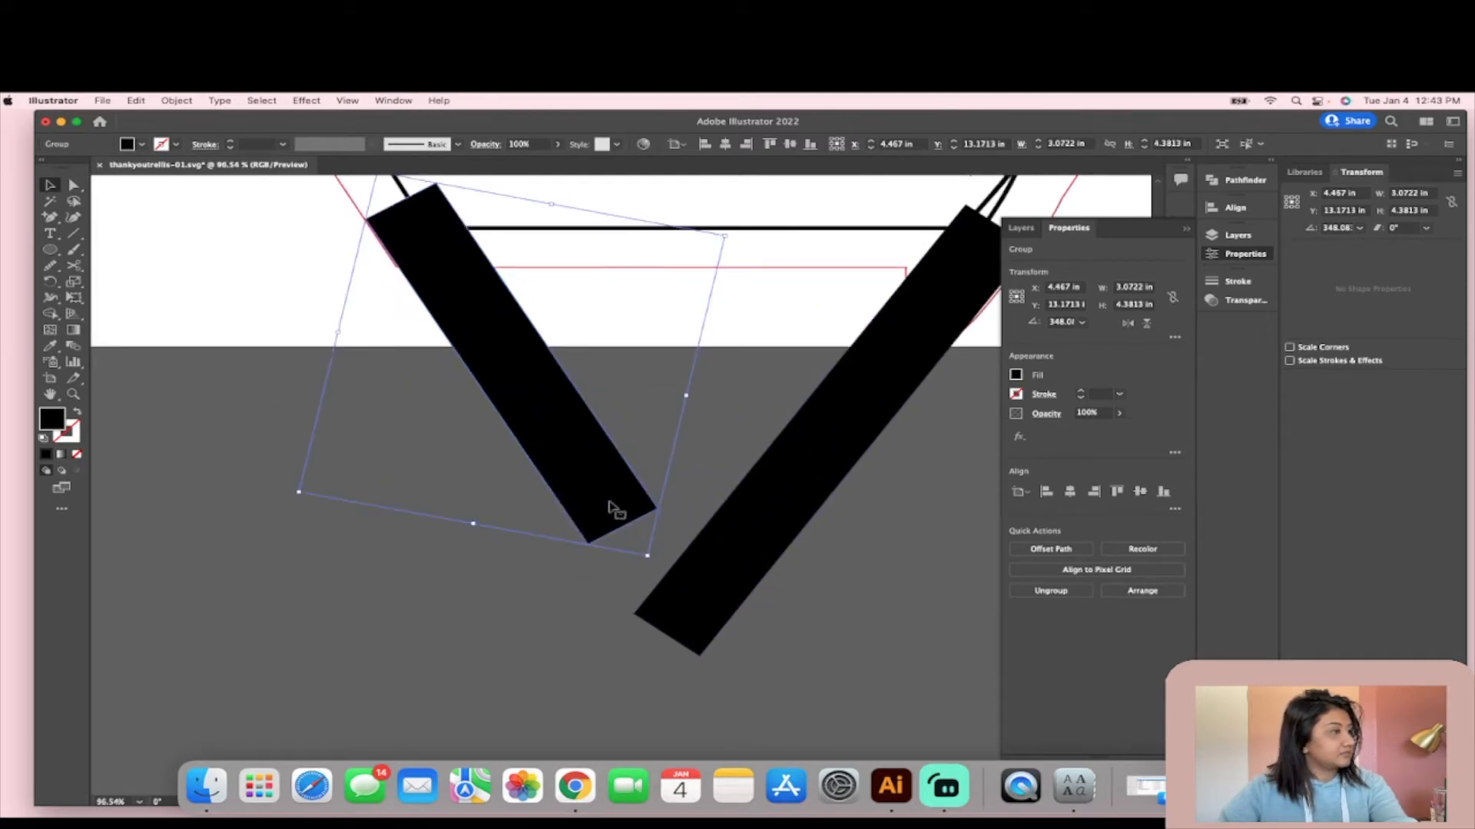
{"action": "key", "text": "a"}
{"action": "left_click_drag", "start_coordinate": [651, 508], "coordinate": [727, 591]}
{"action": "left_click", "coordinate": [588, 548]}
{"action": "left_click_drag", "start_coordinate": [590, 548], "coordinate": [700, 653]}
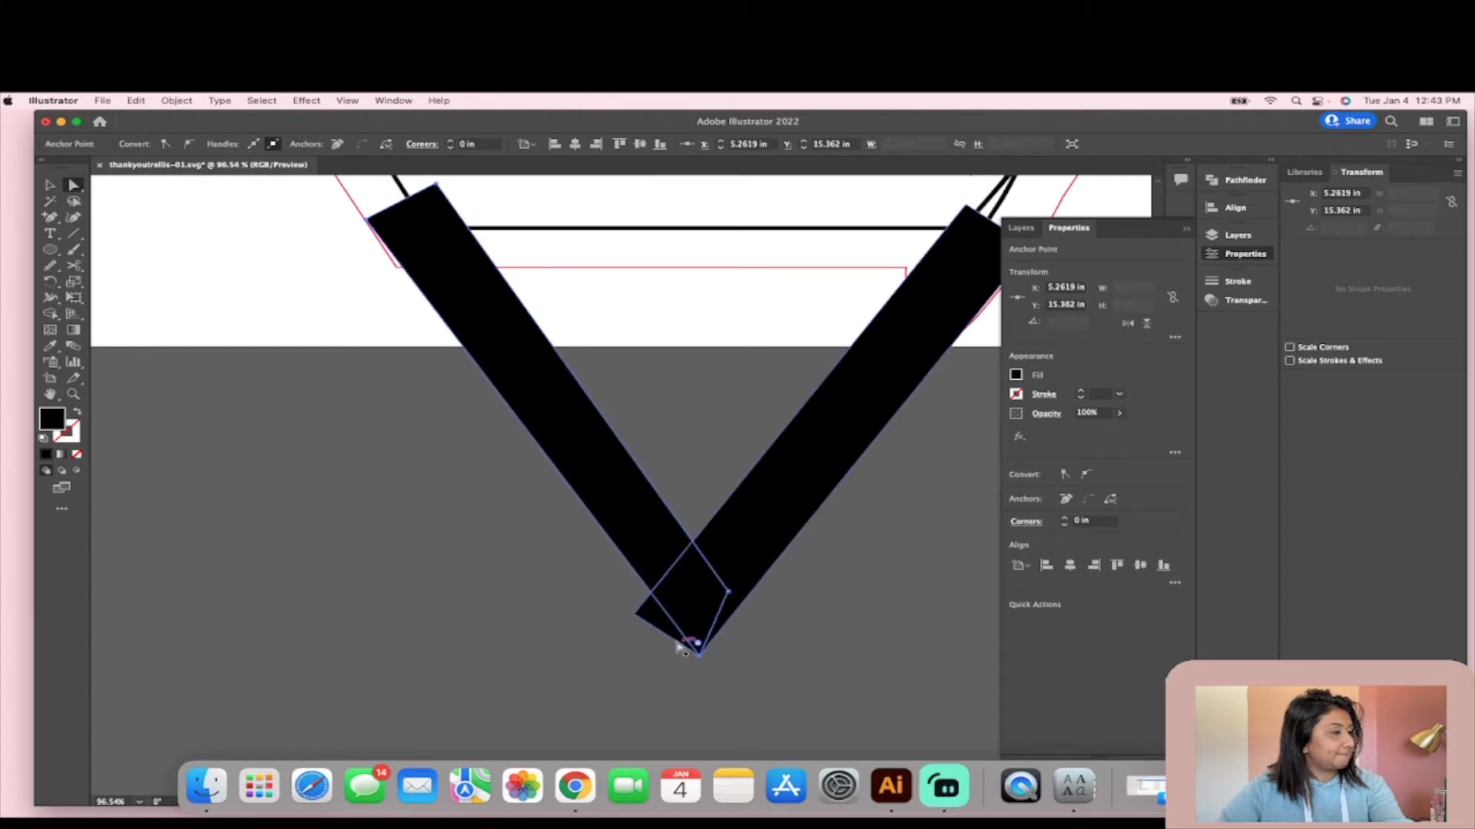
{"action": "left_click", "coordinate": [654, 623]}
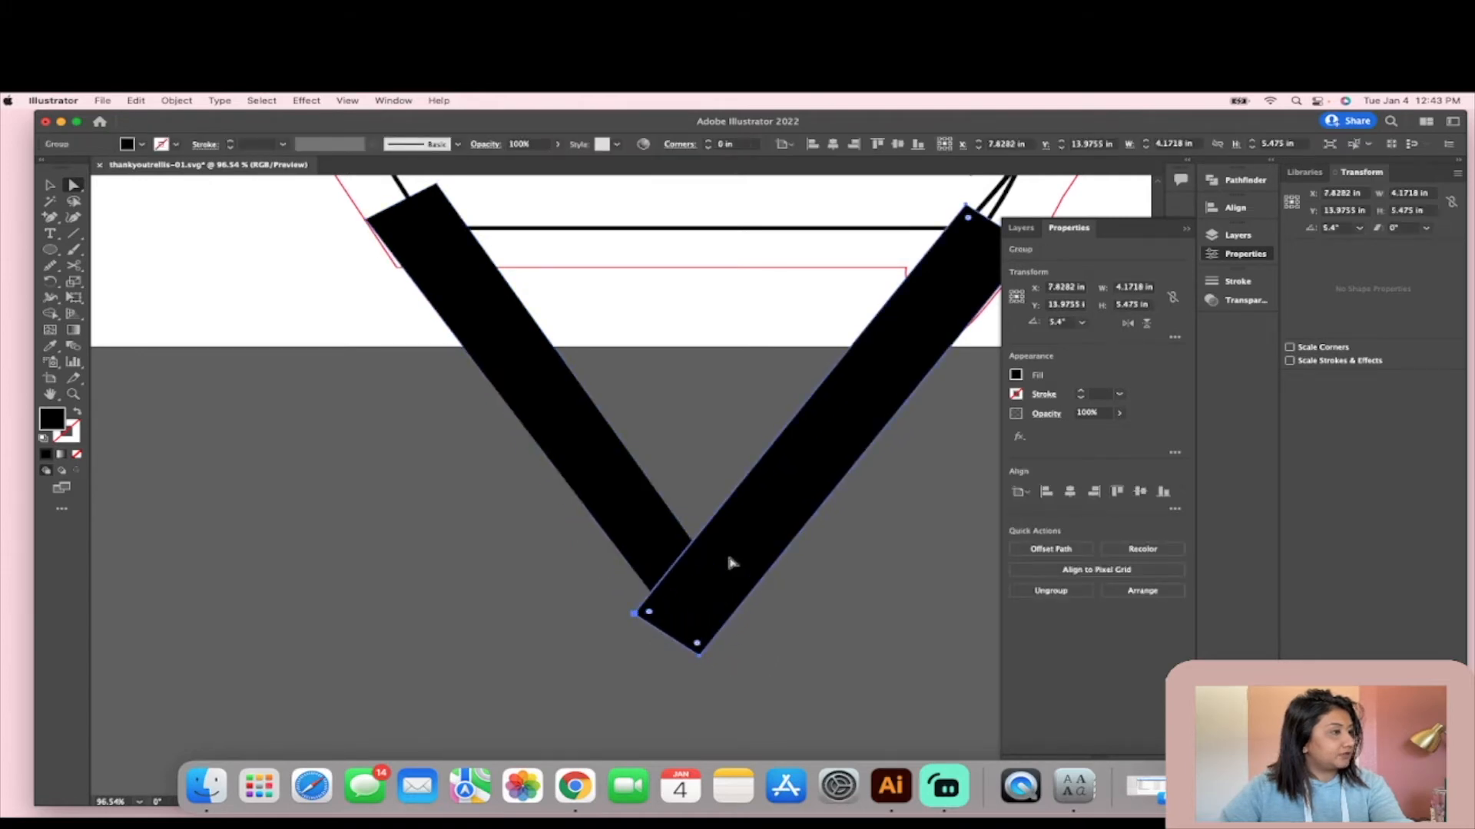
{"action": "left_click", "coordinate": [737, 619]}
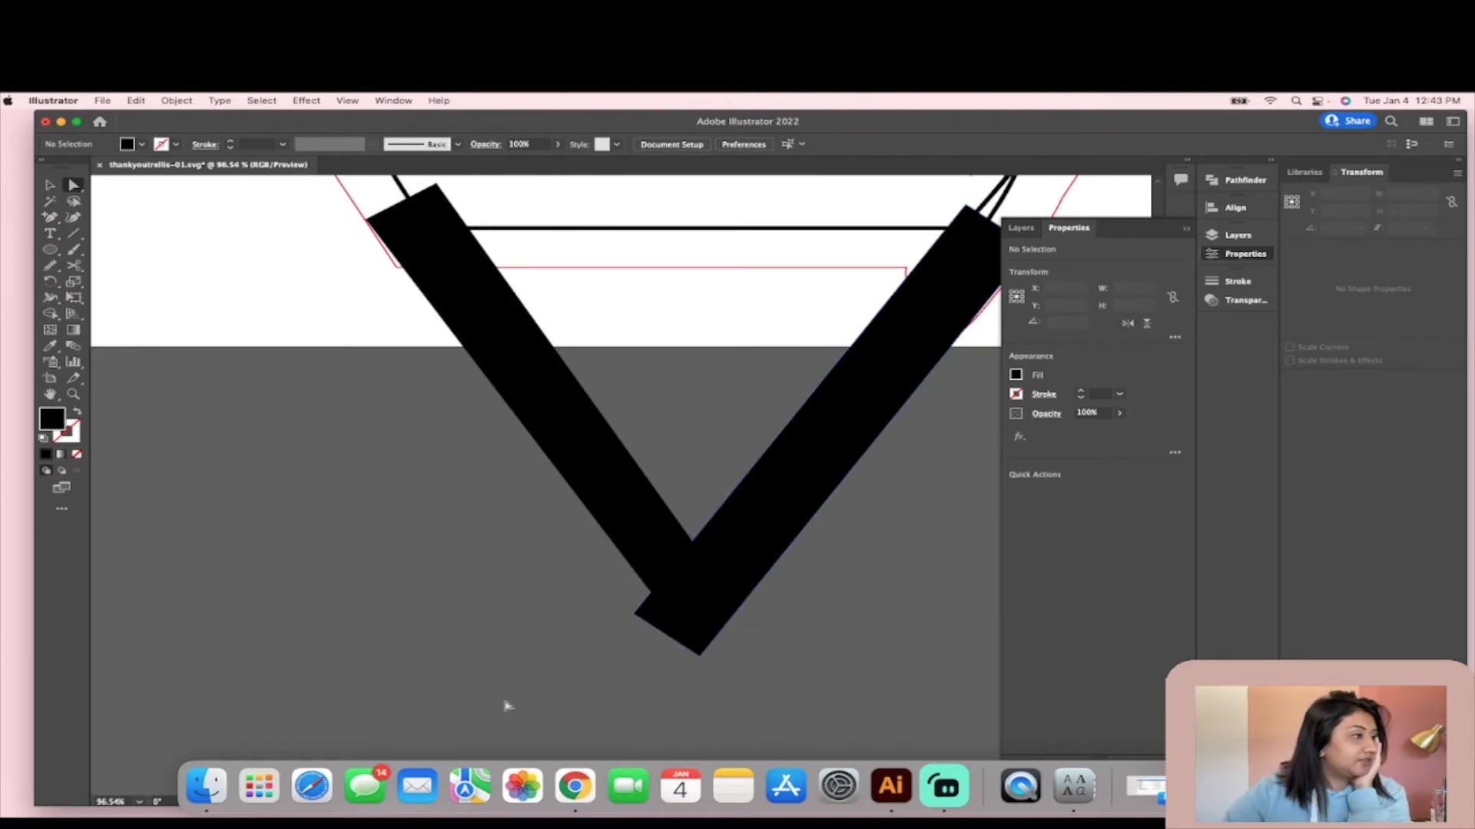
- Move the right bar's protruding lower-left corner point inside the overlap so the two bars meet in a clean V tip
{"action": "left_click", "coordinate": [776, 486]}
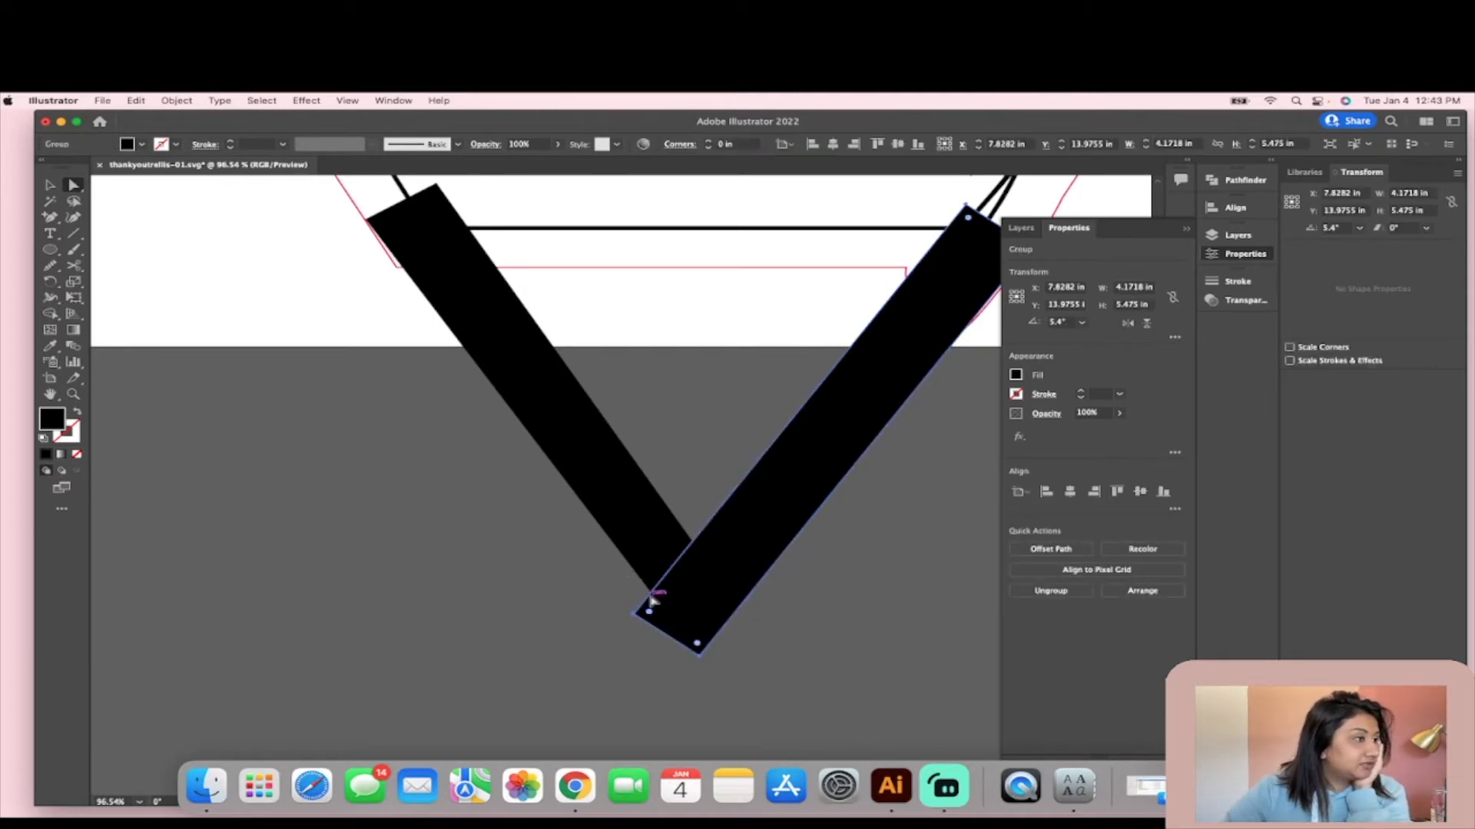
{"action": "left_click", "coordinate": [631, 613]}
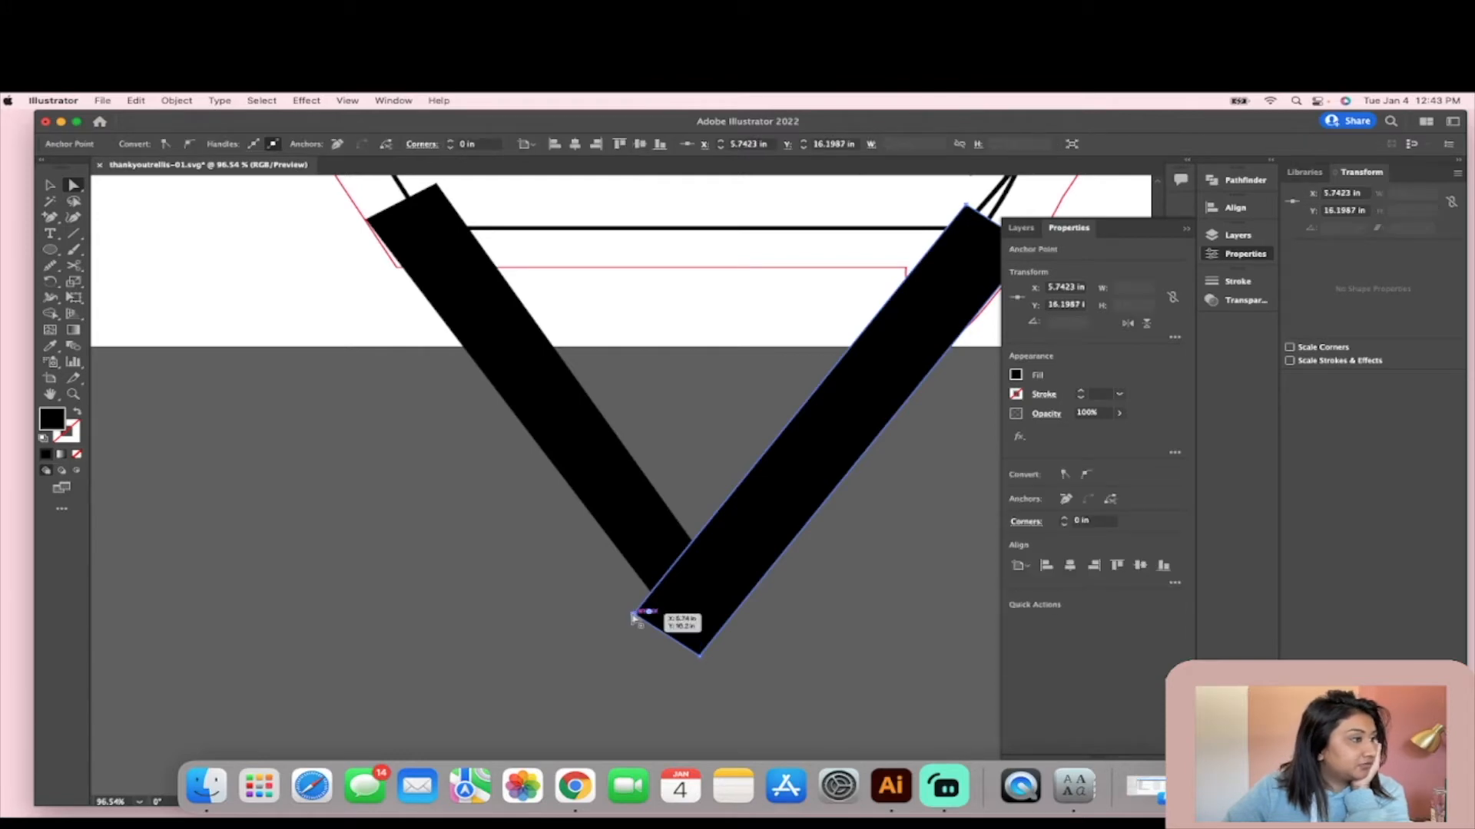
{"action": "left_click_drag", "start_coordinate": [631, 613], "coordinate": [675, 578]}
{"action": "left_click", "coordinate": [813, 687]}
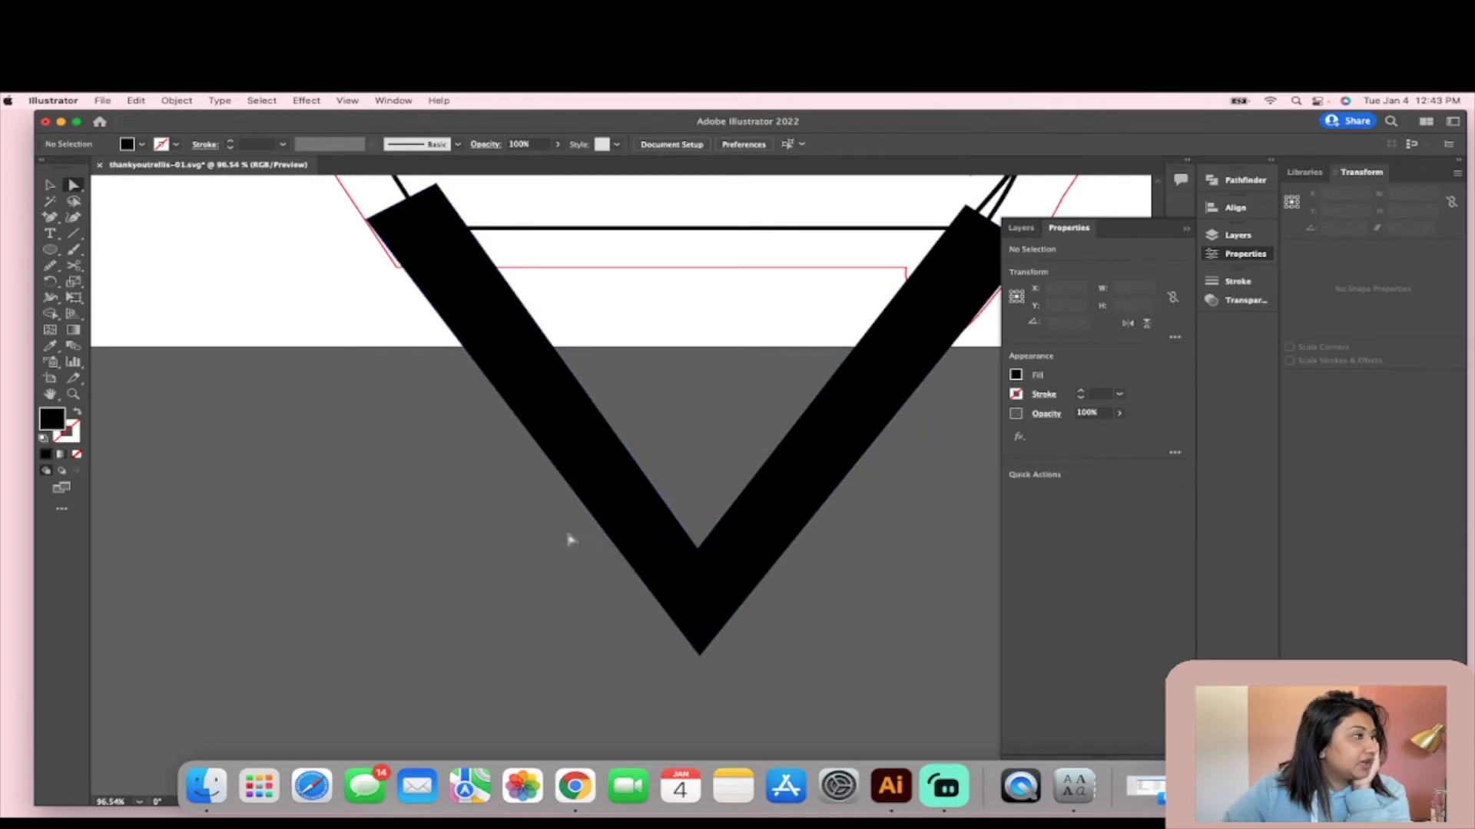
- Select both bars and unite them into a single V shape with Pathfinder
{"action": "left_click_drag", "start_coordinate": [499, 480], "coordinate": [880, 585]}
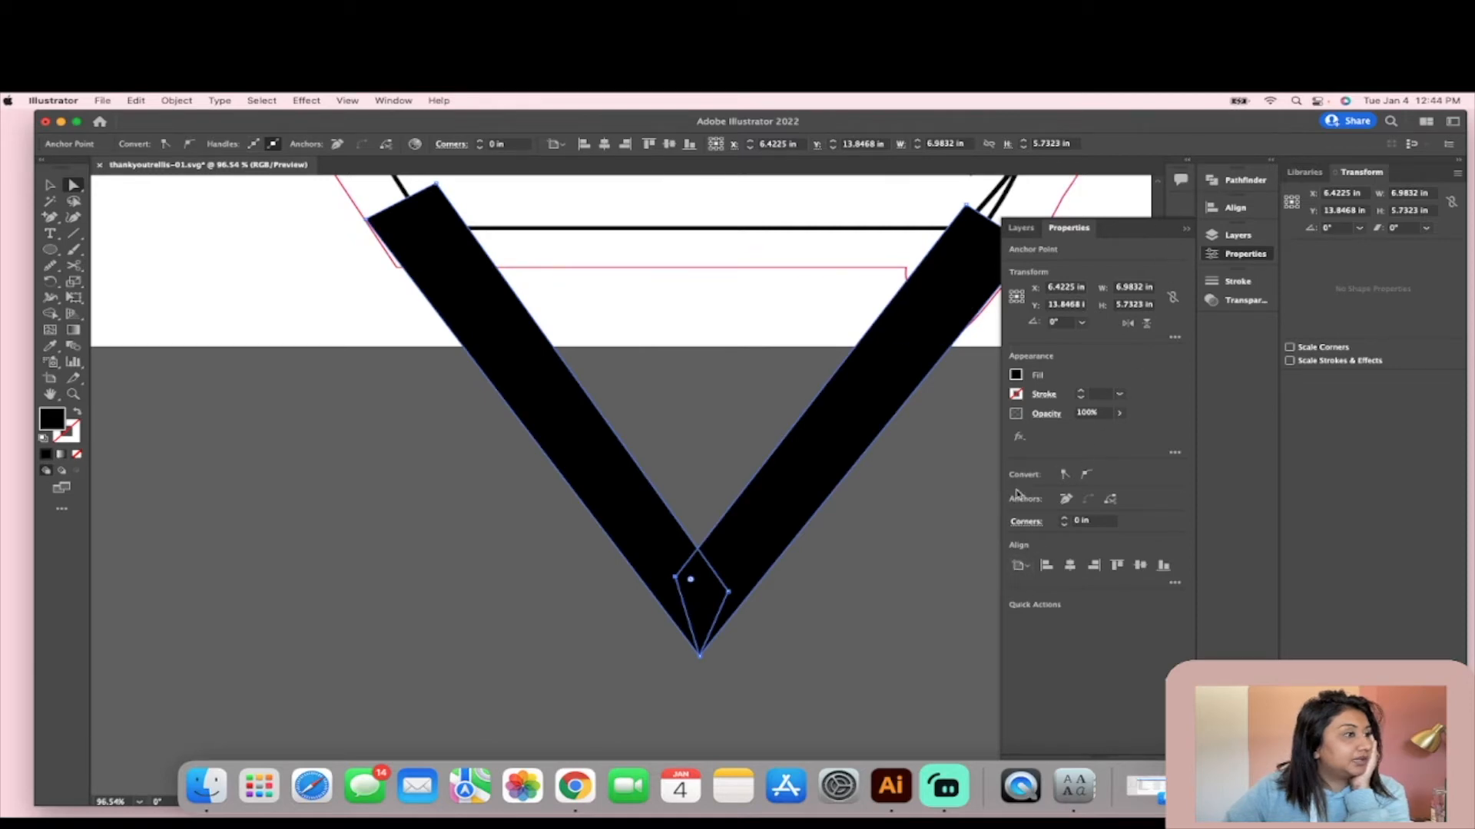
{"action": "left_click", "coordinate": [1021, 228]}
{"action": "left_click", "coordinate": [1069, 228]}
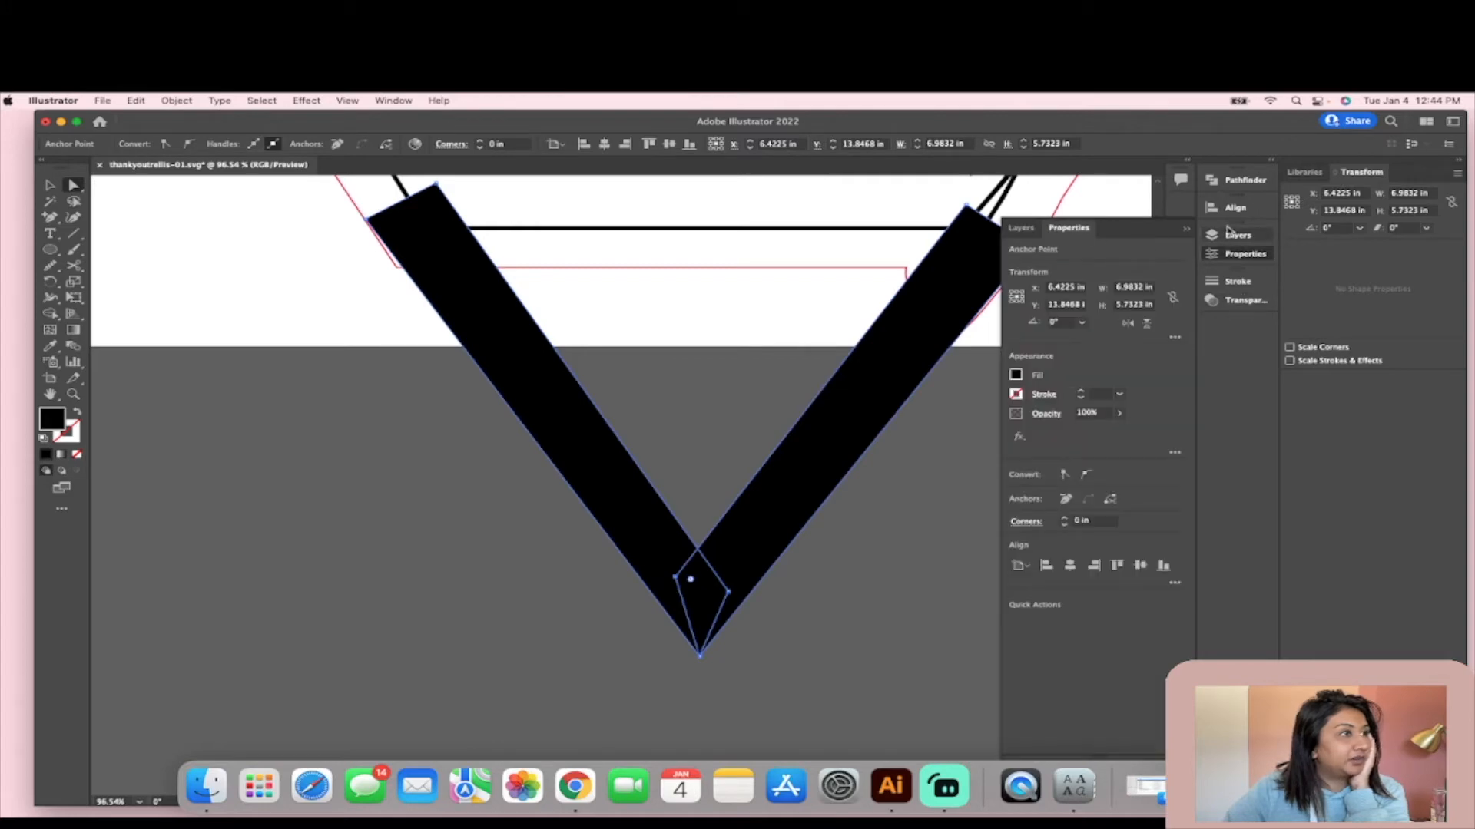
{"action": "left_click", "coordinate": [1228, 182]}
{"action": "left_click", "coordinate": [1023, 209]}
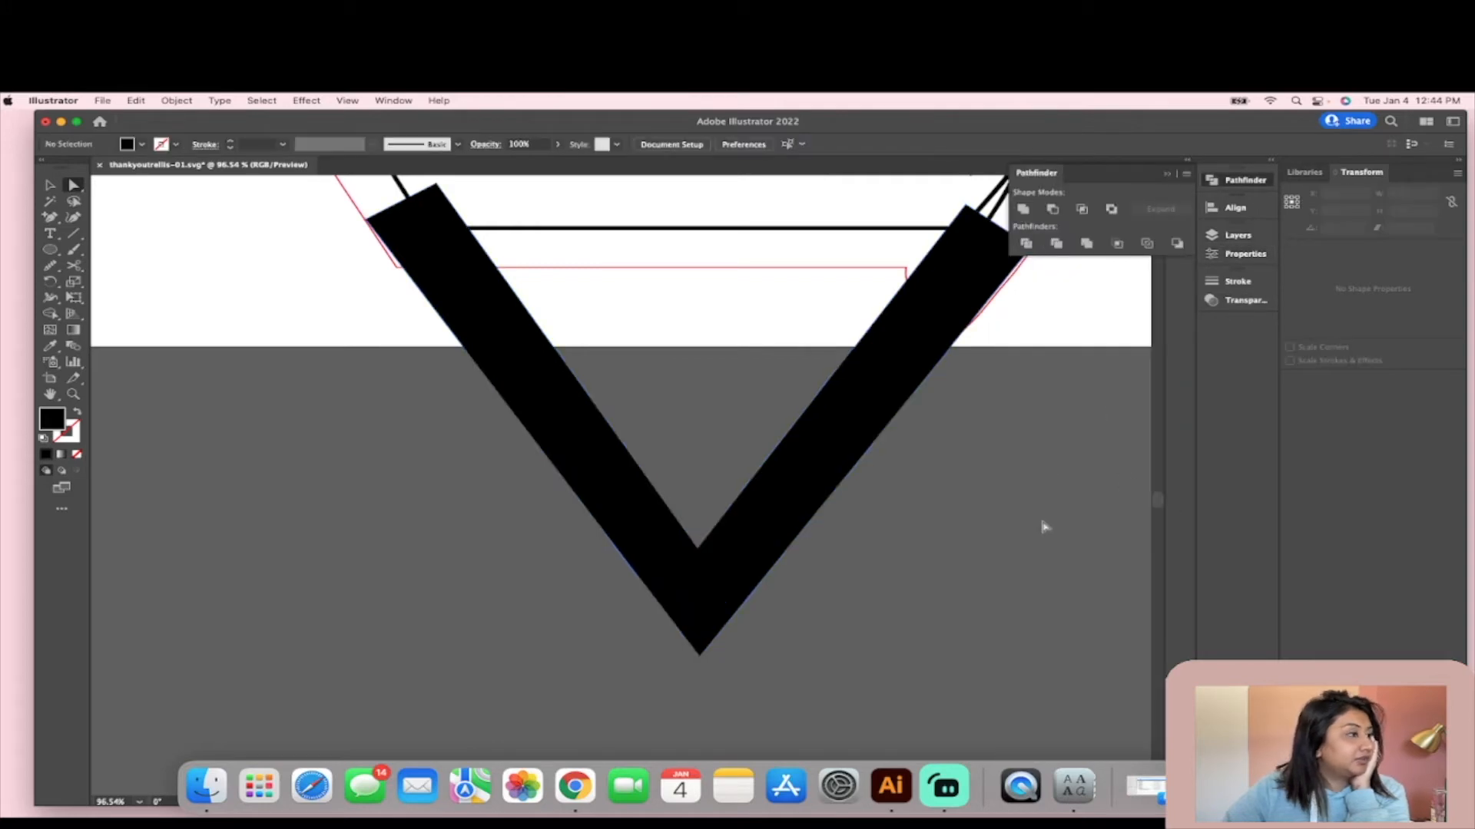
- Unite the V shape with the red cut outline, and swap fill and stroke to leave only an outline
{"action": "scroll", "coordinate": [489, 374], "scroll_direction": "up", "scroll_amount": 1}
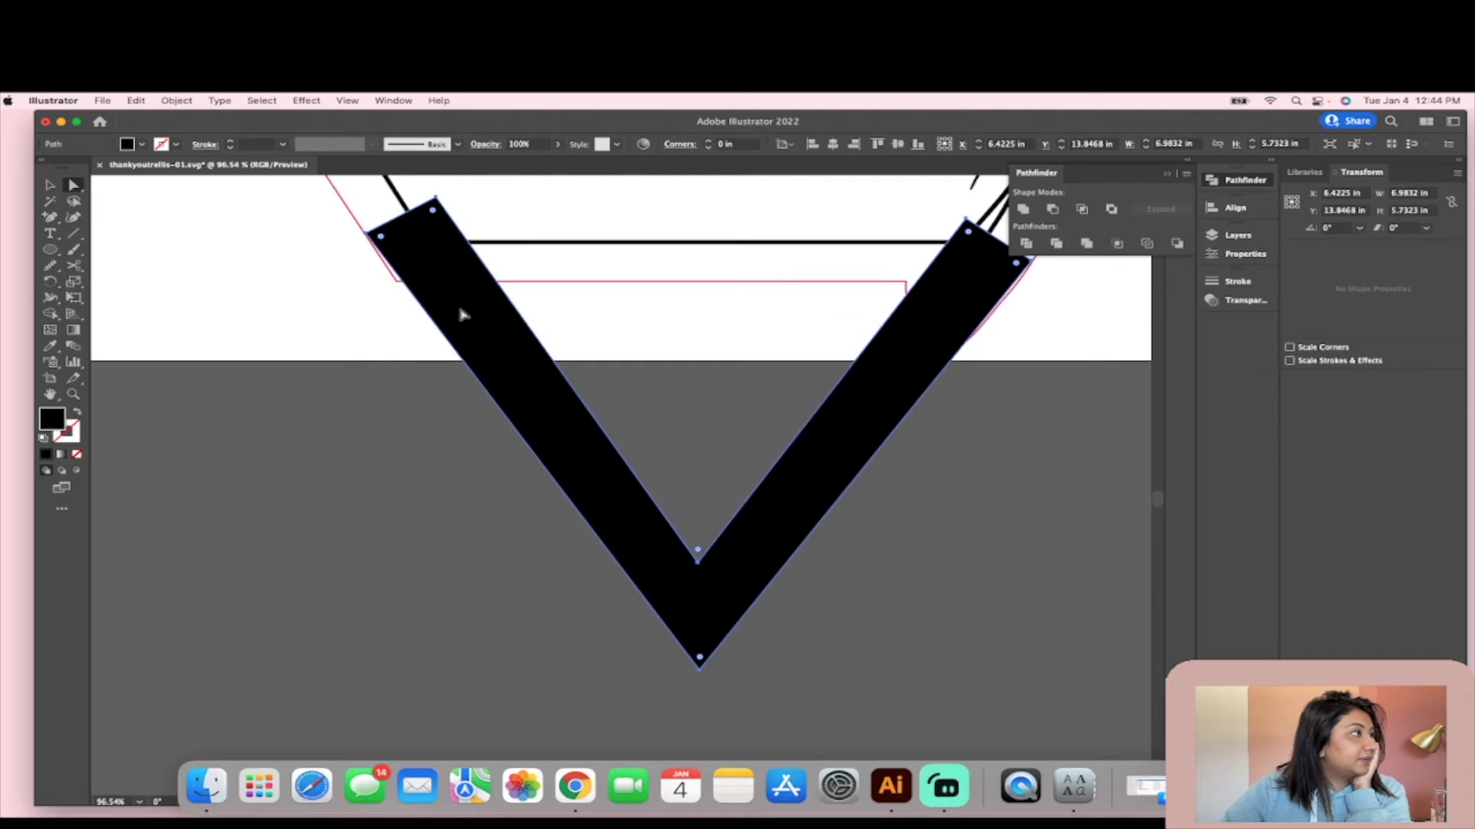
{"action": "scroll", "coordinate": [596, 288], "scroll_direction": "down", "scroll_amount": 3}
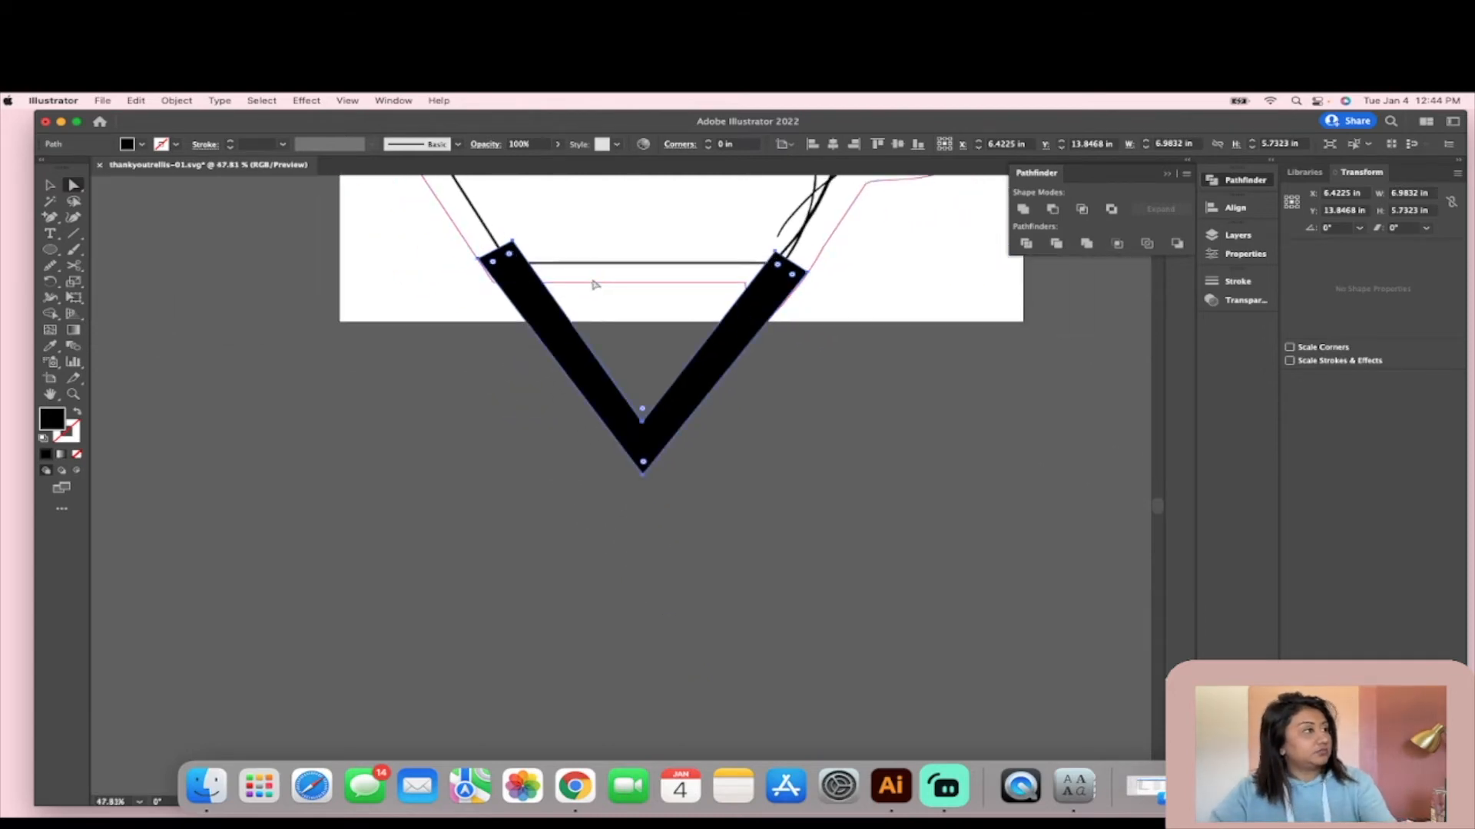
{"action": "scroll", "coordinate": [605, 290], "scroll_direction": "up", "scroll_amount": 3}
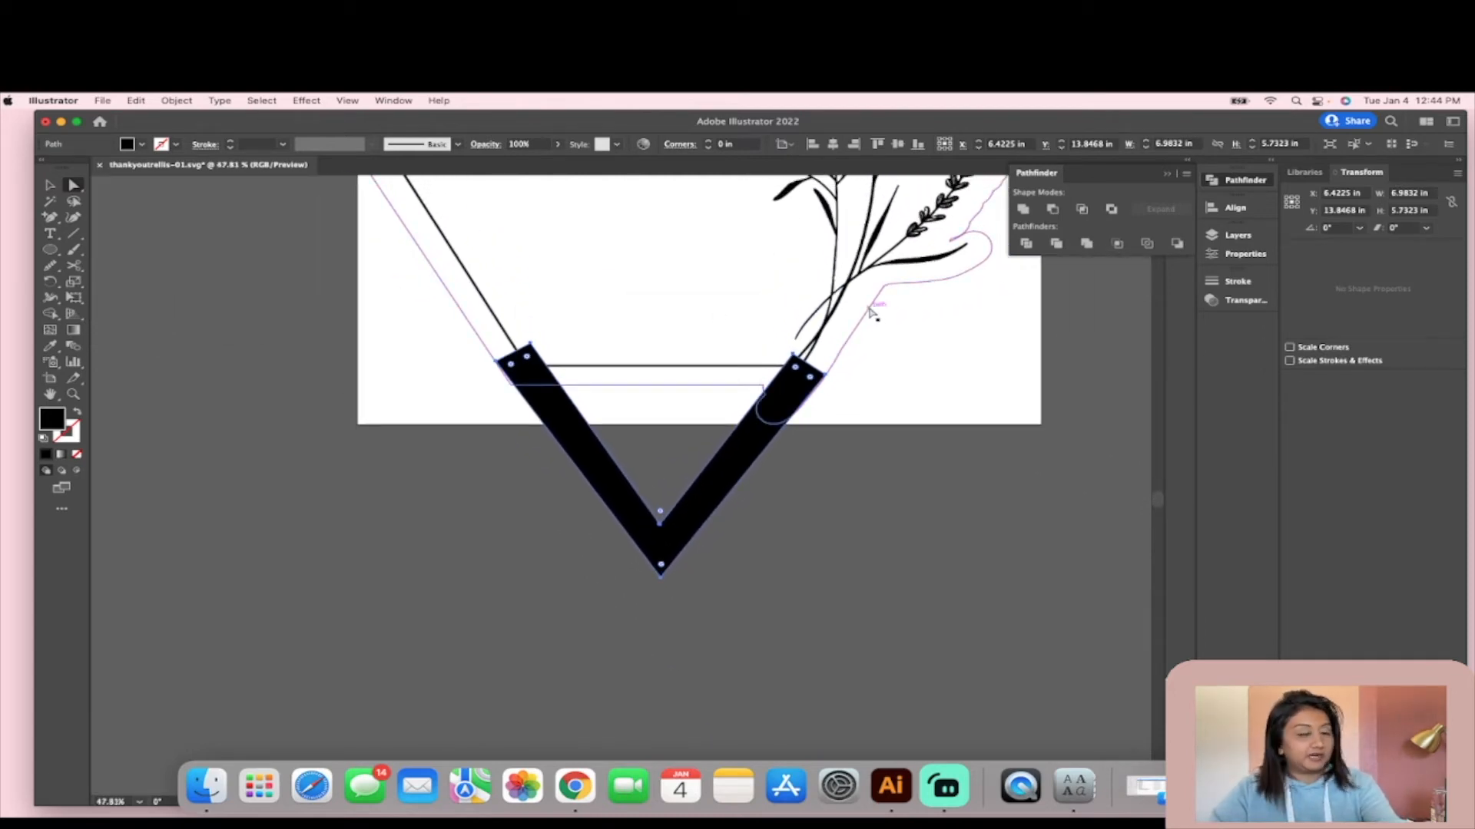
{"action": "left_click", "coordinate": [871, 311], "text": "shift"}
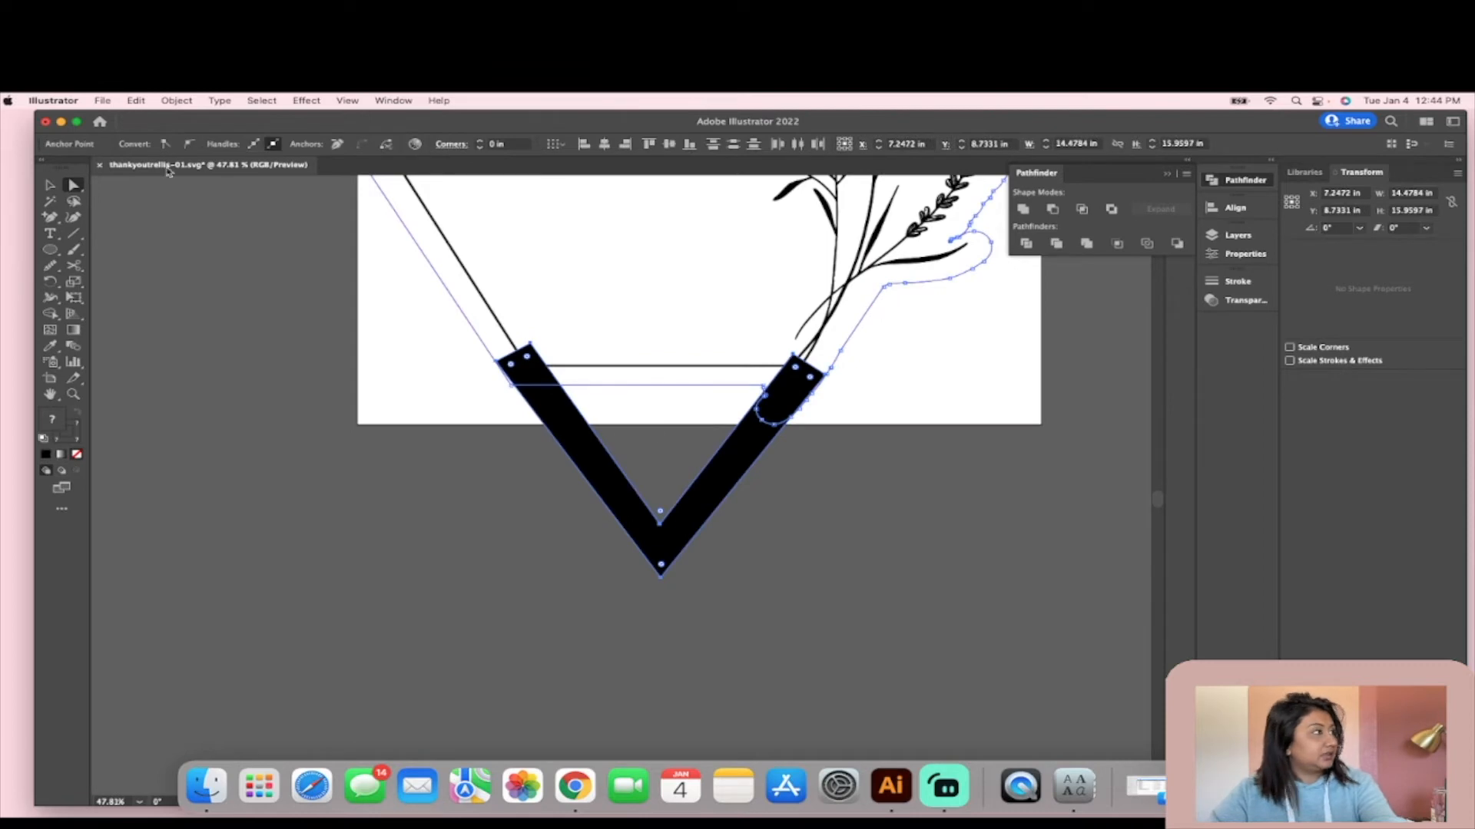
{"action": "left_click", "coordinate": [51, 187]}
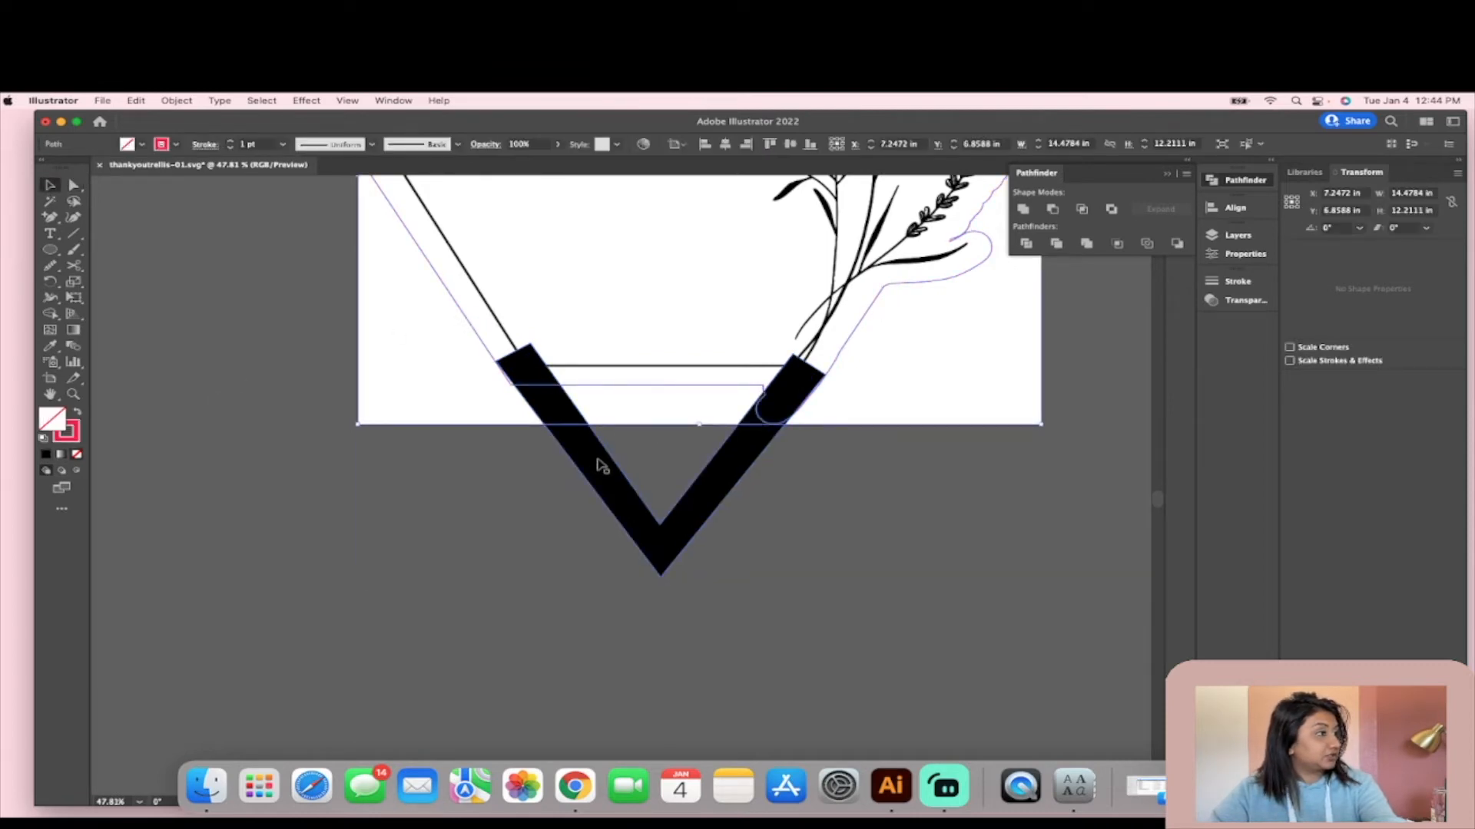
{"action": "left_click", "coordinate": [1023, 209]}
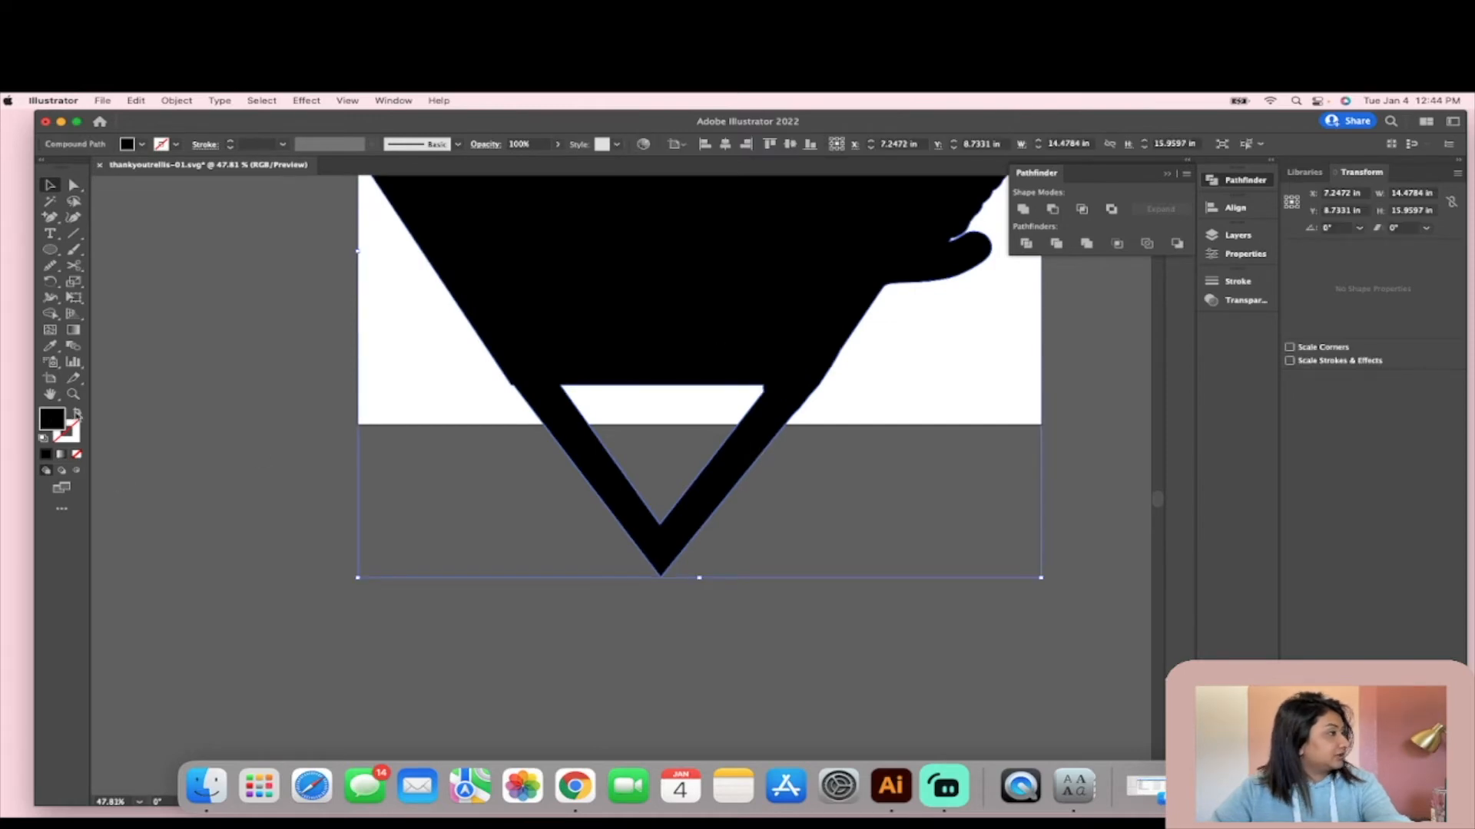
{"action": "left_click", "coordinate": [77, 414]}
- Redraw the notched joint between the hexagon's lower-left edge and the V freehand to make it a smooth transition
{"action": "scroll", "coordinate": [487, 527], "scroll_direction": "up", "scroll_amount": 5}
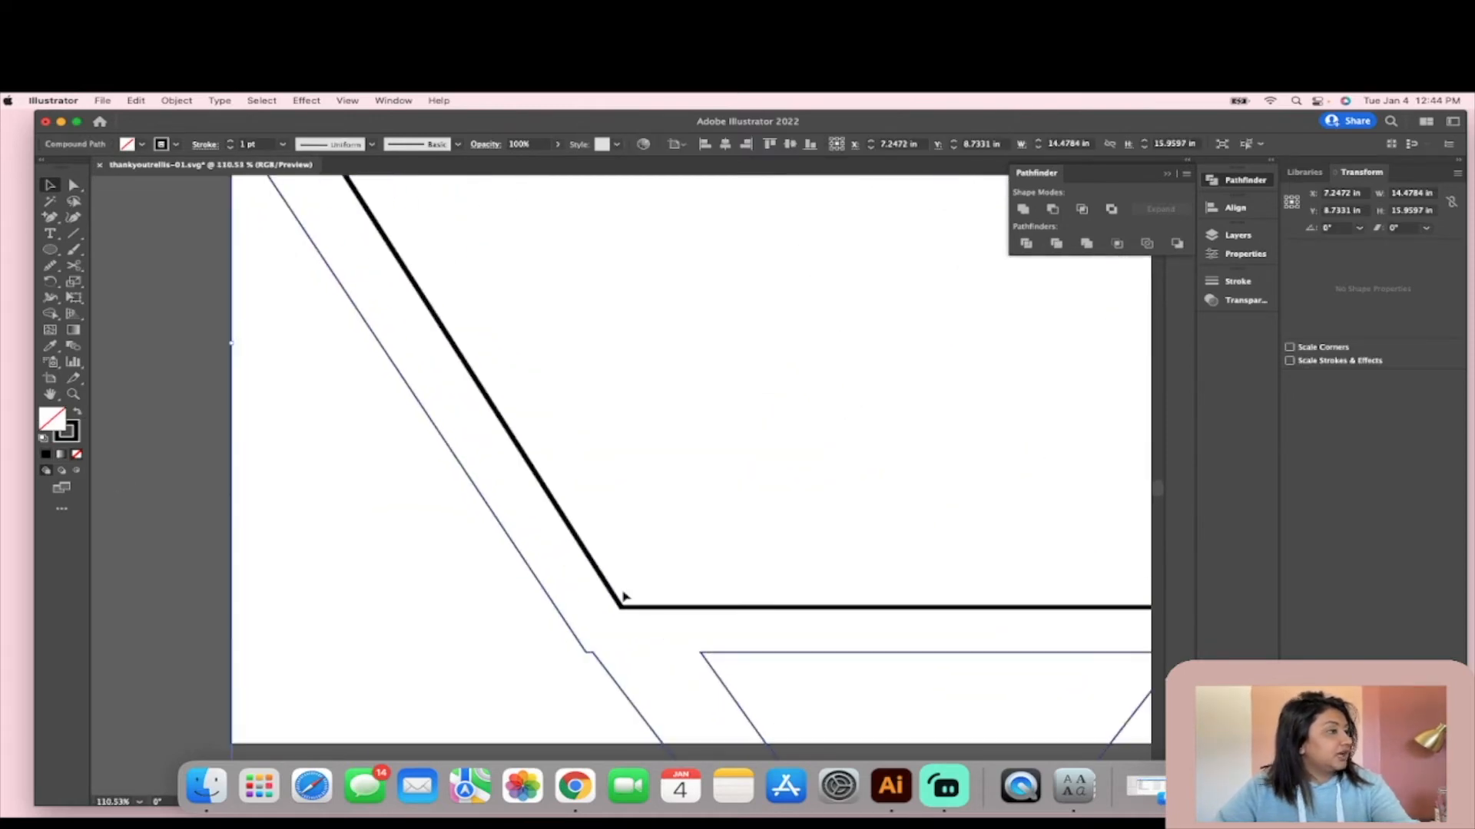
{"action": "scroll", "coordinate": [598, 674], "scroll_direction": "up", "scroll_amount": 3}
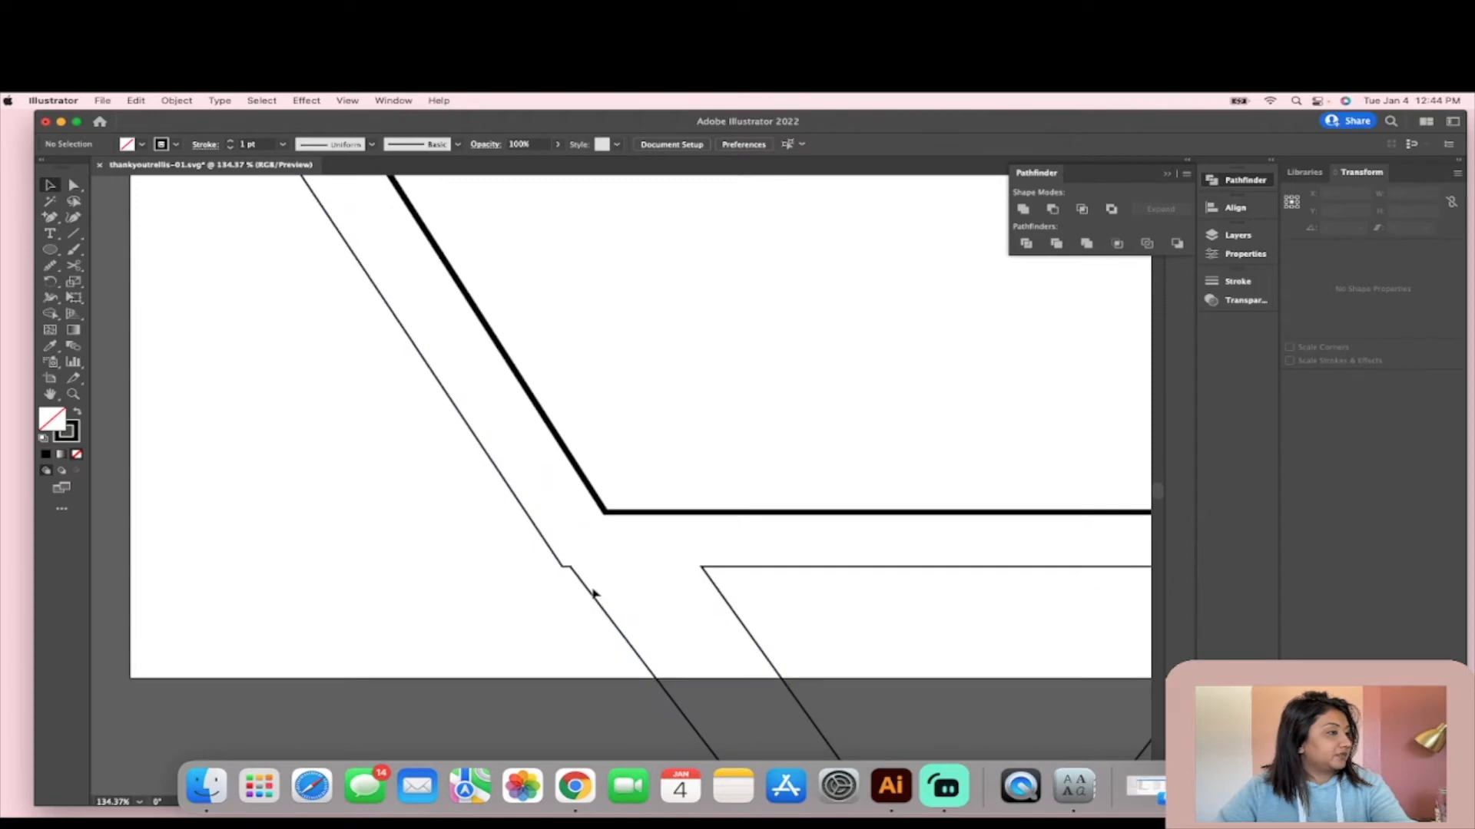
{"action": "left_click", "coordinate": [53, 269]}
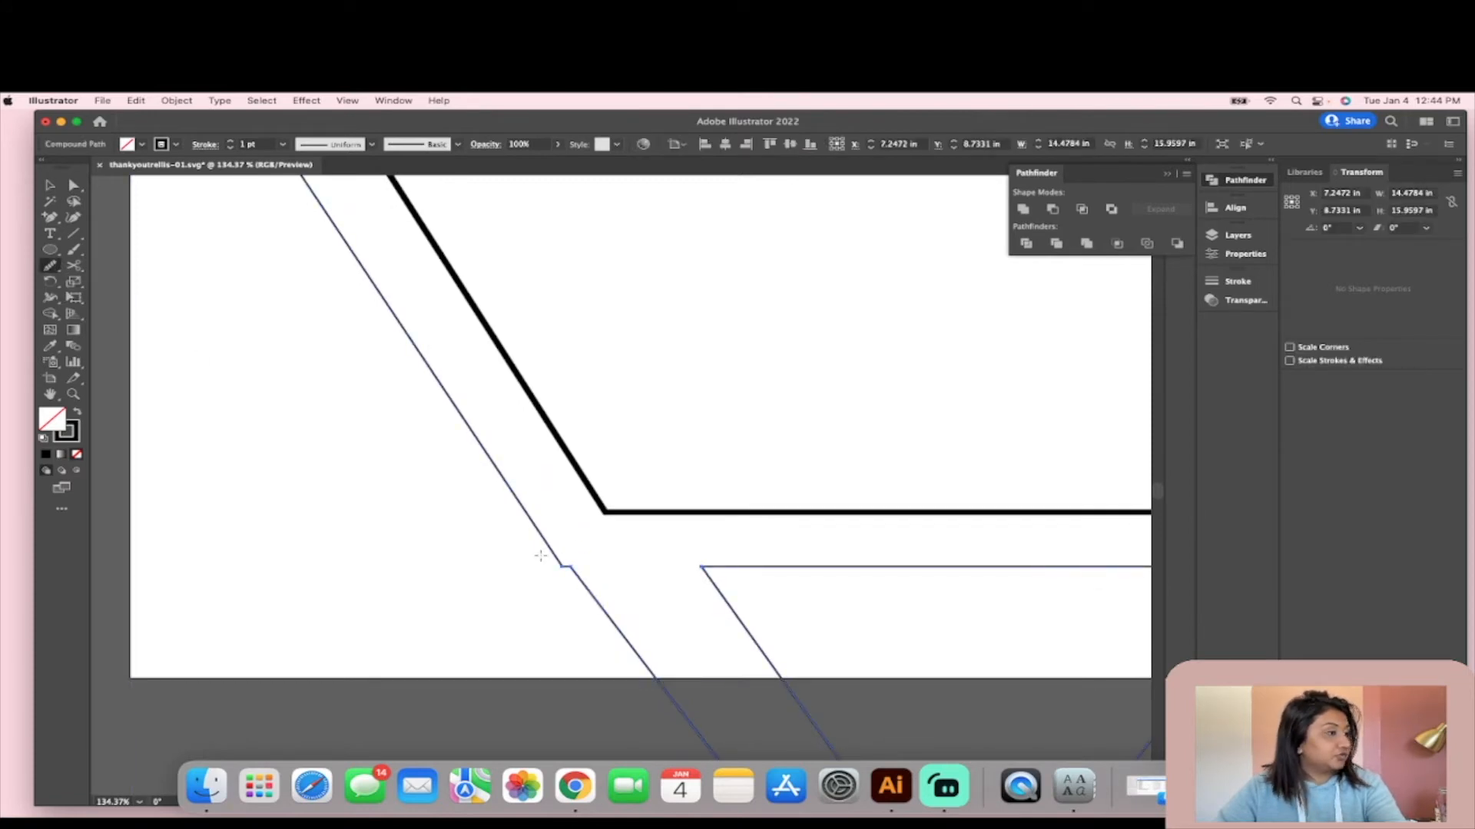
{"action": "mouse_move", "coordinate": [617, 602]}
{"action": "left_mouse_down"}
{"action": "mouse_move", "coordinate": [546, 540]}
{"action": "mouse_move", "coordinate": [579, 587]}
{"action": "mouse_move", "coordinate": [531, 535]}
{"action": "left_mouse_up"}
{"action": "left_click_drag", "start_coordinate": [619, 619], "coordinate": [539, 510]}
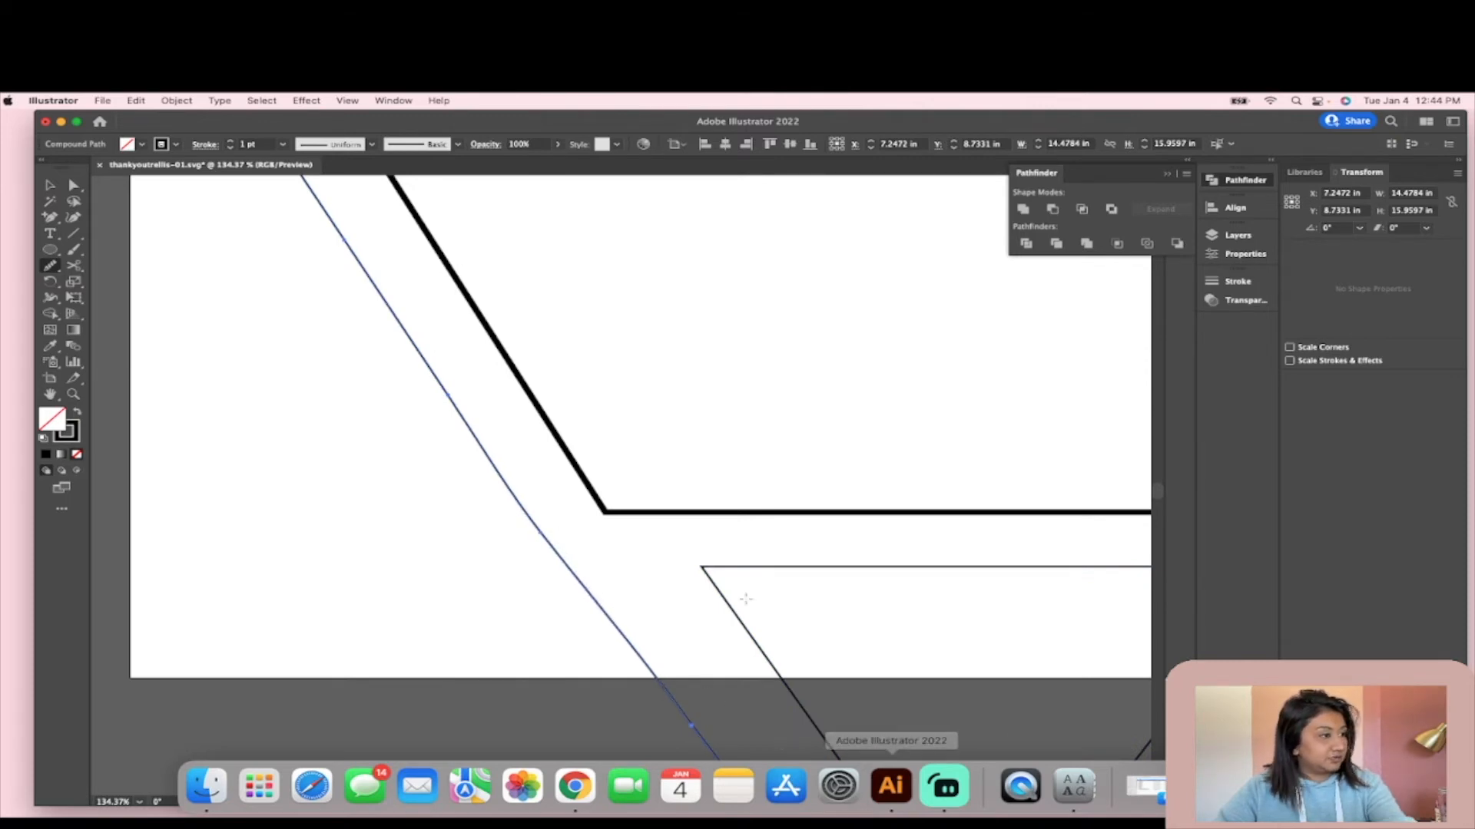
- Smooth the outer cut outline freehand where the V joins below the flower stems, and deselect the outline
{"action": "scroll", "coordinate": [716, 539], "scroll_direction": "down", "scroll_amount": 6}
{"action": "left_click_drag", "start_coordinate": [963, 505], "coordinate": [992, 497]}
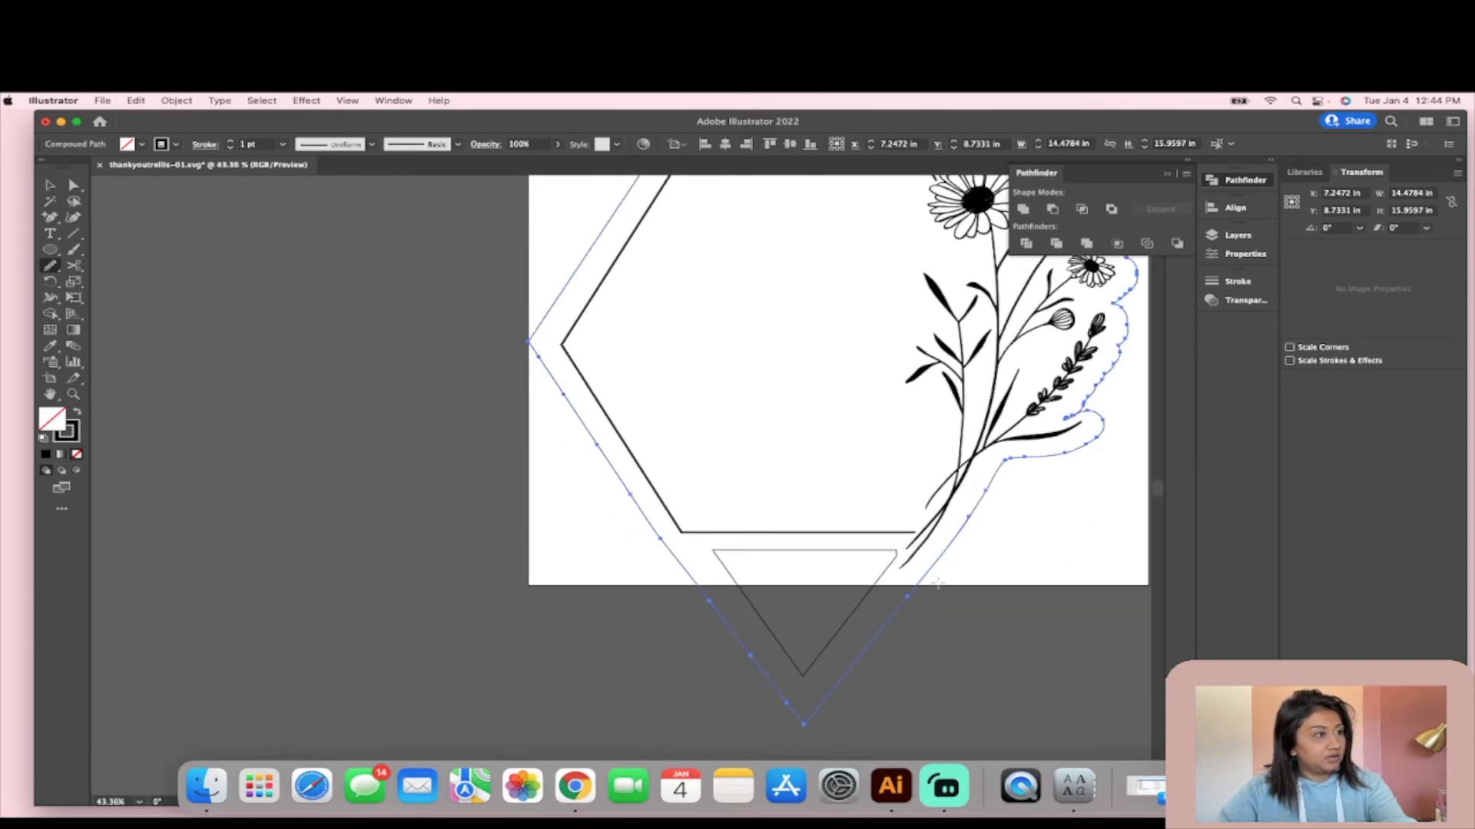
{"action": "scroll", "coordinate": [950, 593], "scroll_direction": "down", "scroll_amount": 3}
{"action": "scroll", "coordinate": [952, 599], "scroll_direction": "up", "scroll_amount": 4}
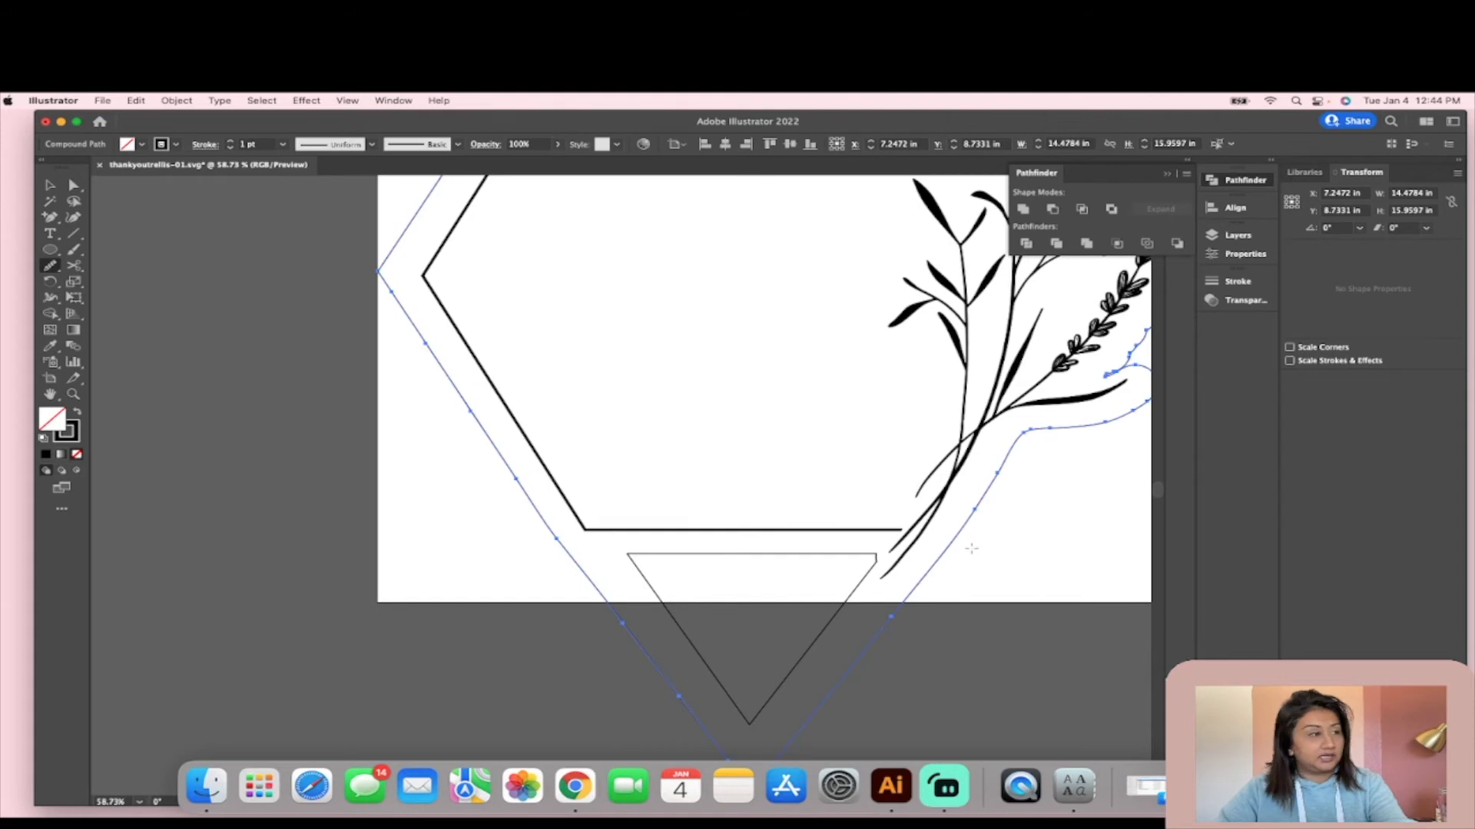
{"action": "scroll", "coordinate": [972, 550], "scroll_direction": "up", "scroll_amount": 2}
{"action": "left_click_drag", "start_coordinate": [937, 548], "coordinate": [1001, 465]}
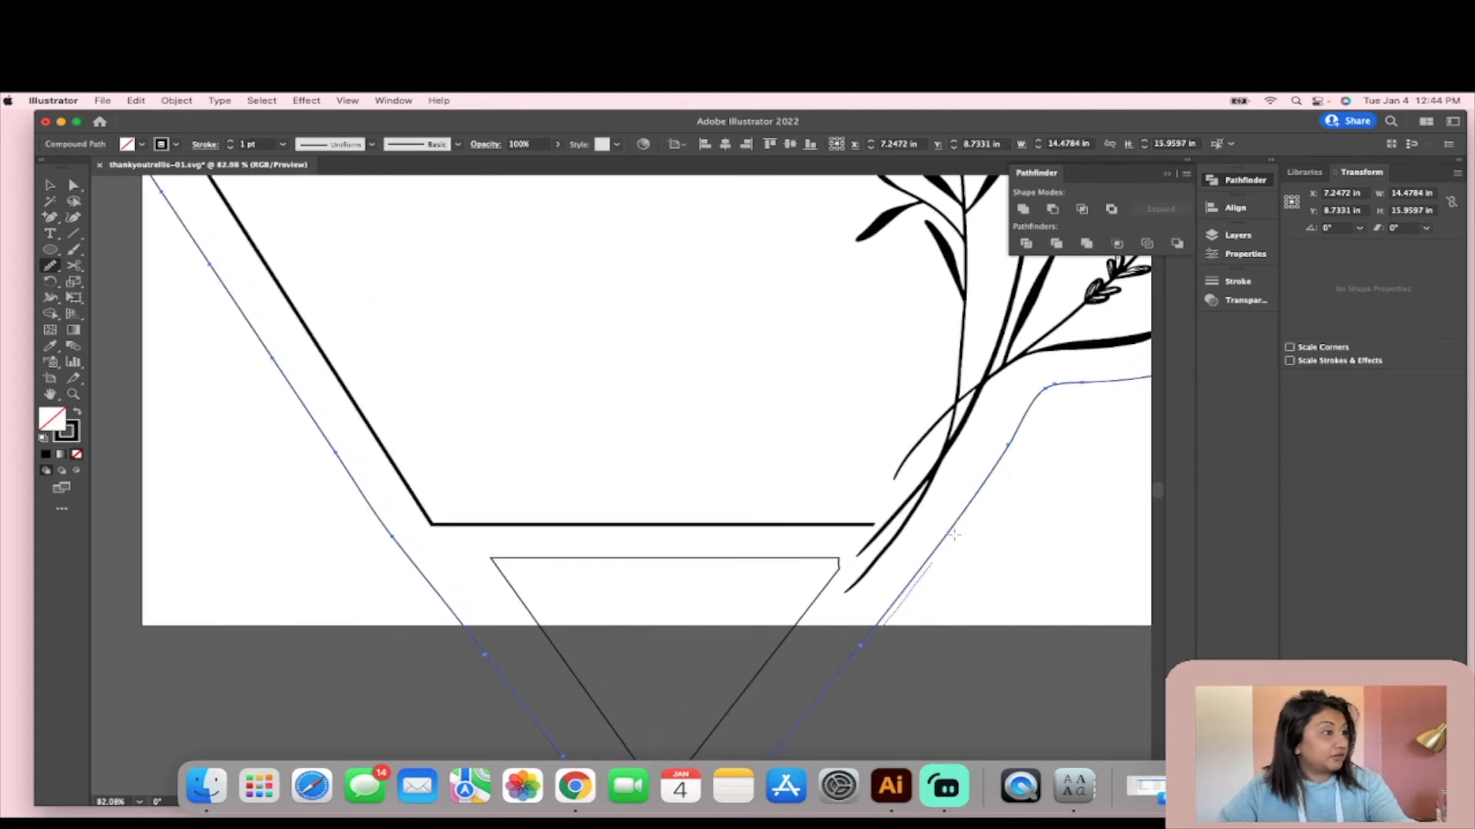
{"action": "scroll", "coordinate": [998, 482], "scroll_direction": "down", "scroll_amount": 2}
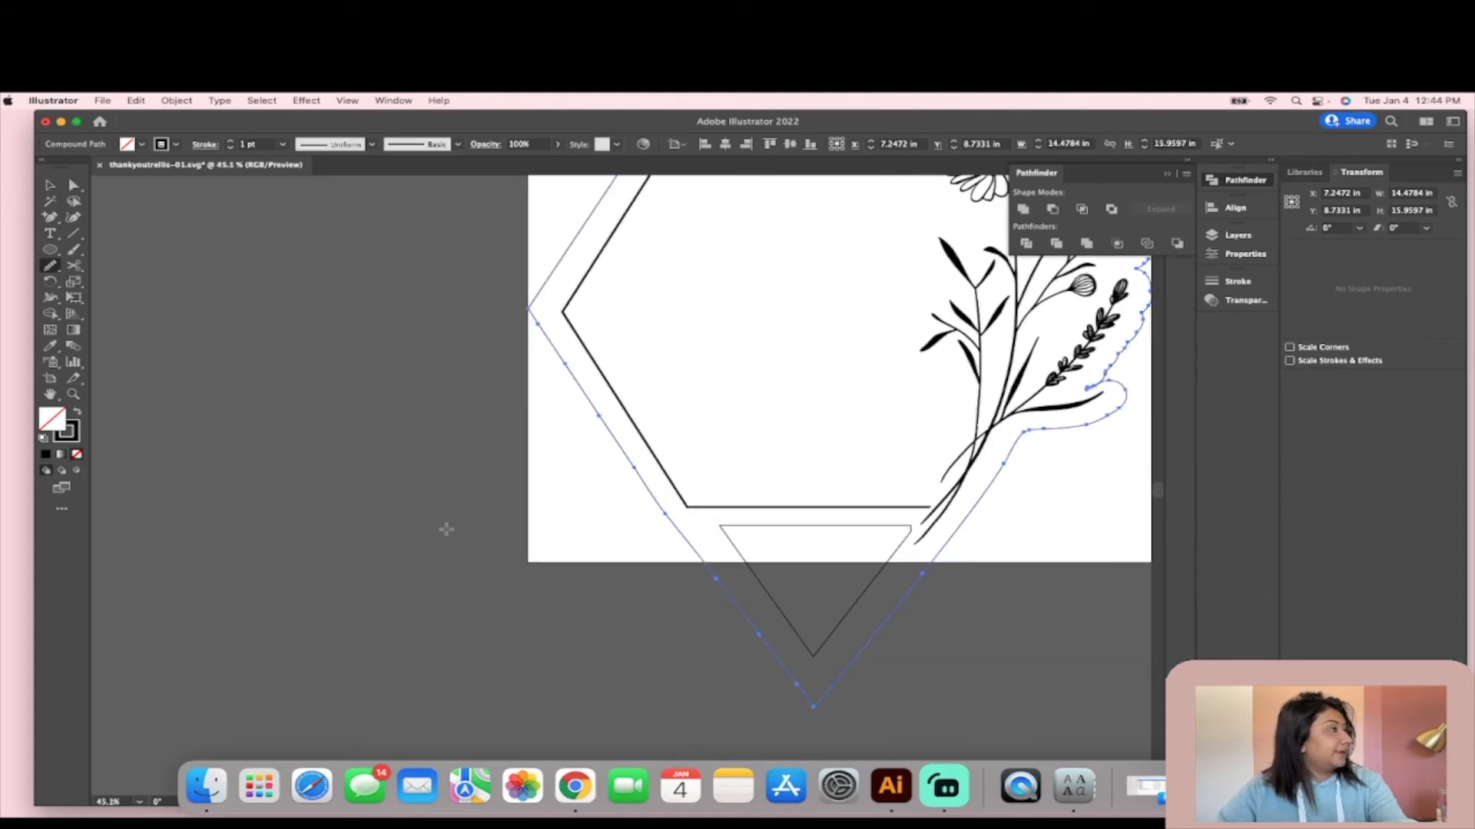
{"action": "left_click", "coordinate": [50, 185]}
{"action": "left_click", "coordinate": [307, 392]}
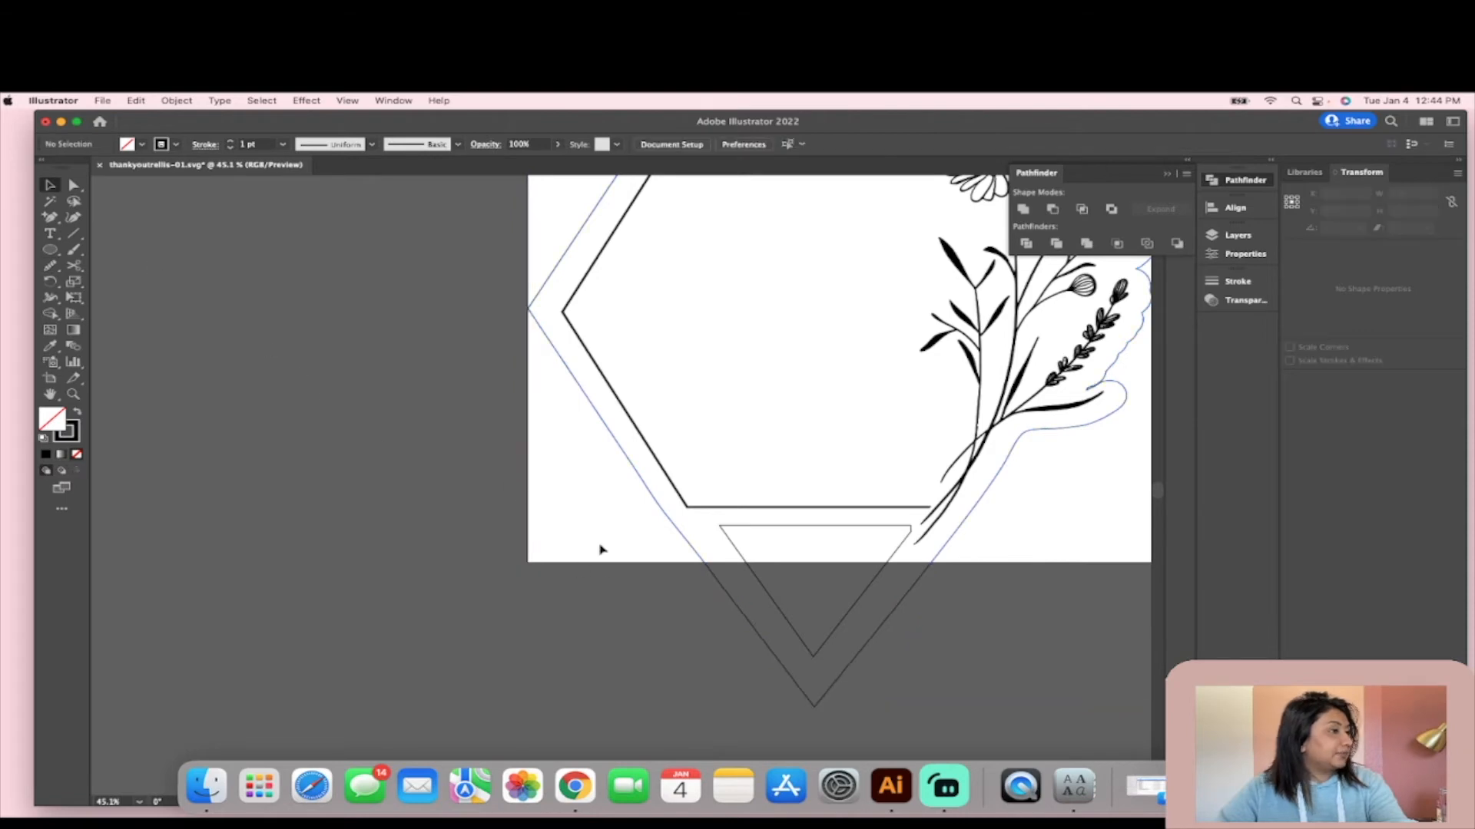
- Draw a straight vertical line about 8.5 in long downward from the inside of the V's tip
{"action": "scroll", "coordinate": [790, 581], "scroll_direction": "up", "scroll_amount": 3}
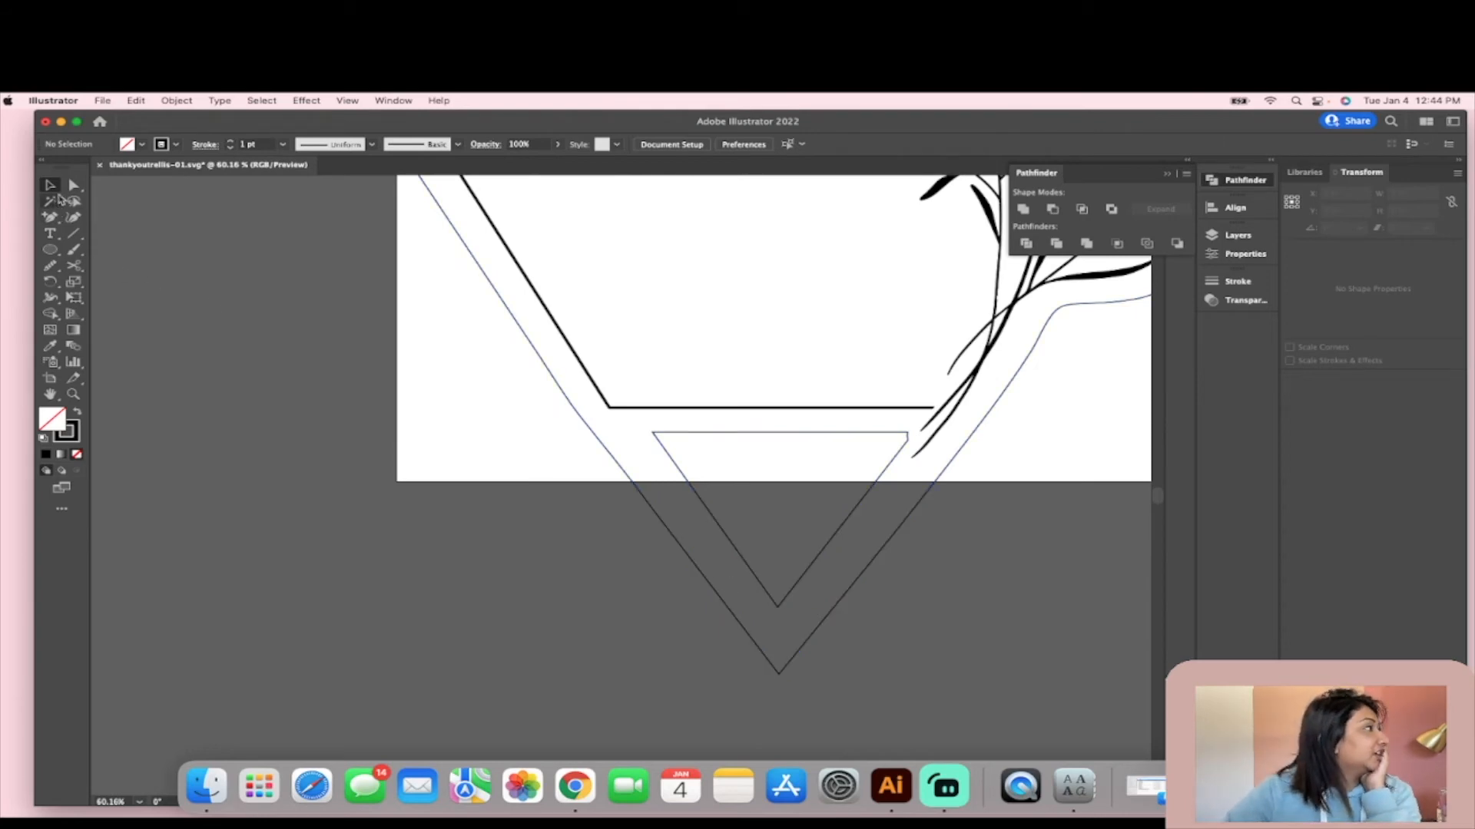
{"action": "left_click", "coordinate": [73, 234]}
{"action": "scroll", "coordinate": [949, 595], "scroll_direction": "down", "scroll_amount": 3}
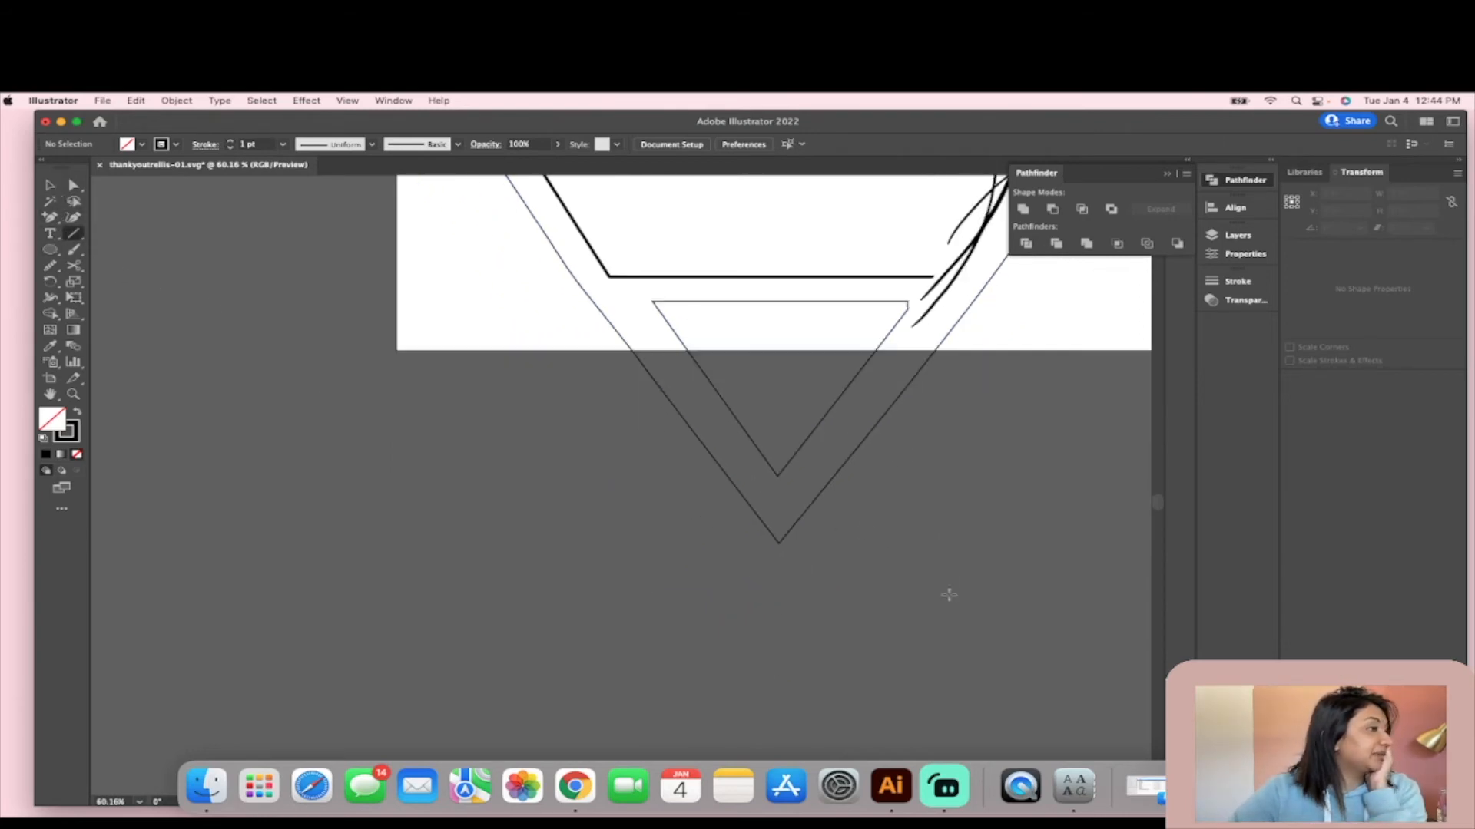
{"action": "scroll", "coordinate": [893, 579], "scroll_direction": "down", "scroll_amount": 5}
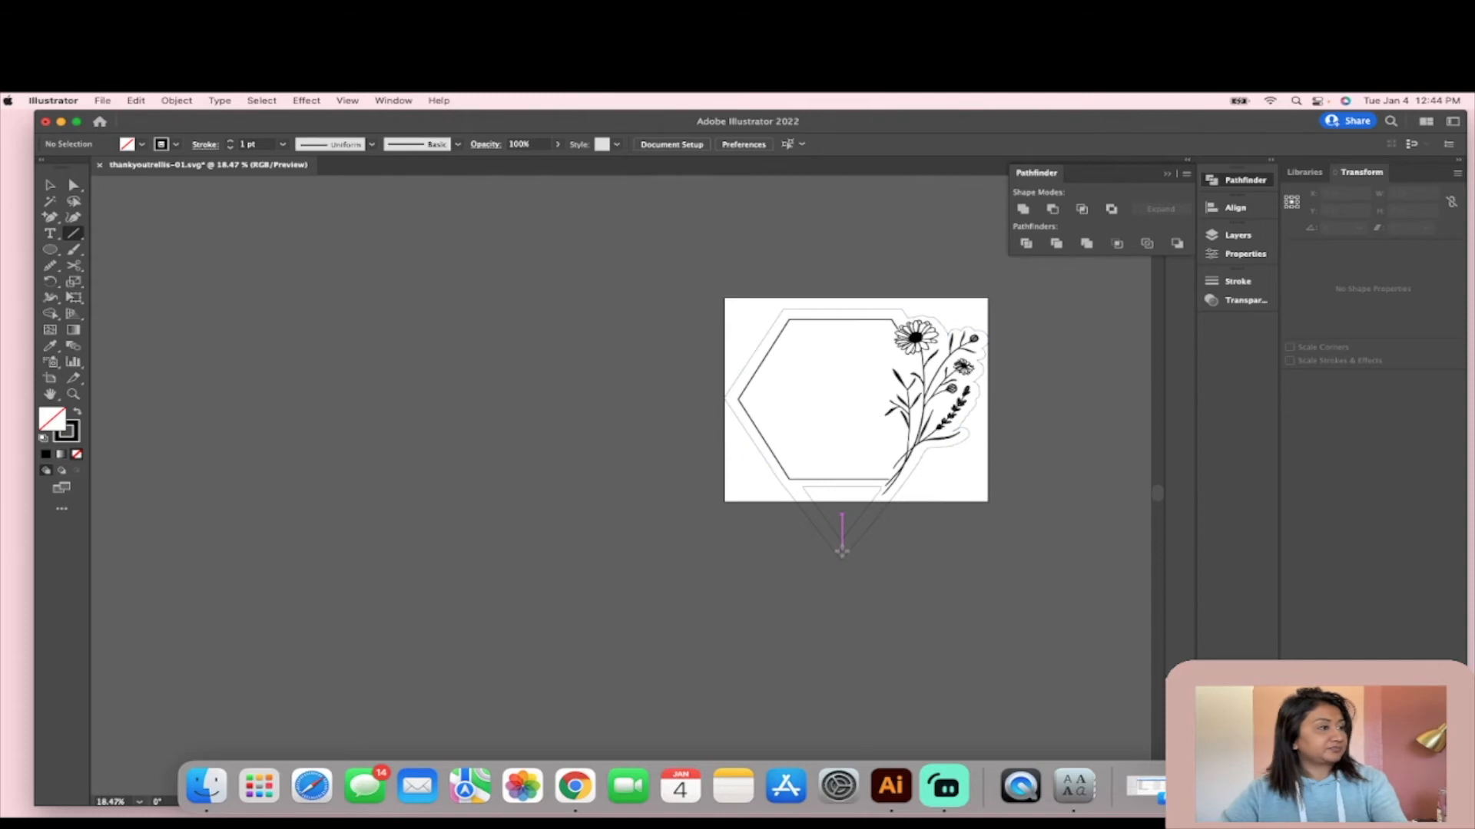
{"action": "scroll", "coordinate": [842, 549], "scroll_direction": "down", "scroll_amount": 5}
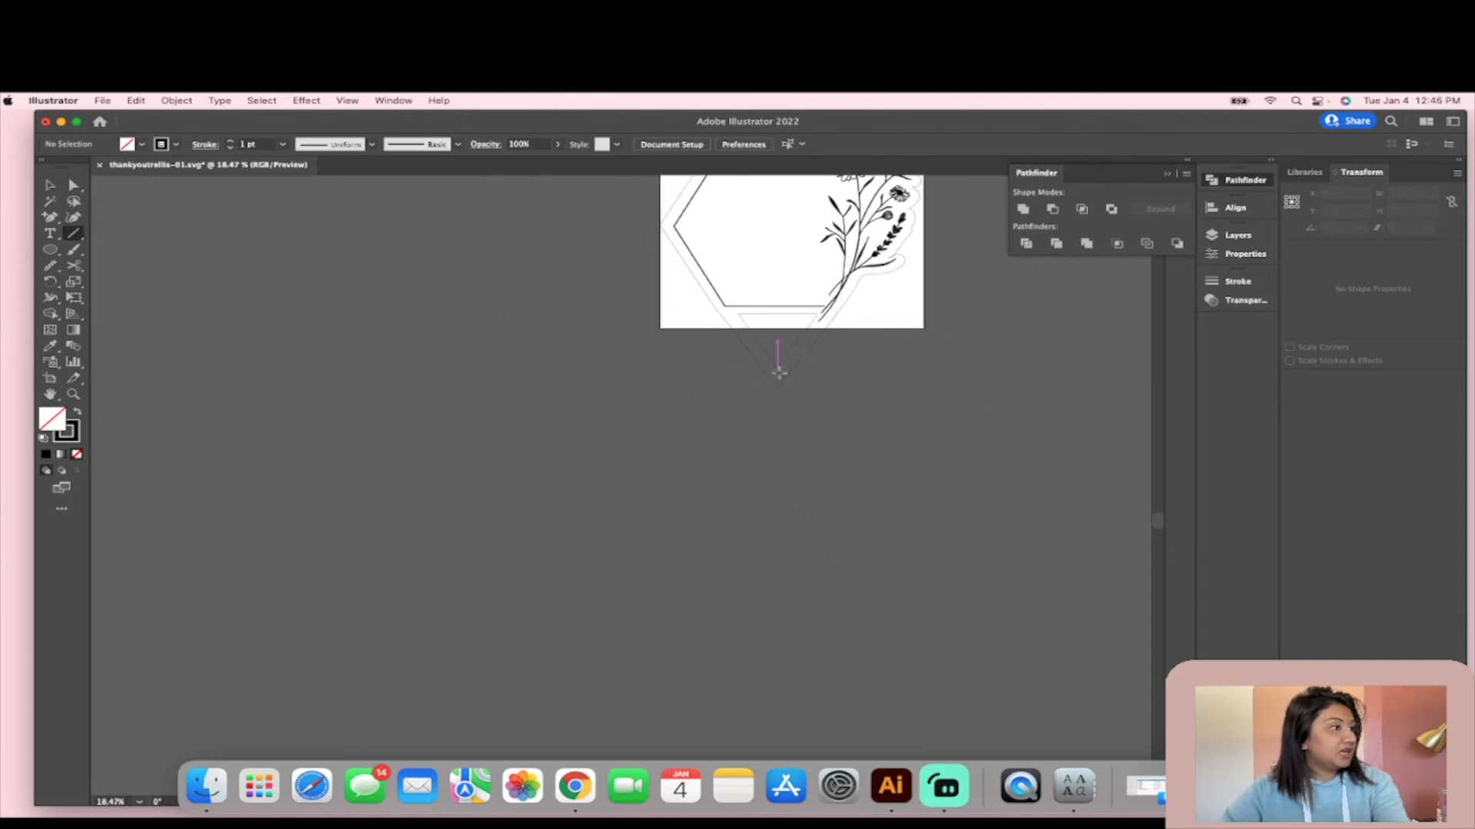
{"action": "scroll", "coordinate": [777, 371], "scroll_direction": "up", "scroll_amount": 3}
{"action": "left_click_drag", "start_coordinate": [776, 371], "coordinate": [760, 606]}
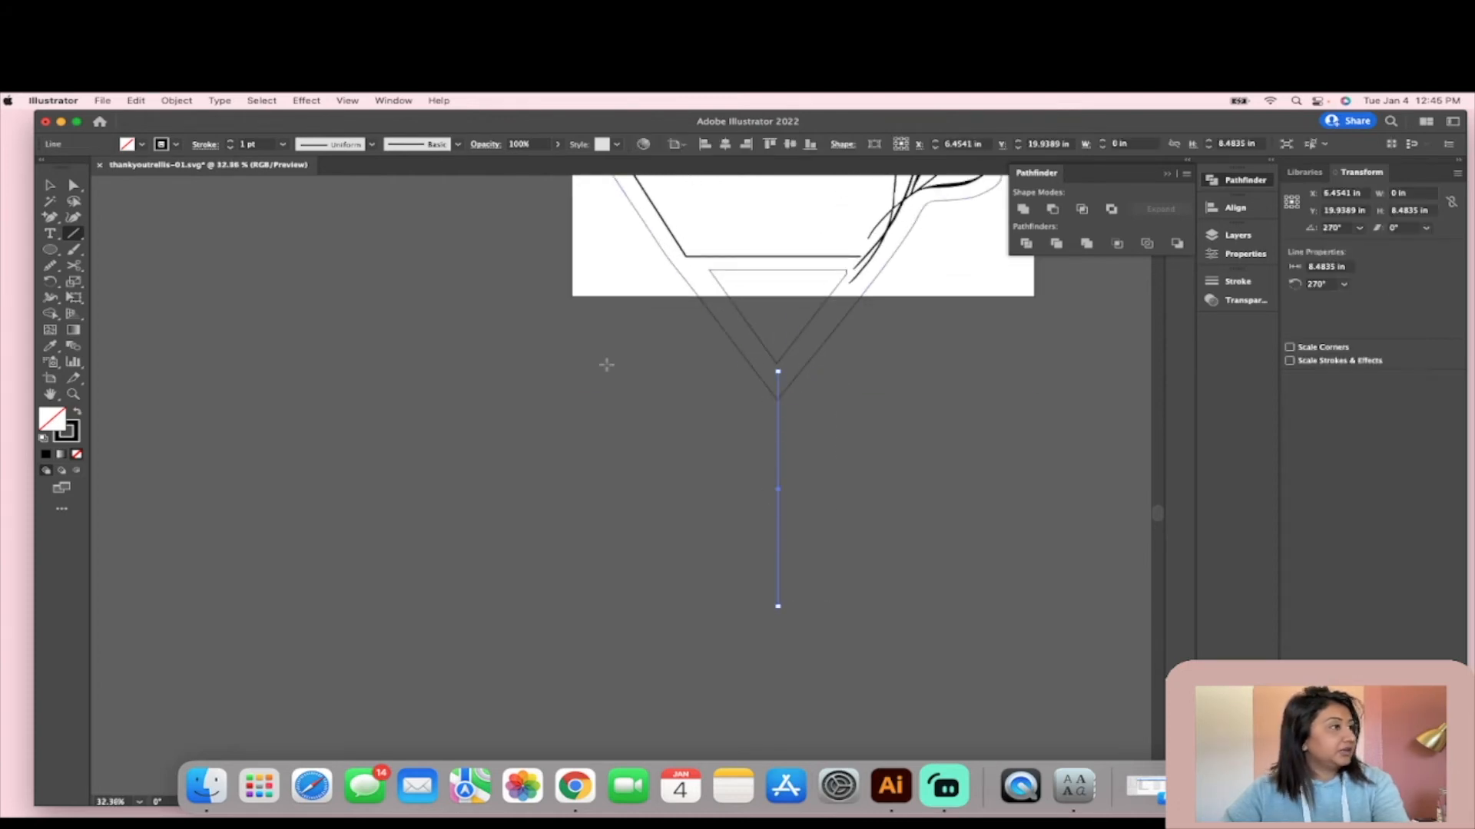
- Set the vertical line's stroke weight to 79 pt and expand its fill and stroke into a solid bar
{"action": "left_click", "coordinate": [231, 143]}
{"action": "left_click", "coordinate": [231, 144]}
{"action": "left_click", "coordinate": [231, 144]}
{"action": "left_click_drag", "start_coordinate": [231, 143], "coordinate": [231, 145]}
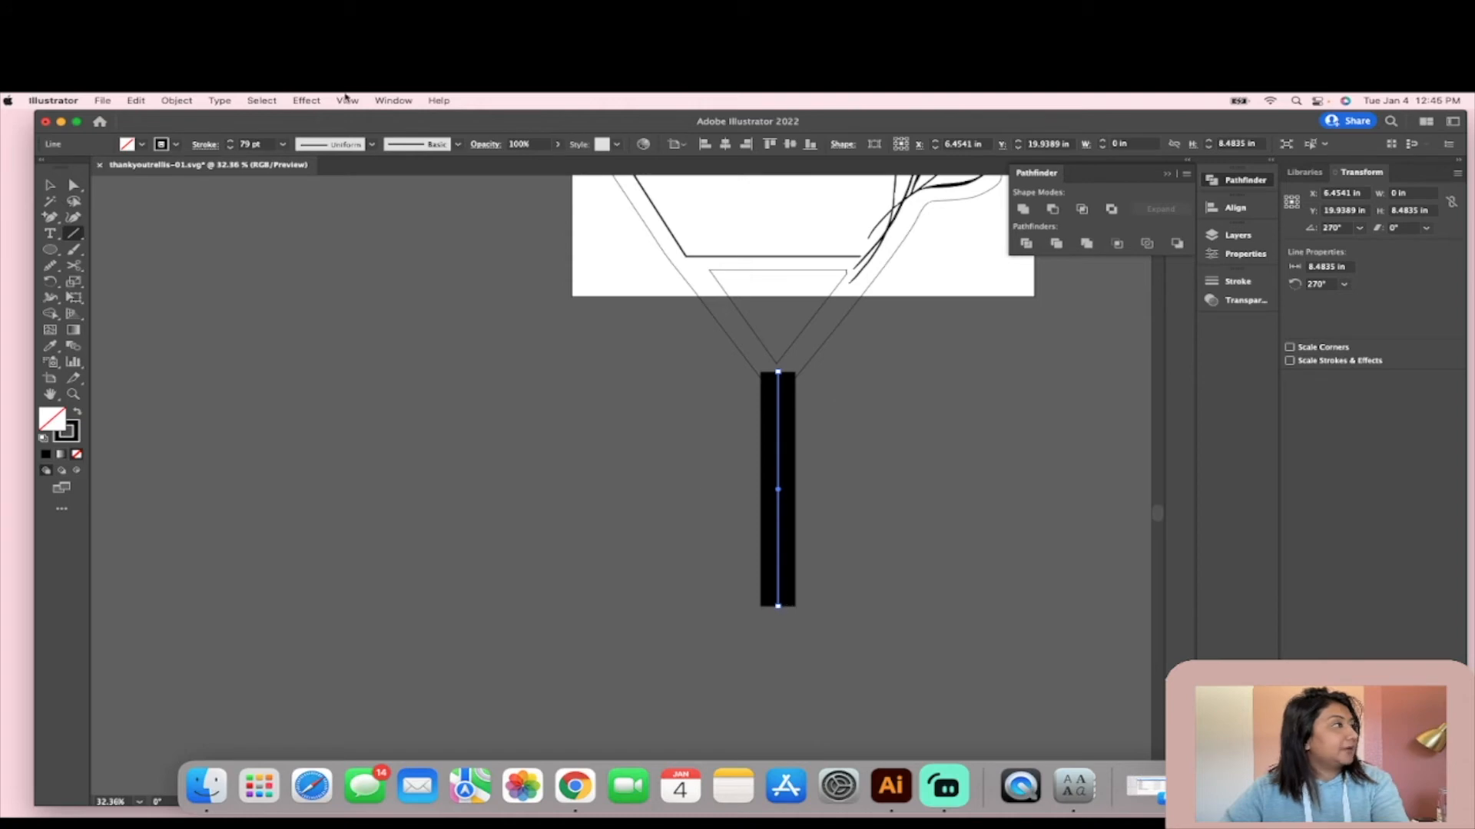
{"action": "left_click", "coordinate": [194, 100]}
{"action": "mouse_move", "coordinate": [143, 101]}
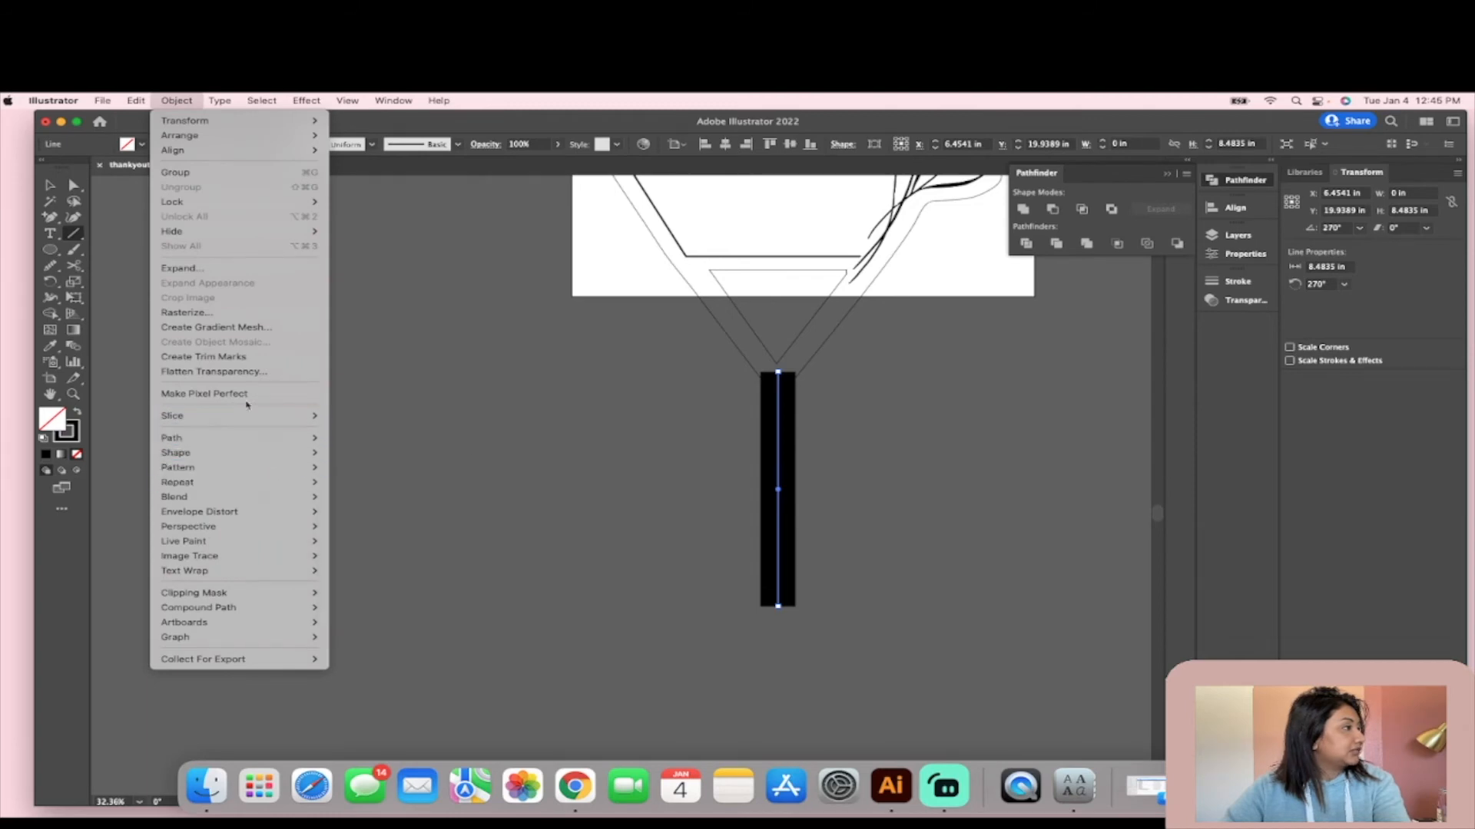
{"action": "left_click", "coordinate": [234, 269]}
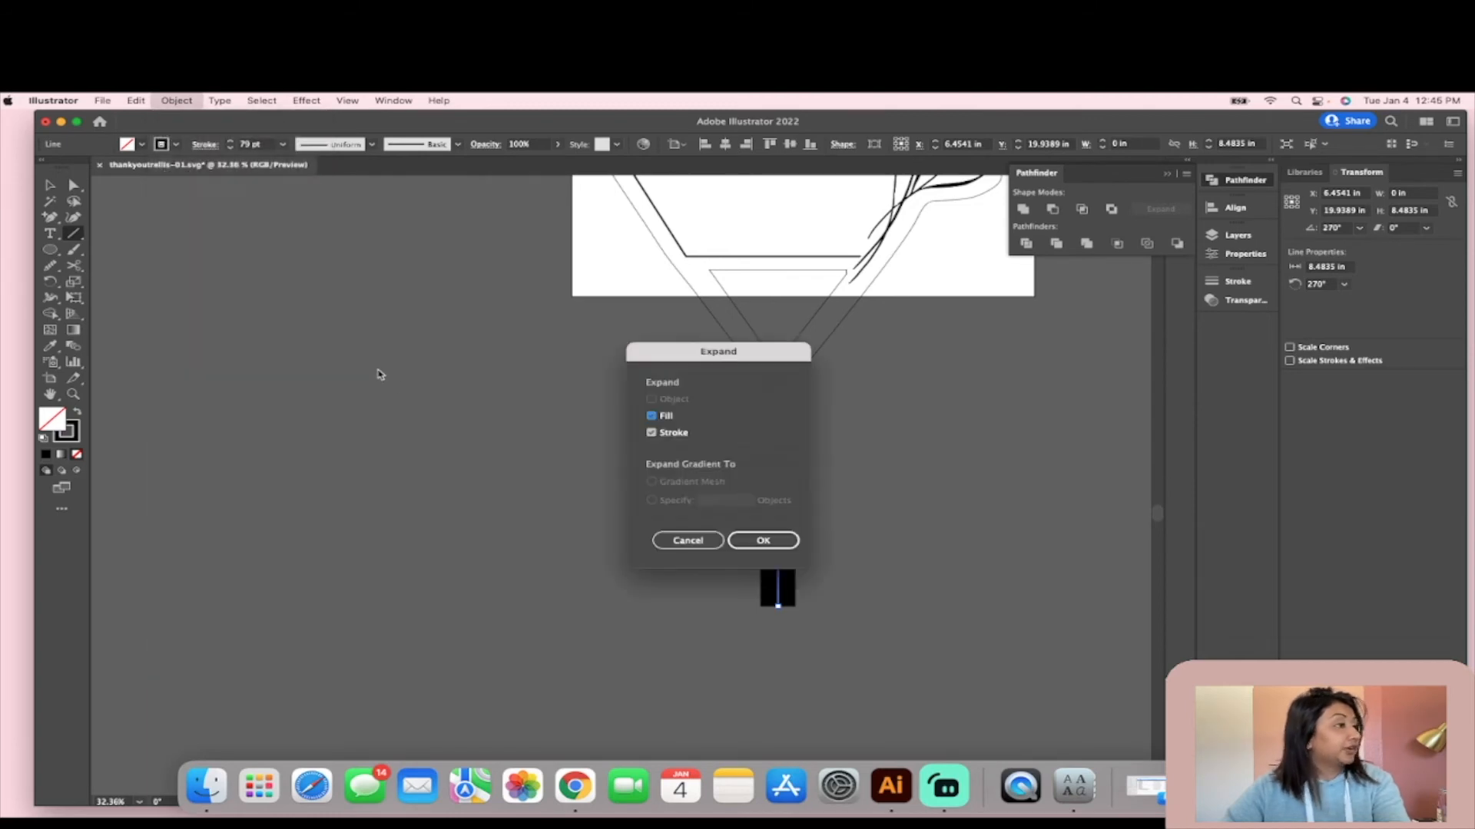
{"action": "left_click", "coordinate": [760, 540]}
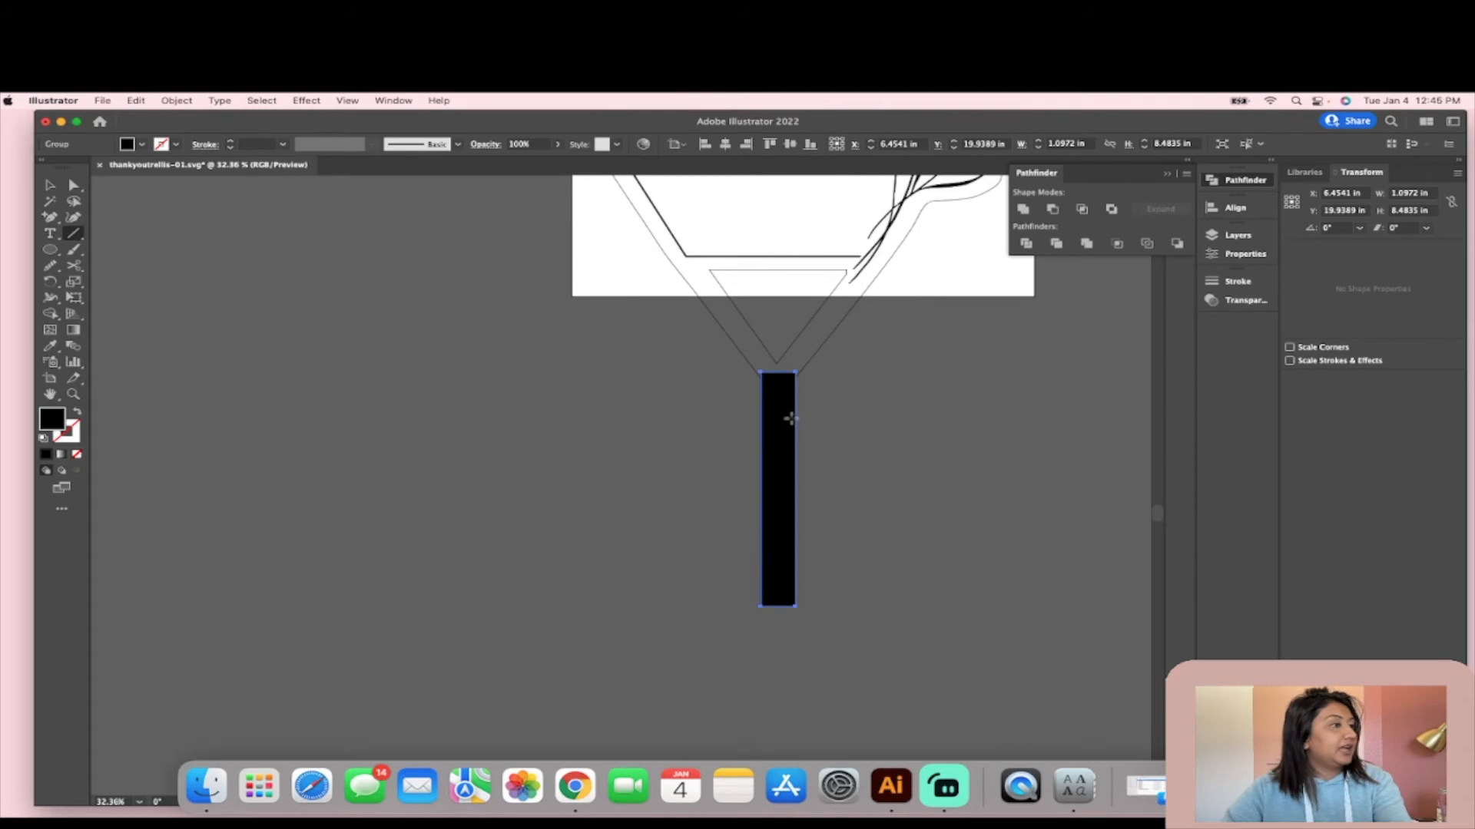
- Add an anchor point at the midpoint of the black bar's bottom edge
{"action": "scroll", "coordinate": [790, 418], "scroll_direction": "up", "scroll_amount": 5}
{"action": "scroll", "coordinate": [767, 510], "scroll_direction": "down", "scroll_amount": 4}
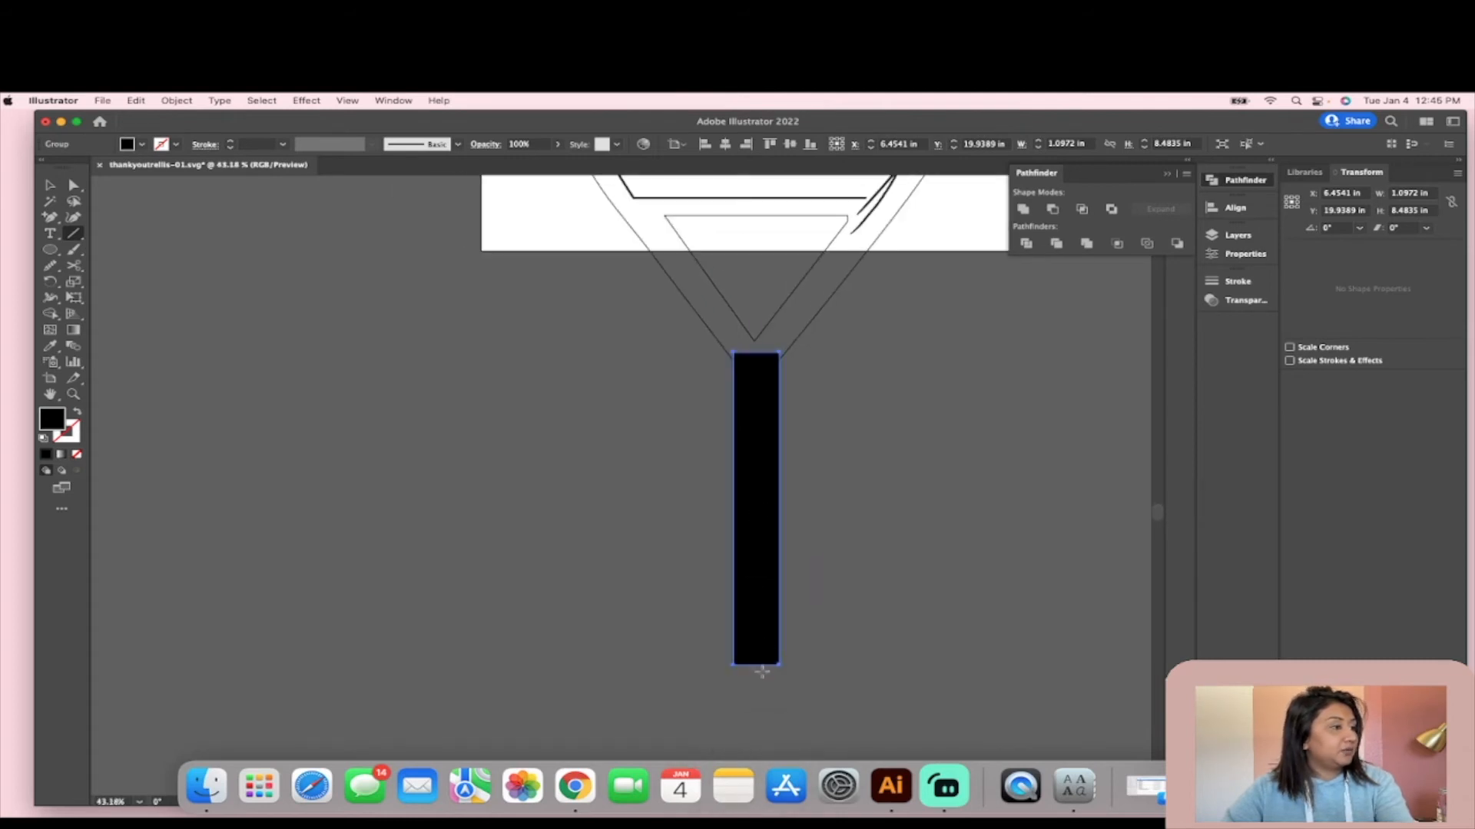
{"action": "scroll", "coordinate": [762, 672], "scroll_direction": "up", "scroll_amount": 1}
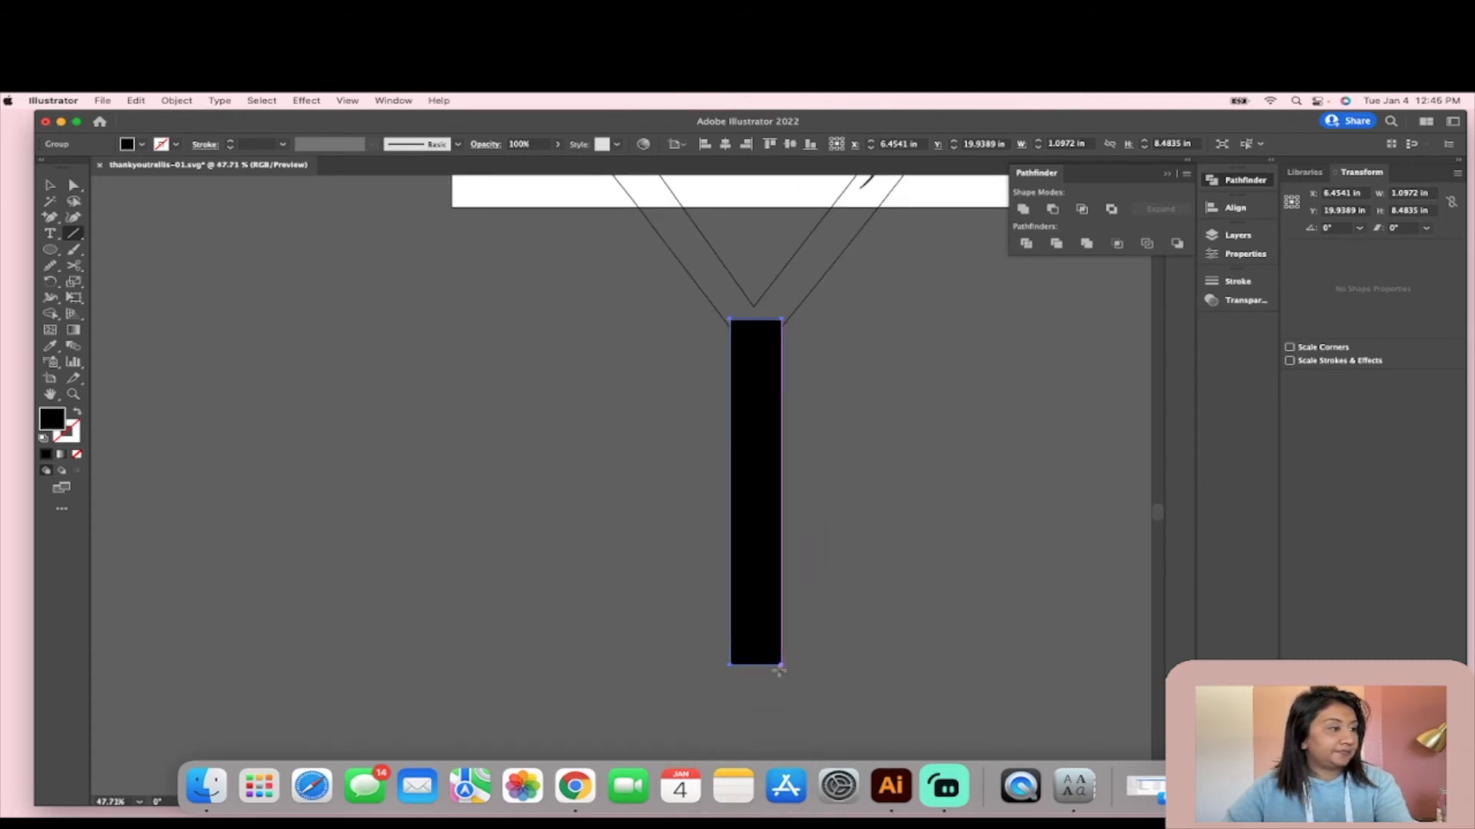
{"action": "scroll", "coordinate": [764, 673], "scroll_direction": "up", "scroll_amount": 7}
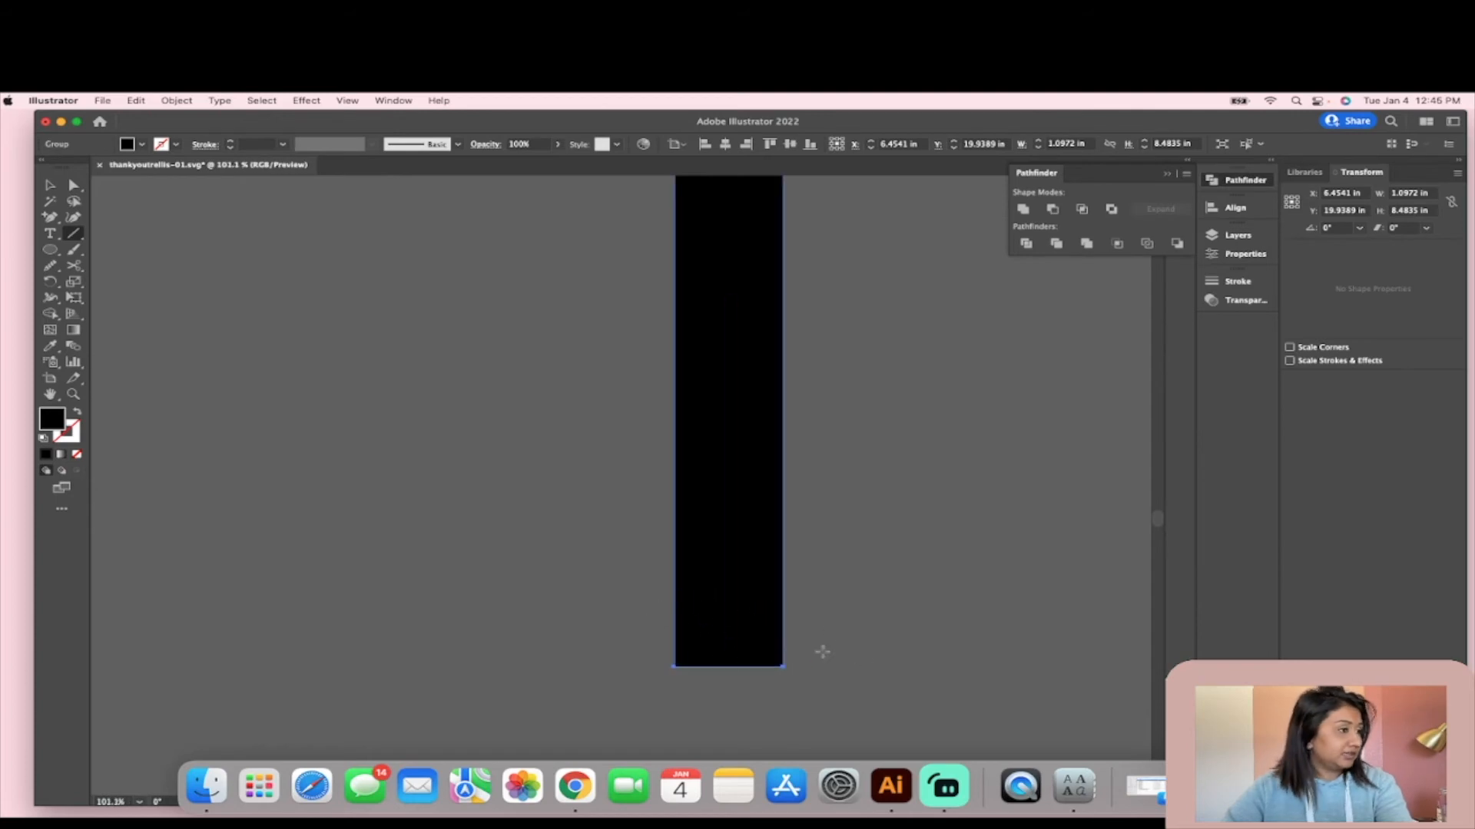
{"action": "scroll", "coordinate": [724, 589], "scroll_direction": "up", "scroll_amount": 3}
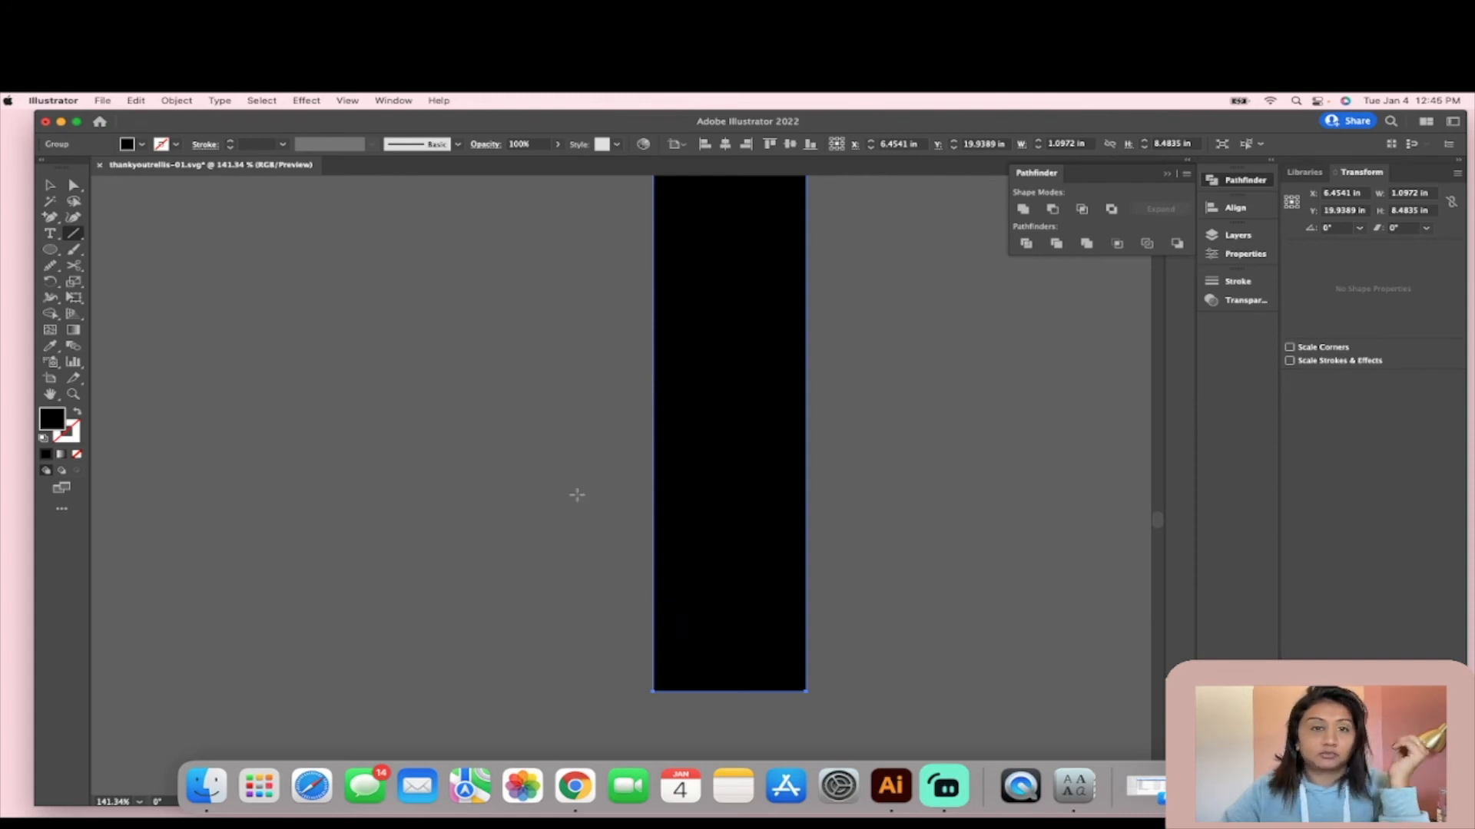
{"action": "left_click", "coordinate": [50, 186]}
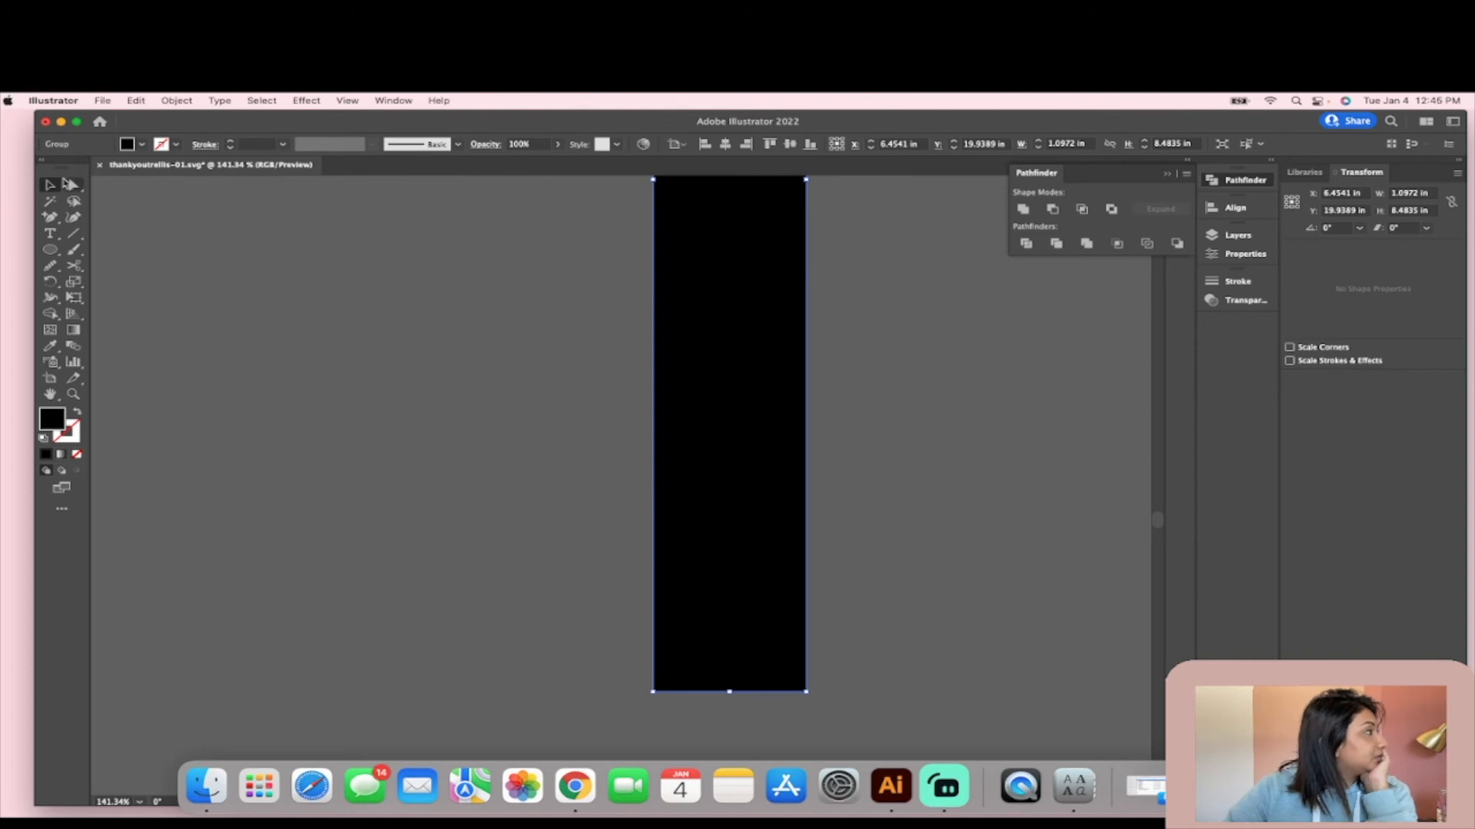
{"action": "left_click", "coordinate": [50, 218]}
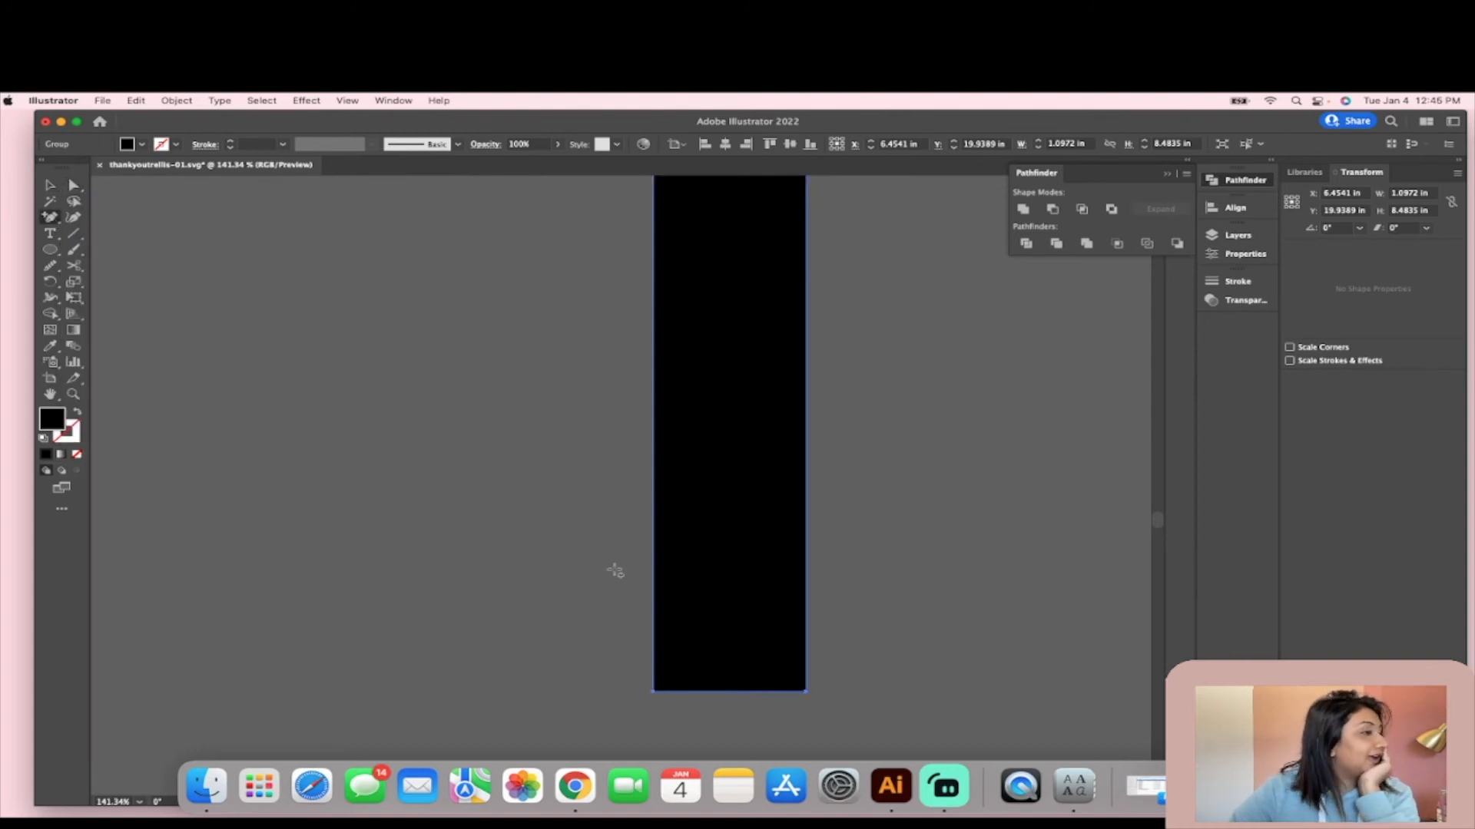
{"action": "left_click", "coordinate": [729, 691]}
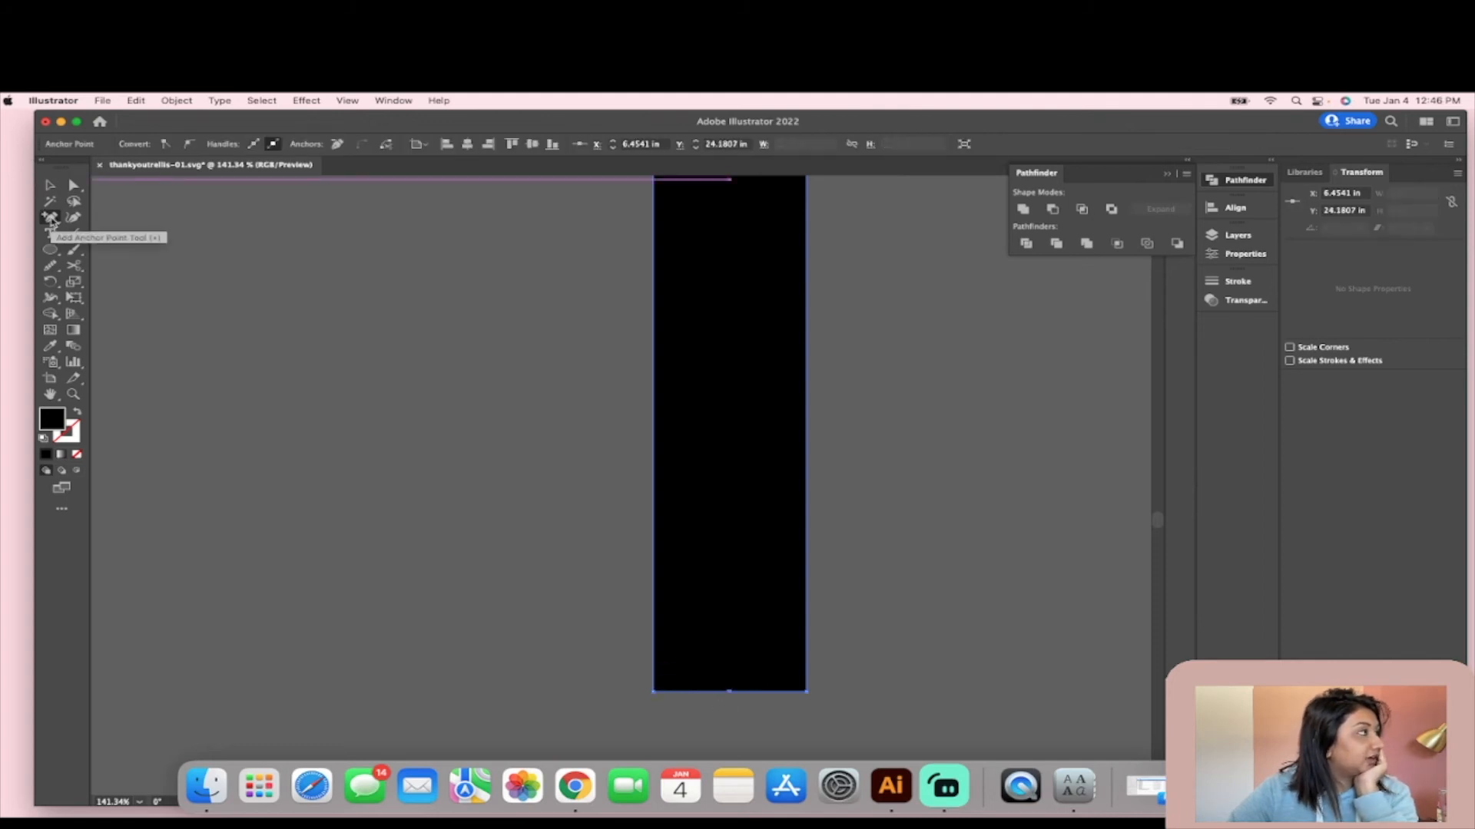
- Pull the bar's new bottom-centre anchor point straight down about 1.15 in to form a pointed stake tip
{"action": "left_click", "coordinate": [73, 186]}
{"action": "scroll", "coordinate": [804, 530], "scroll_direction": "down", "scroll_amount": 5}
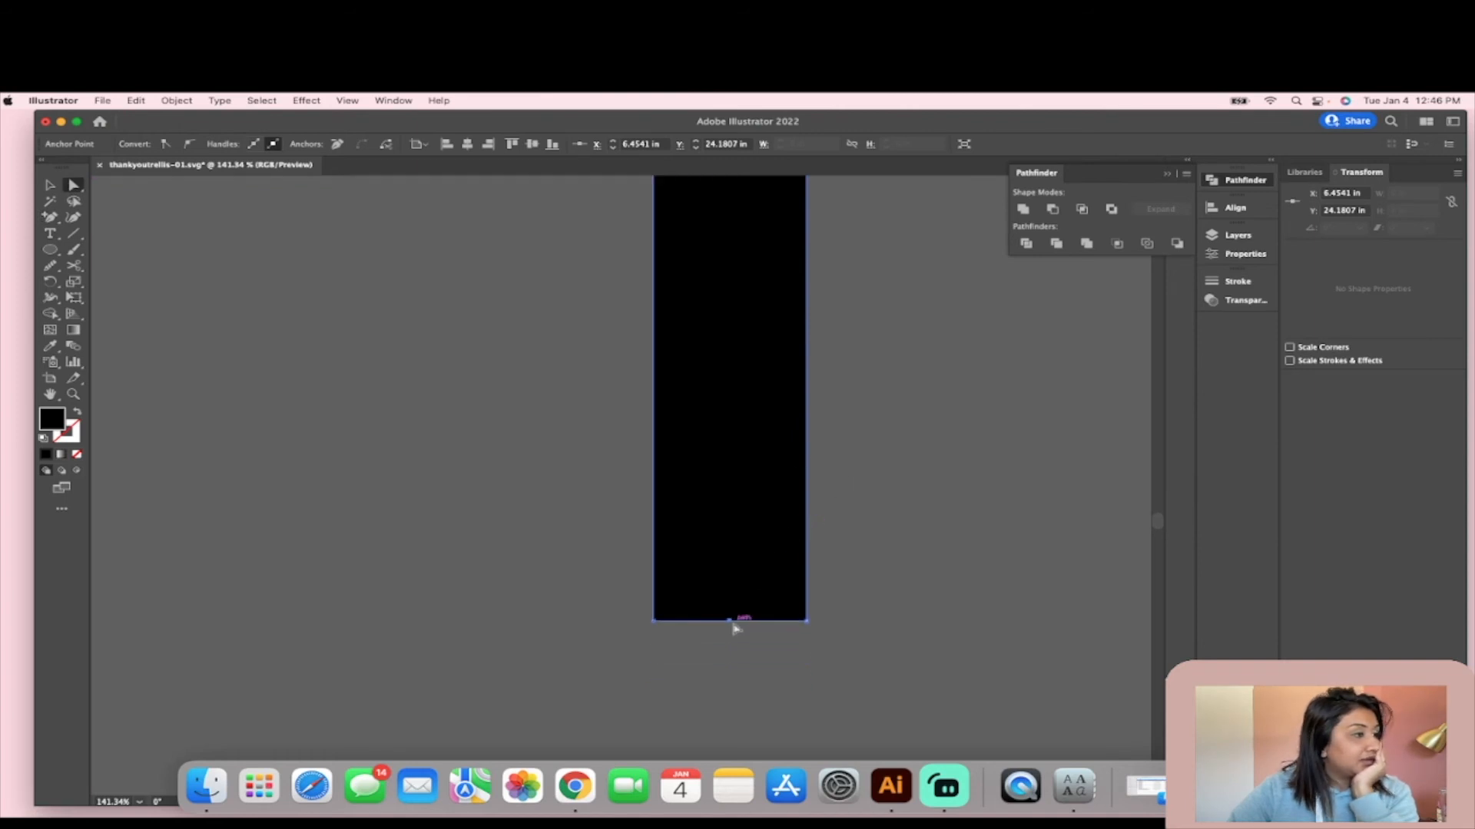
{"action": "left_click", "coordinate": [730, 622]}
{"action": "left_click_drag", "start_coordinate": [731, 622], "coordinate": [749, 764]}
{"action": "scroll", "coordinate": [840, 623], "scroll_direction": "down", "scroll_amount": 3}
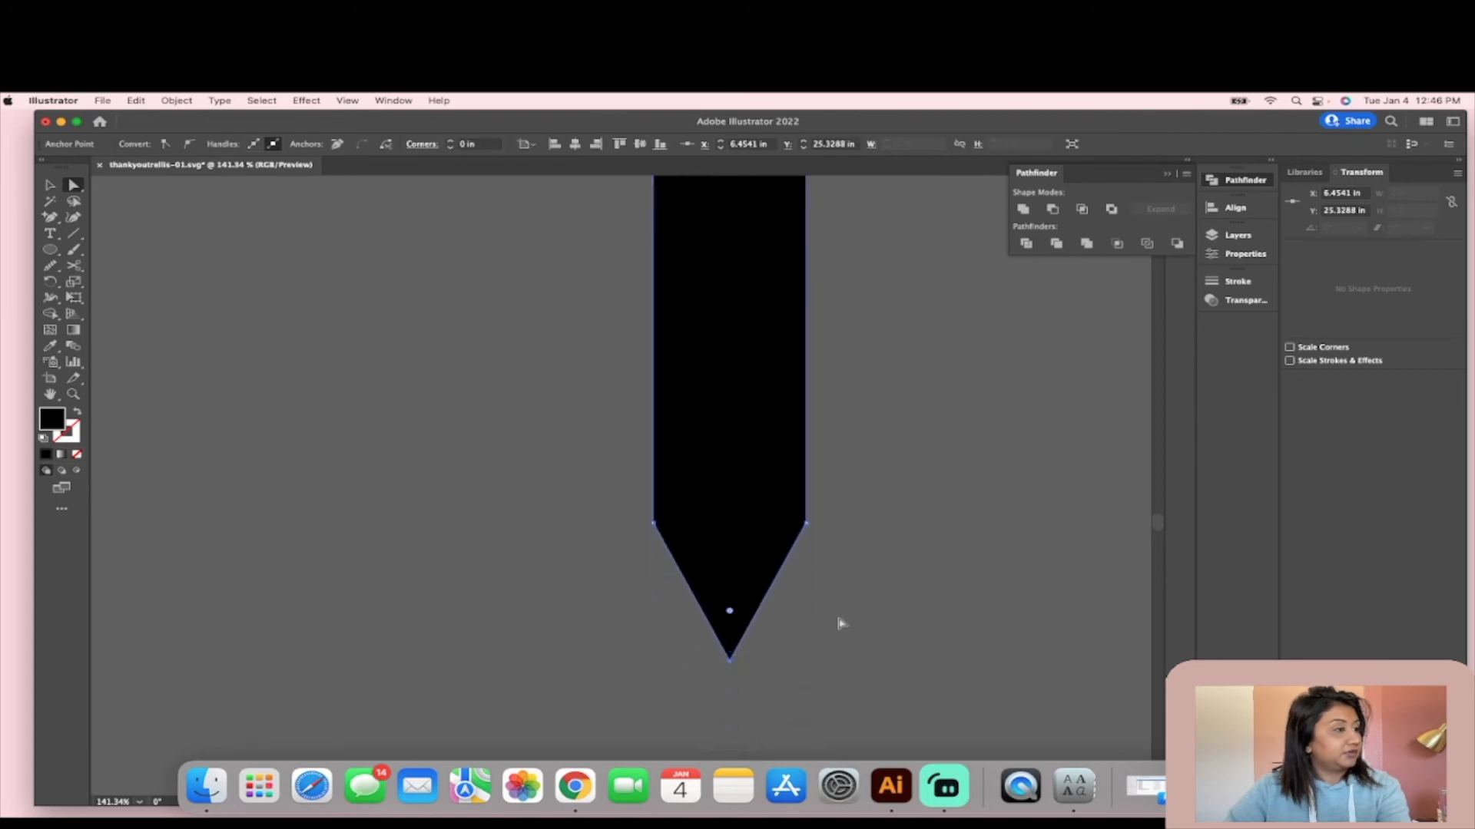
- Select the pointed bar together with the hexagon's V-shaped cut outline and unite them into one shape with Pathfinder
{"action": "left_click", "coordinate": [54, 182]}
{"action": "scroll", "coordinate": [284, 274], "scroll_direction": "down", "scroll_amount": 3}
{"action": "scroll", "coordinate": [343, 292], "scroll_direction": "down", "scroll_amount": 5}
{"action": "scroll", "coordinate": [344, 293], "scroll_direction": "down", "scroll_amount": 2}
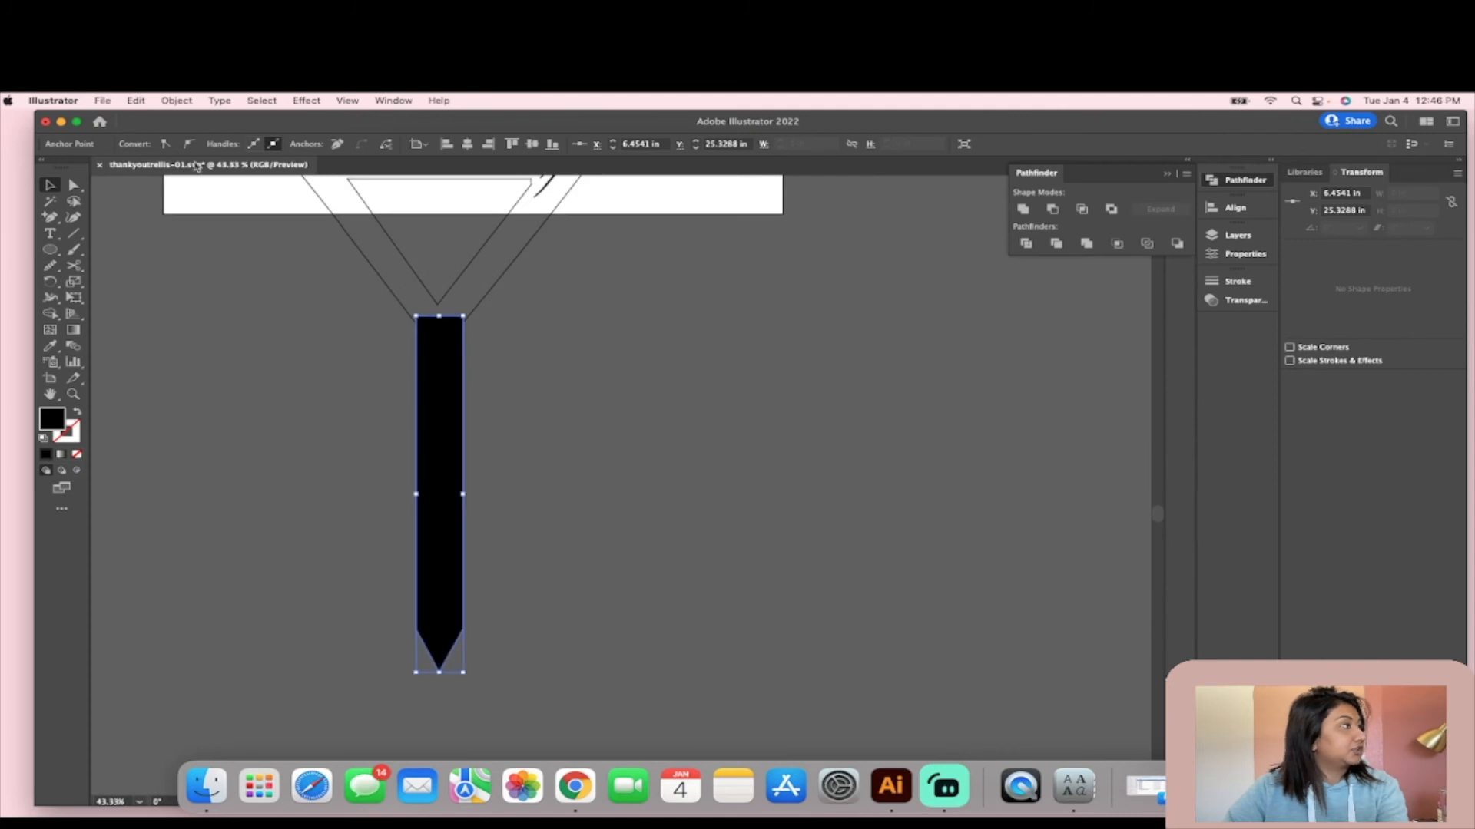
{"action": "left_click", "coordinate": [428, 289], "text": "shift"}
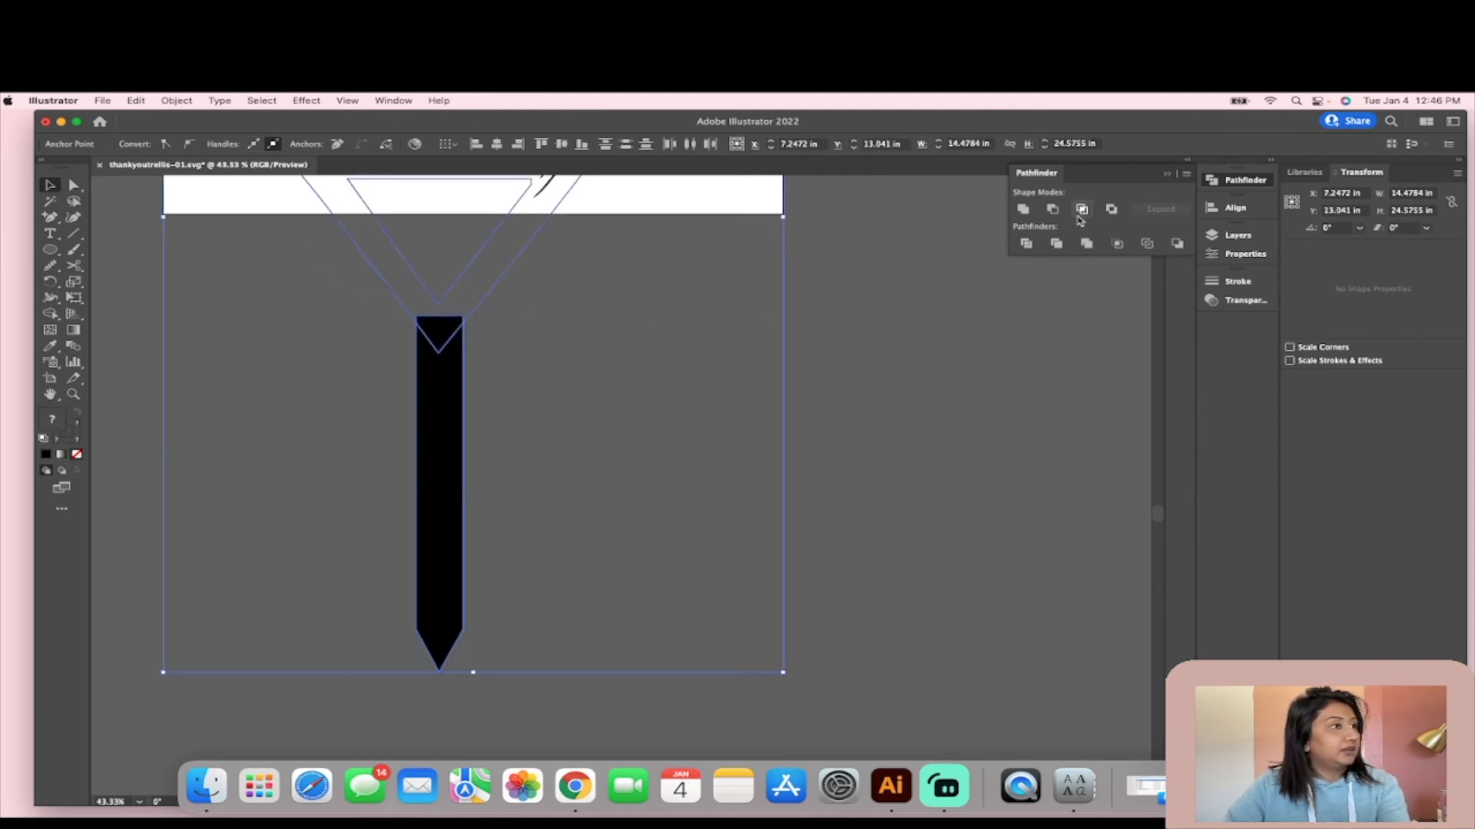
{"action": "left_click", "coordinate": [1023, 209]}
{"action": "left_click", "coordinate": [869, 392]}
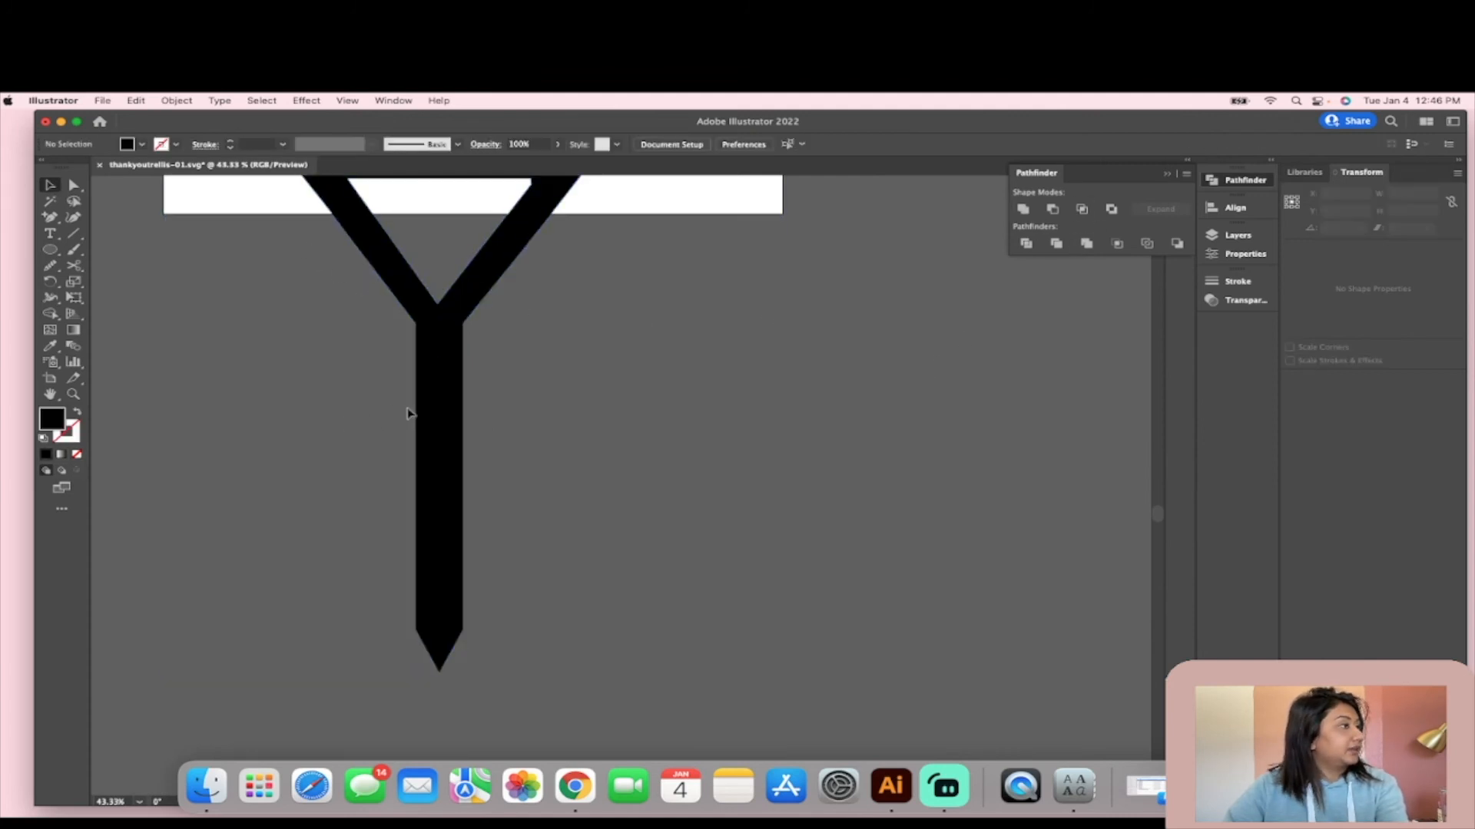
- Swap fill and stroke on the united stake shape to leave only an outline
{"action": "left_click", "coordinate": [420, 414]}
{"action": "left_click", "coordinate": [76, 414]}
{"action": "scroll", "coordinate": [371, 408], "scroll_direction": "down", "scroll_amount": 2}
{"action": "left_click", "coordinate": [51, 182]}
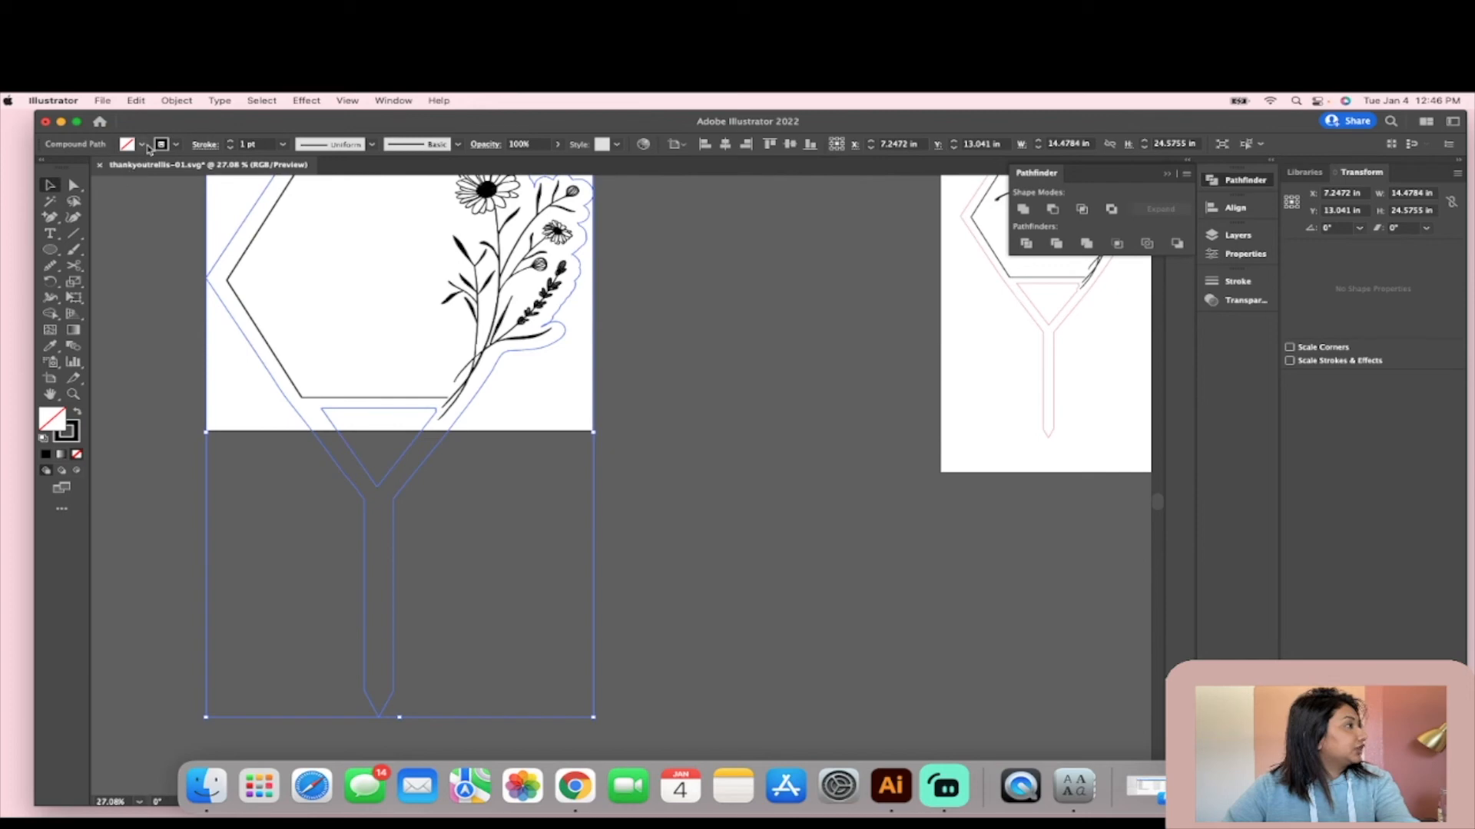
- Change the stake outline's stroke colour to red to match the thank-you stake's cut line
{"action": "left_click", "coordinate": [176, 145]}
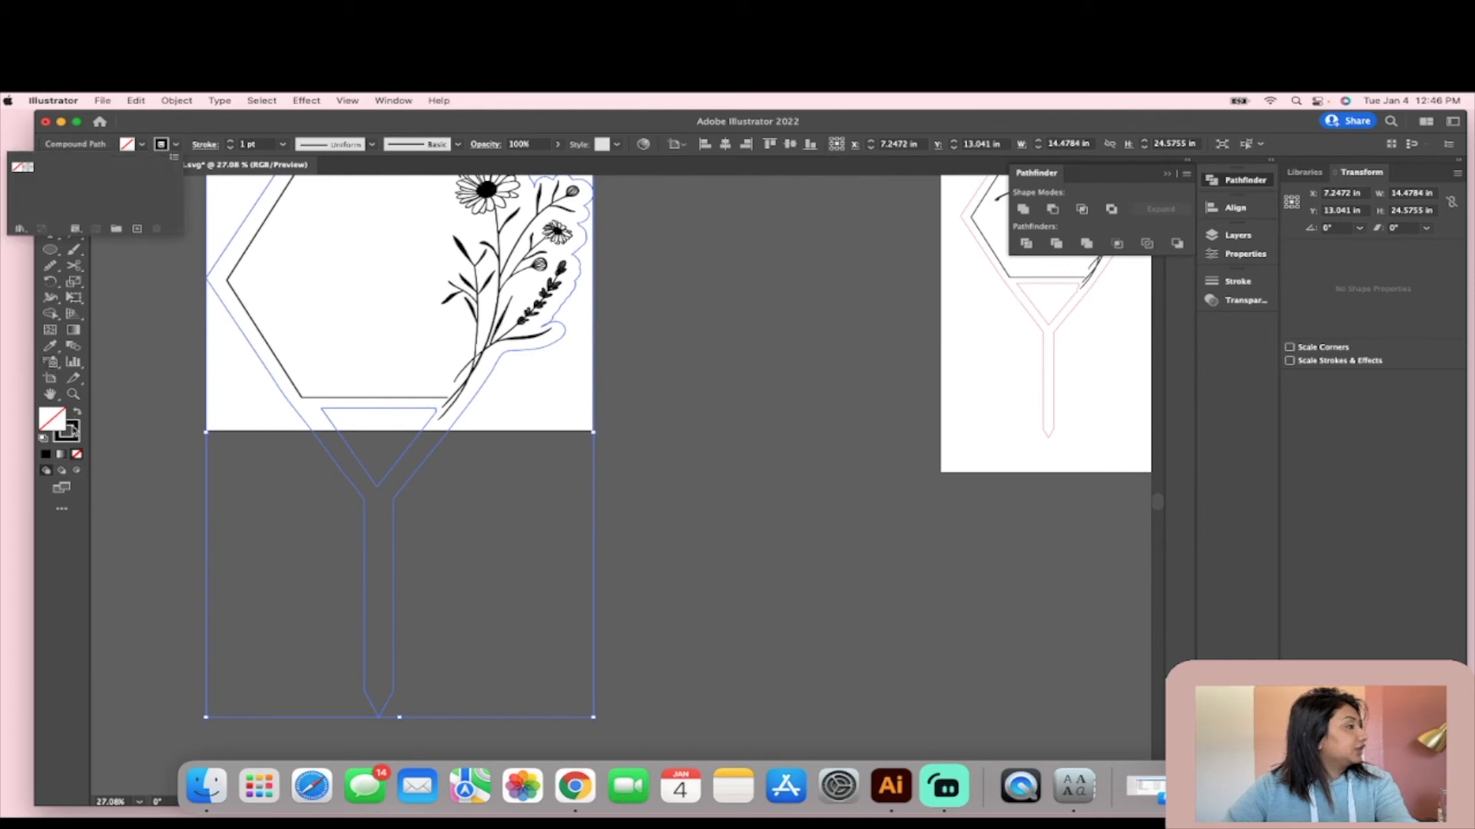
{"action": "left_click", "coordinate": [76, 434]}
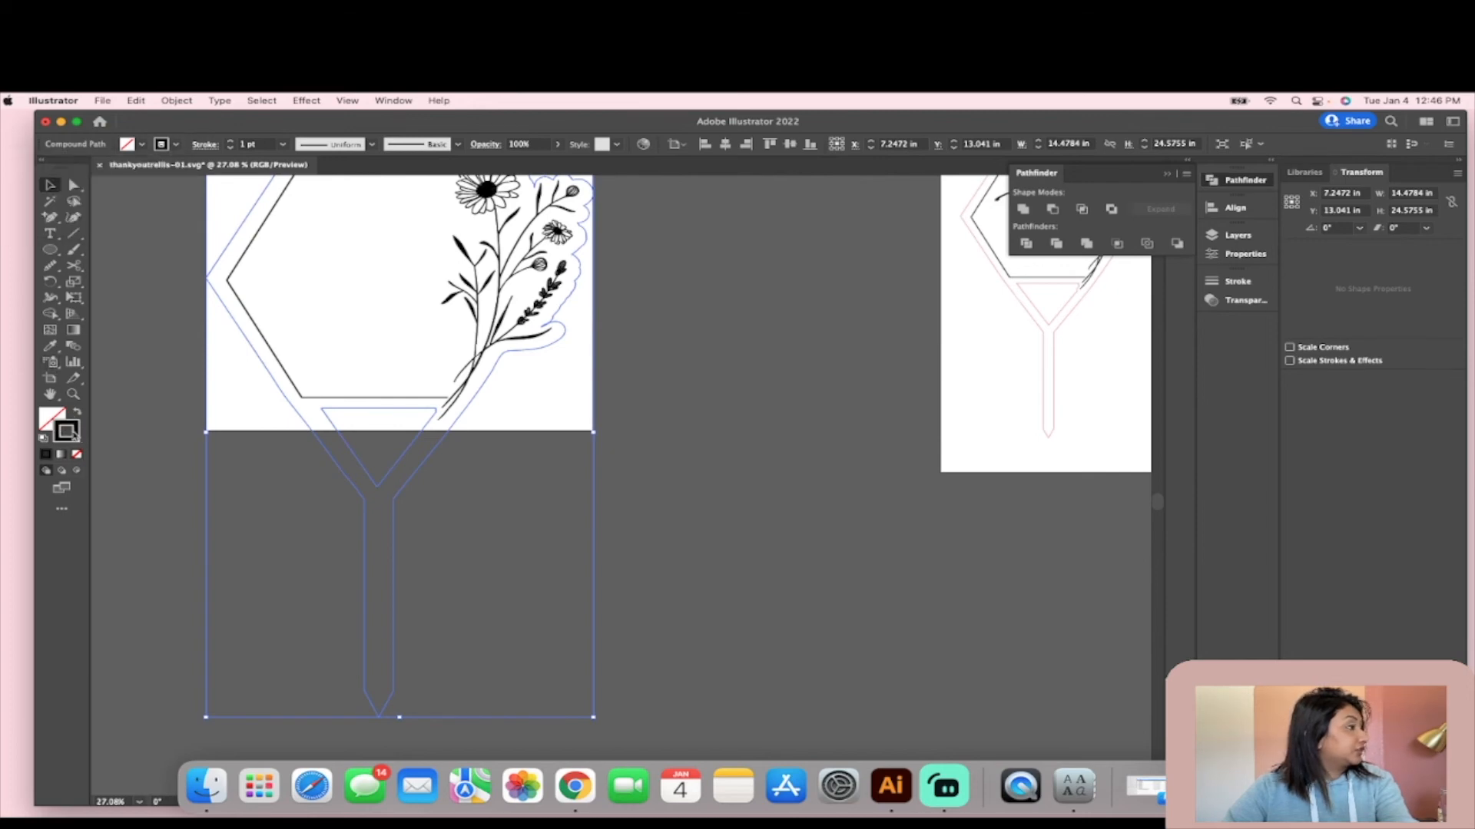
{"action": "double_click", "coordinate": [74, 434]}
{"action": "left_click", "coordinate": [708, 375]}
{"action": "left_click", "coordinate": [877, 382]}
{"action": "left_click", "coordinate": [75, 185]}
{"action": "left_click", "coordinate": [50, 185]}
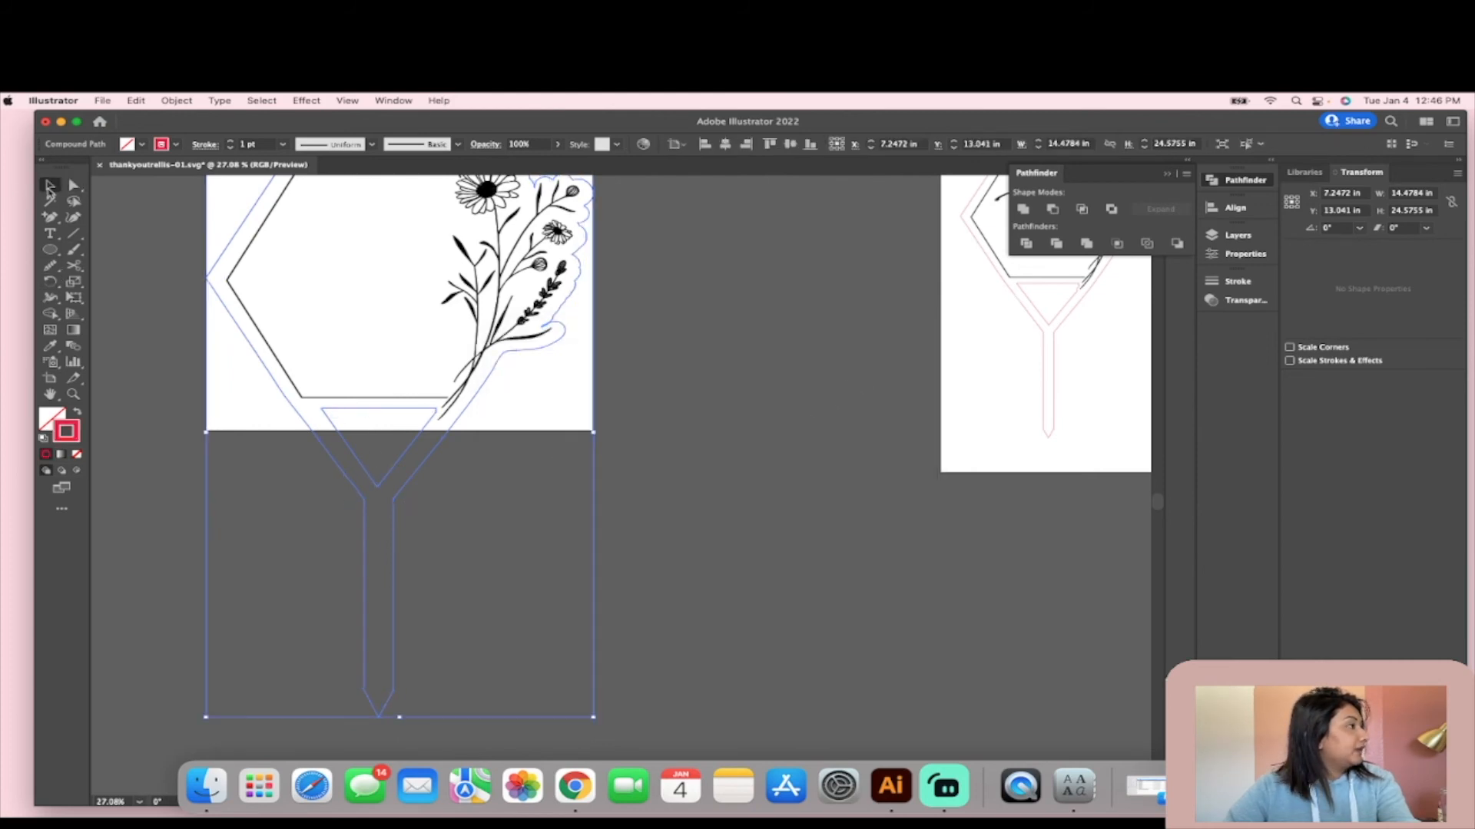
- Extend the large sign's artboard downward to contain the whole stake, and return to the Selection tool
{"action": "left_click", "coordinate": [50, 378]}
{"action": "left_click_drag", "start_coordinate": [400, 432], "coordinate": [471, 749]}
{"action": "key", "text": "v"}
{"action": "left_click", "coordinate": [719, 359]}
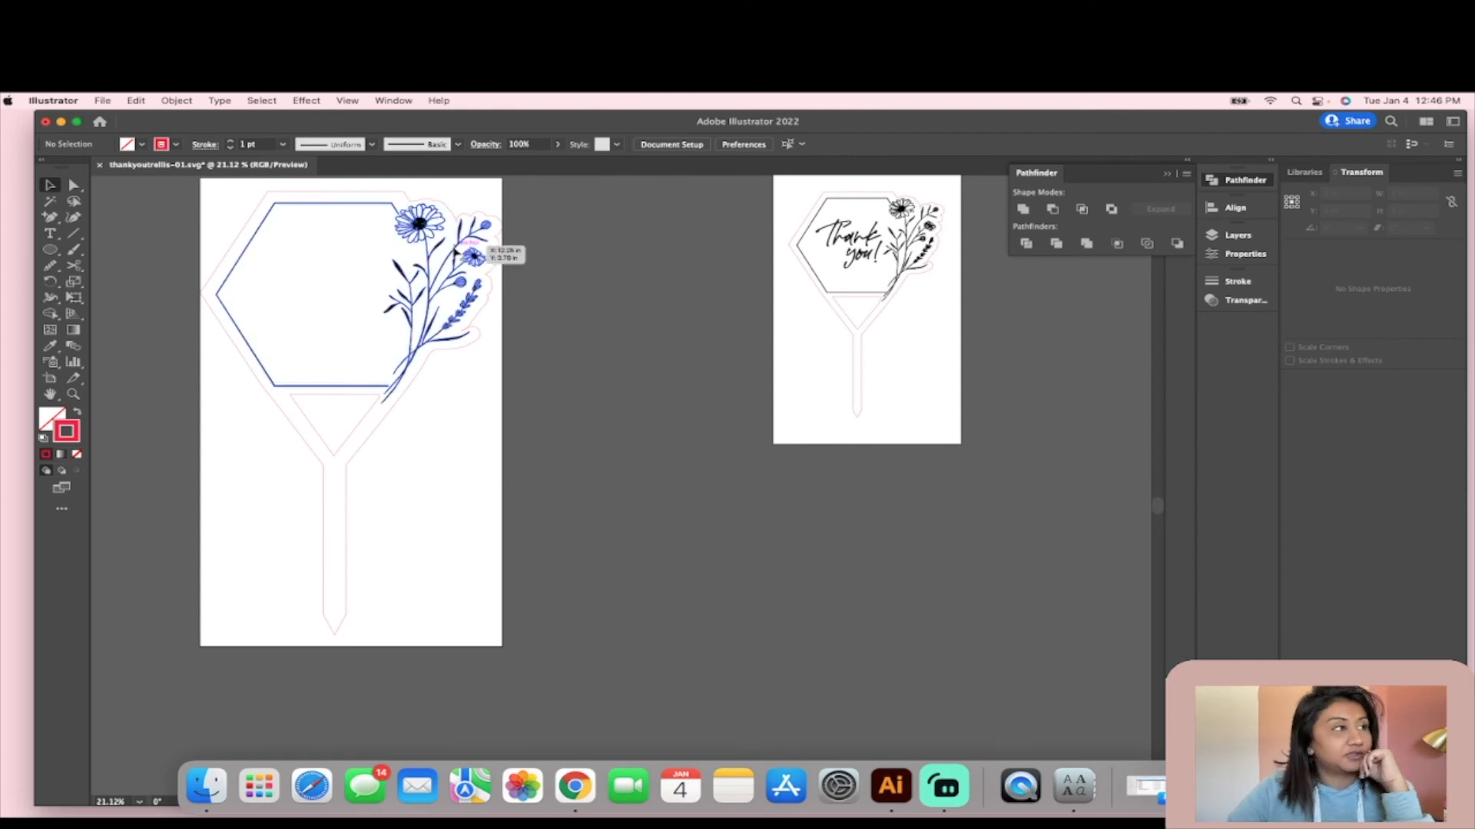
- Inspect the large floral hexagon stake alongside the thank-you stake, checking both designs from sign to tip
{"action": "scroll", "coordinate": [765, 304], "scroll_direction": "up", "scroll_amount": 2}
{"action": "scroll", "coordinate": [845, 304], "scroll_direction": "up", "scroll_amount": 3}
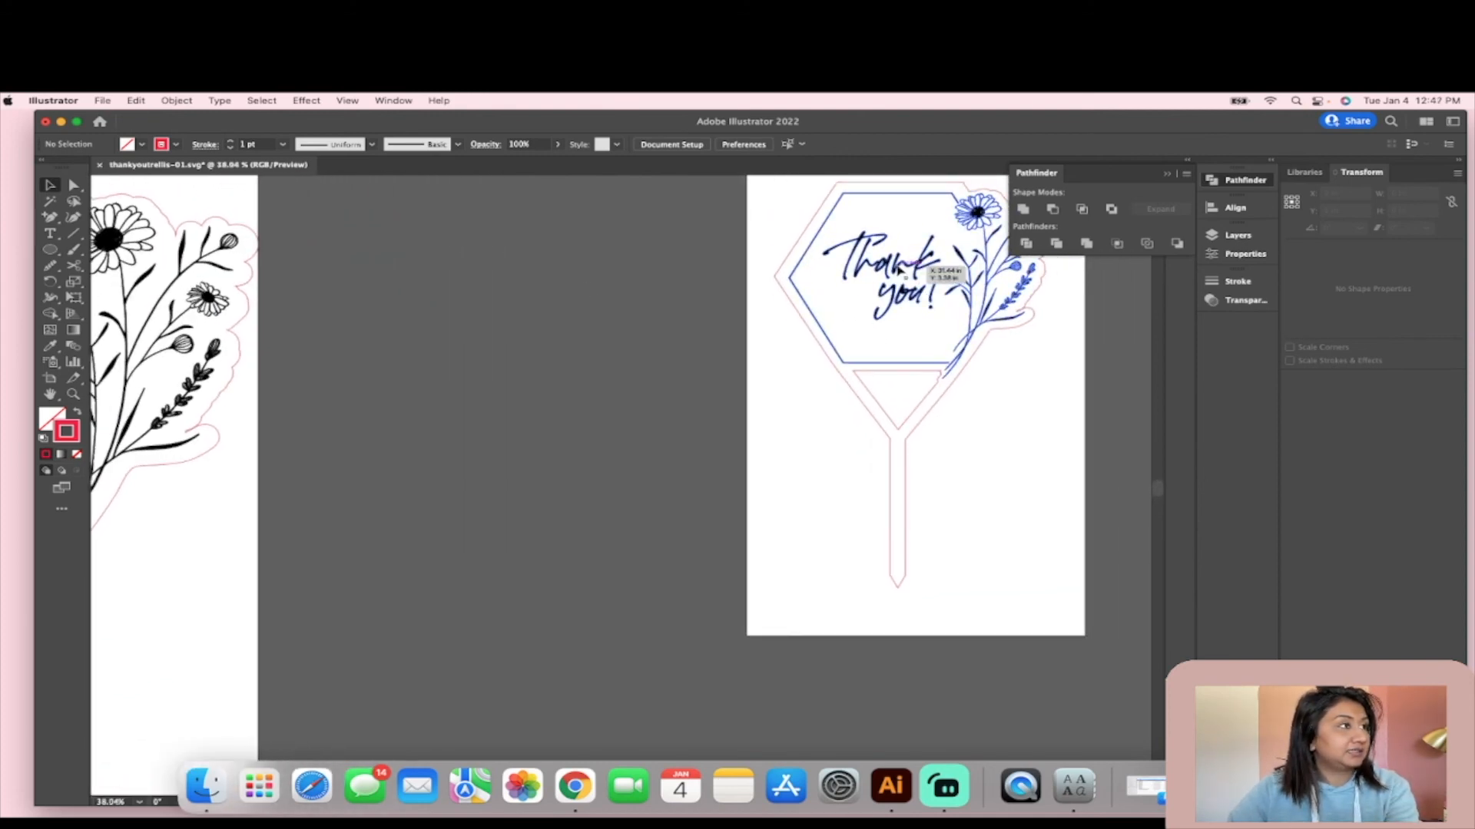
{"action": "scroll", "coordinate": [906, 272], "scroll_direction": "up", "scroll_amount": 2}
{"action": "scroll", "coordinate": [904, 269], "scroll_direction": "down", "scroll_amount": 3}
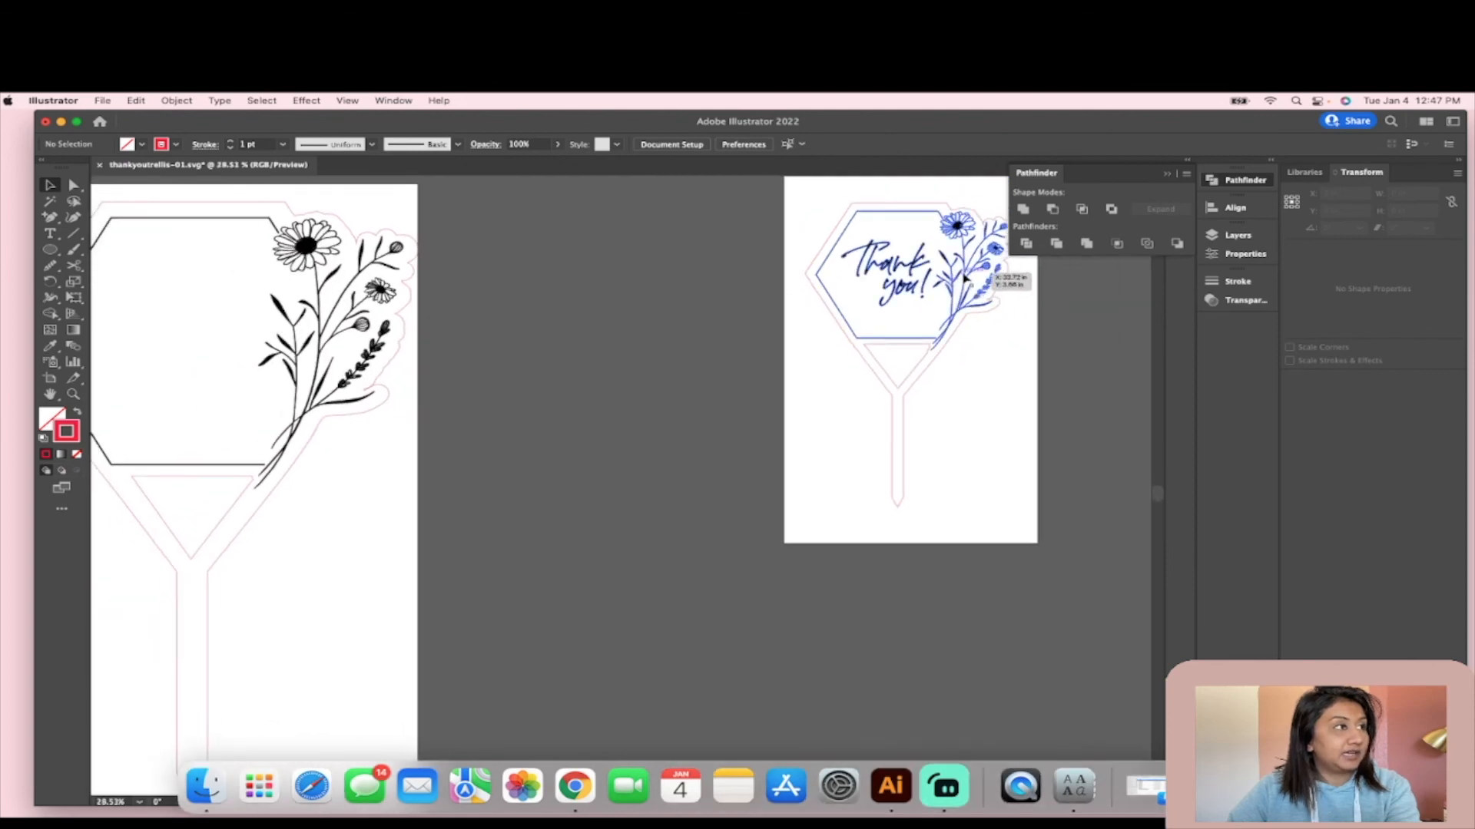
{"action": "scroll", "coordinate": [233, 336], "scroll_direction": "left", "scroll_amount": 5}
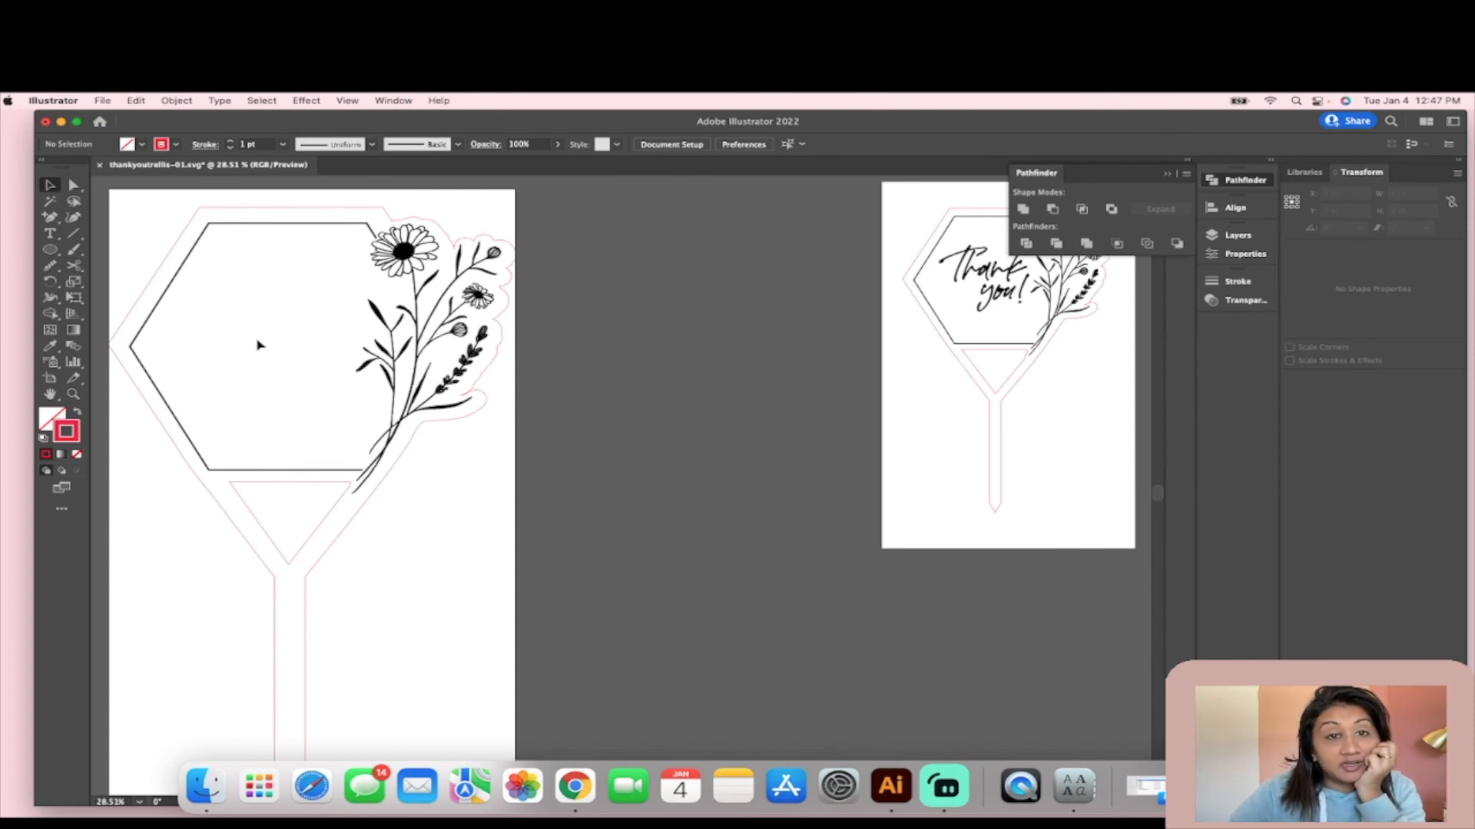
{"action": "scroll", "coordinate": [258, 344], "scroll_direction": "down", "scroll_amount": 3}
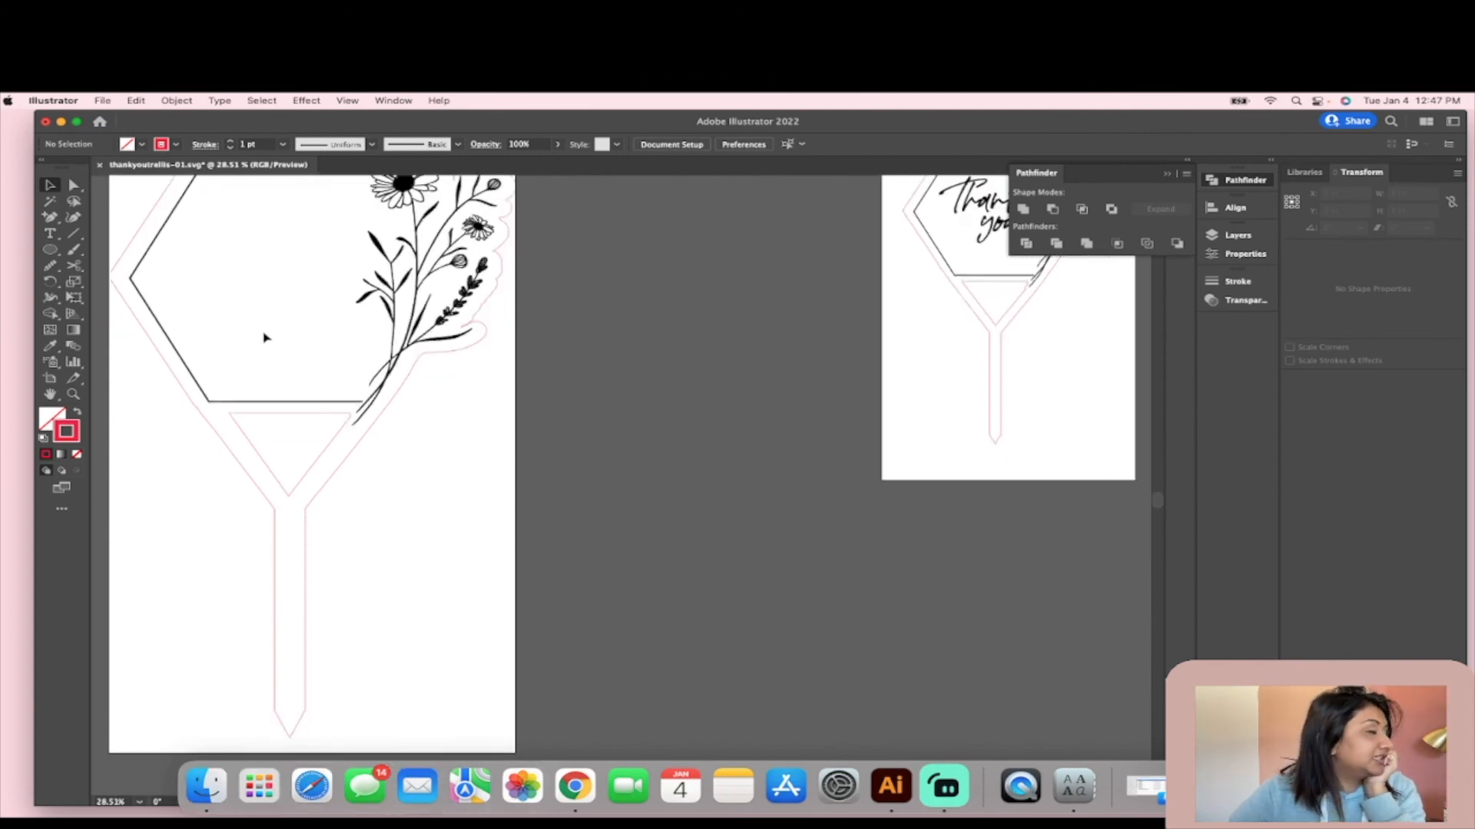
{"action": "scroll", "coordinate": [265, 337], "scroll_direction": "up", "scroll_amount": 1}
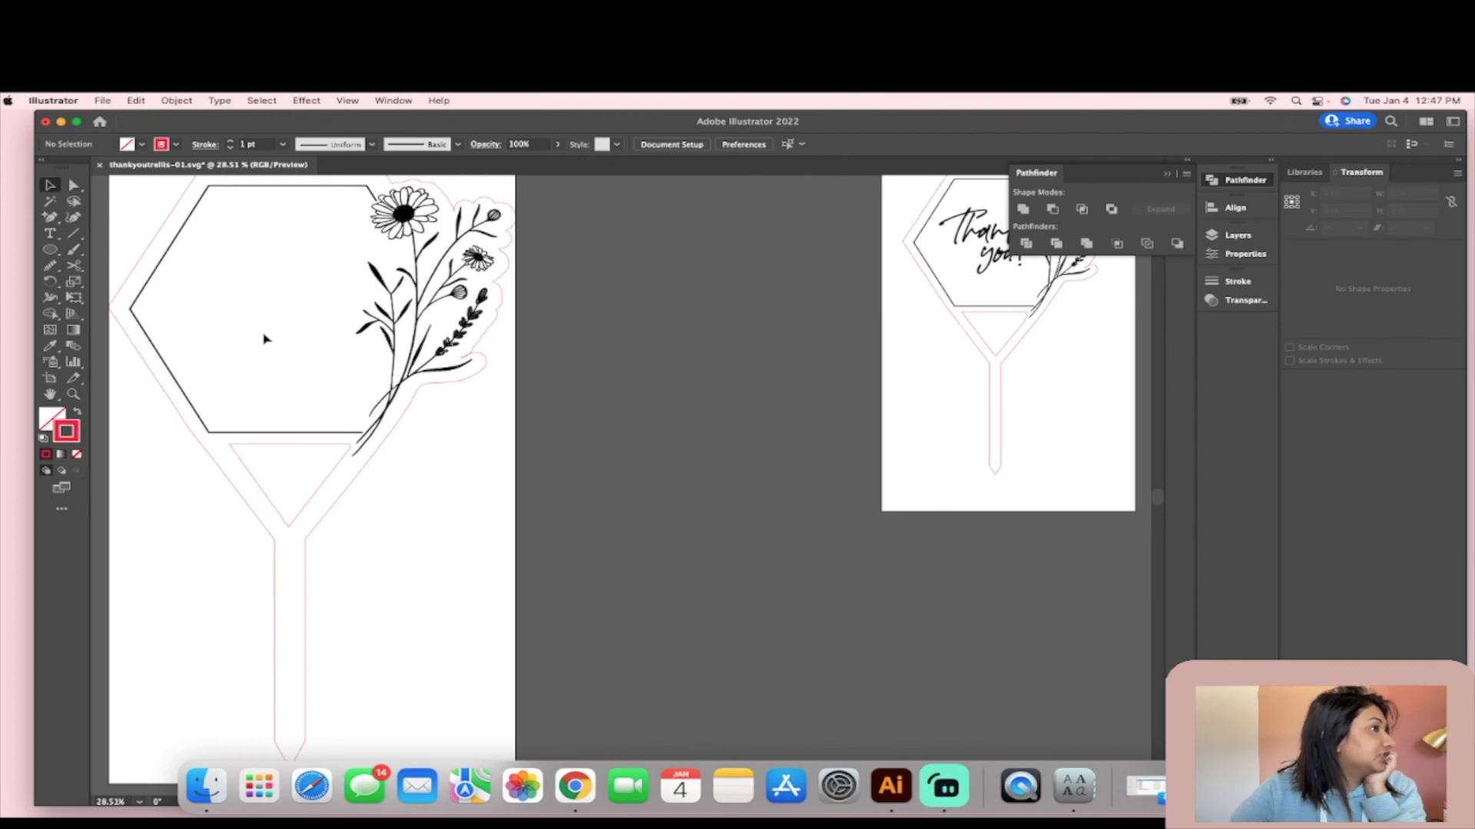